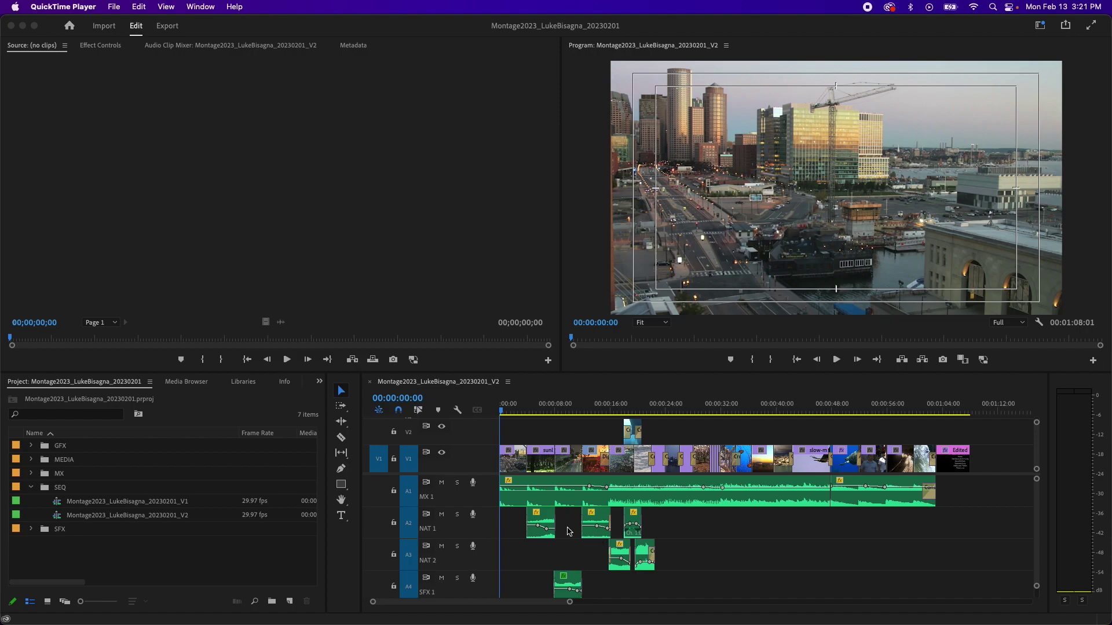
Step: Scrub the montage from the start to the closing credits title near 01:05:22
left_click(506, 409)
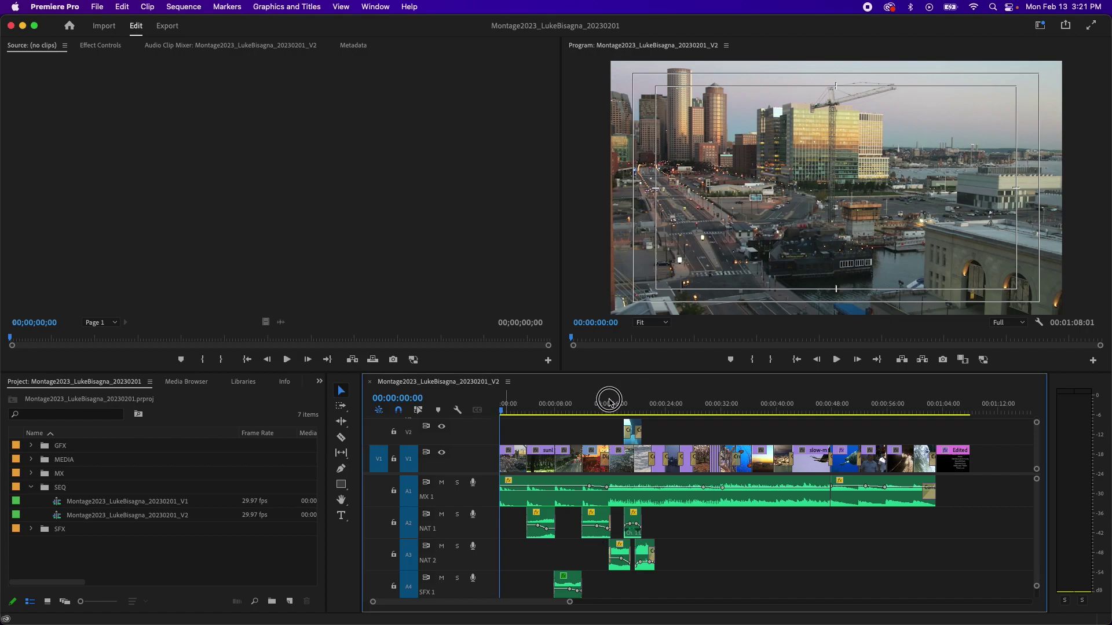
left_click_drag(643, 407, 782, 407)
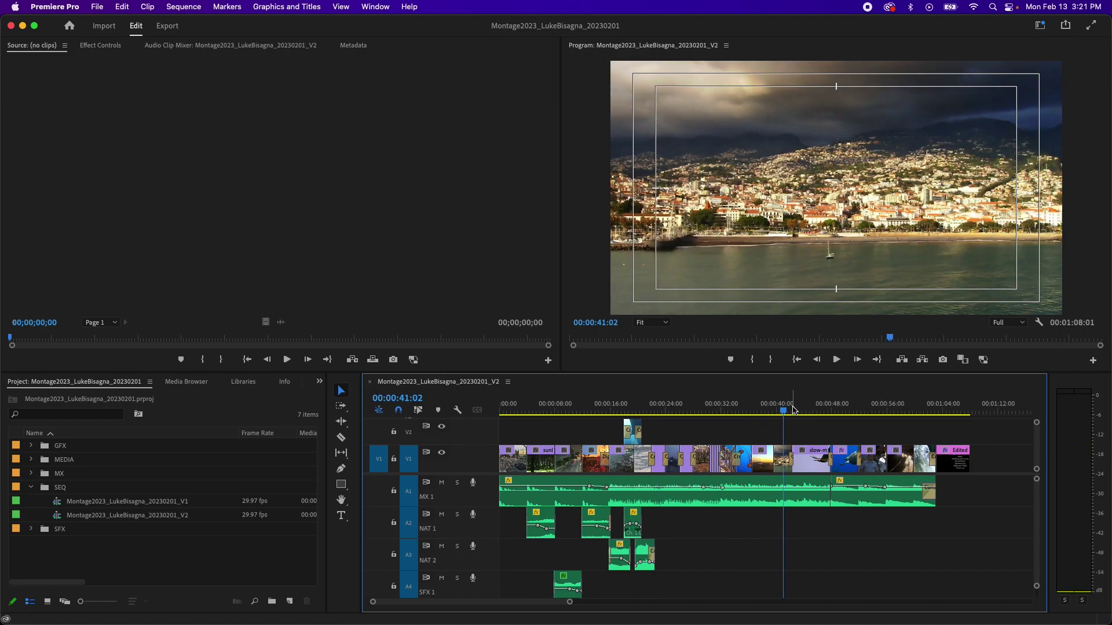
left_click(950, 407)
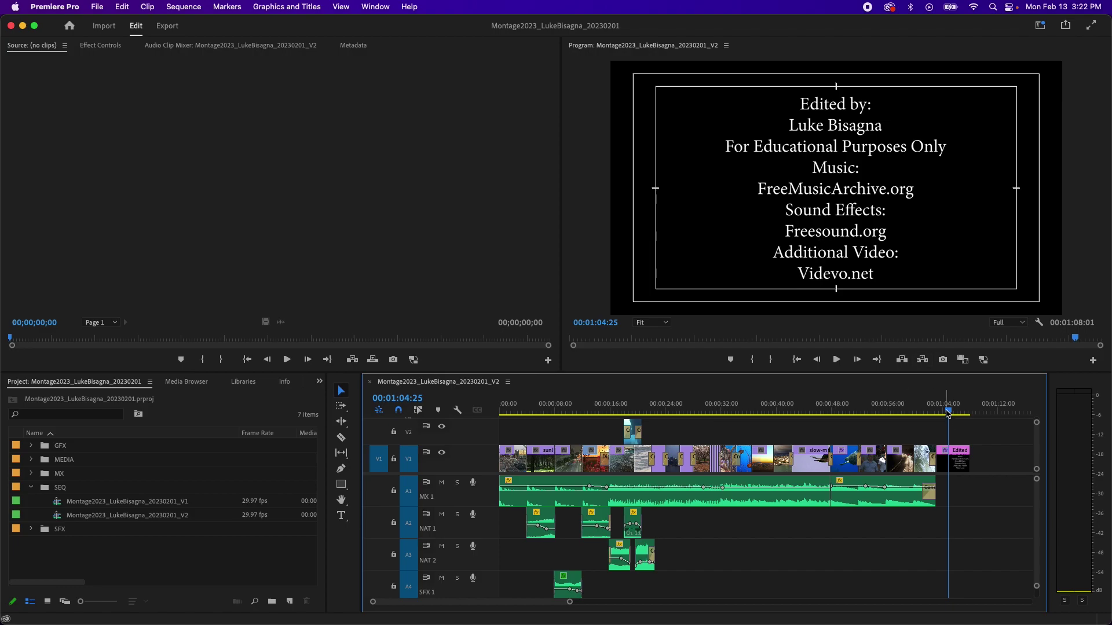
left_click_drag(948, 412, 953, 413)
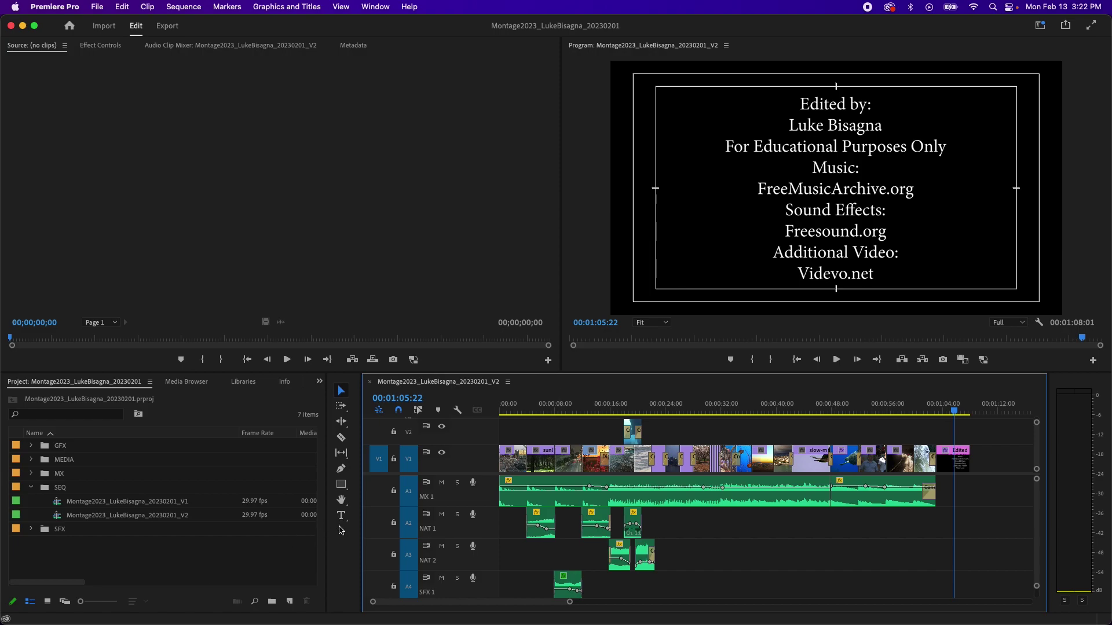
left_click(342, 519)
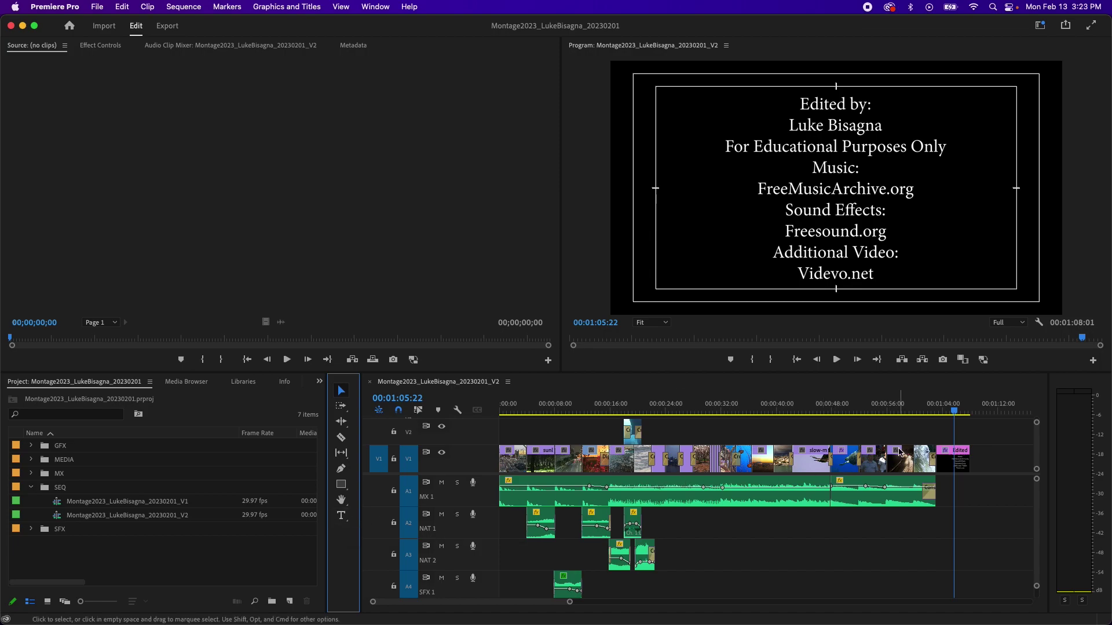
Step: Delete the old 'Edited' closing credits title clip from V1 and switch to the Type tool
left_click(957, 462)
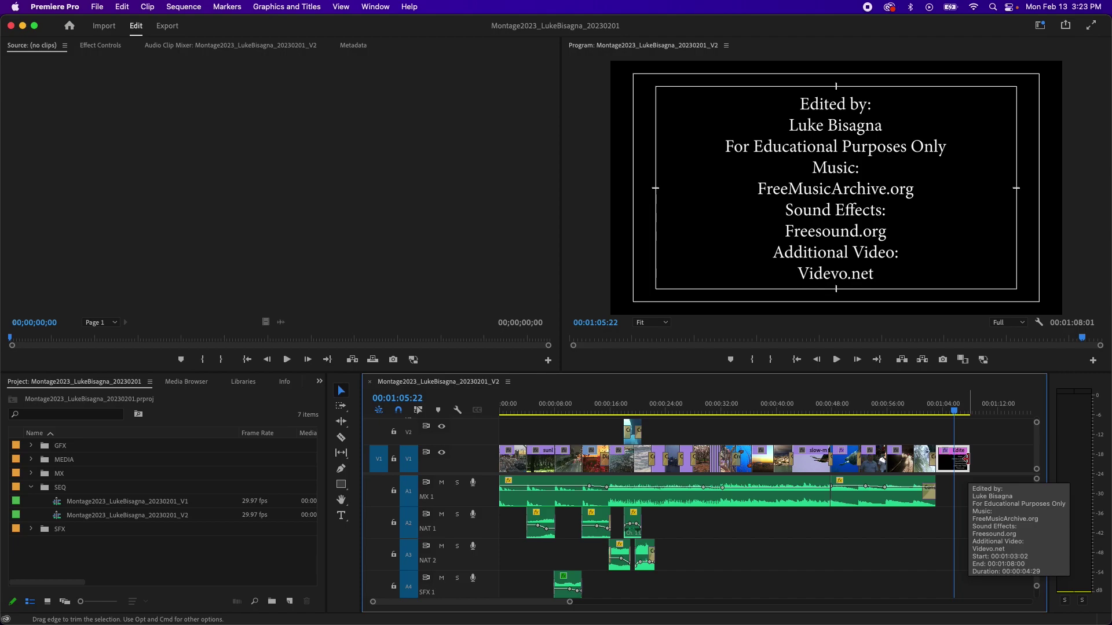
key("Delete")
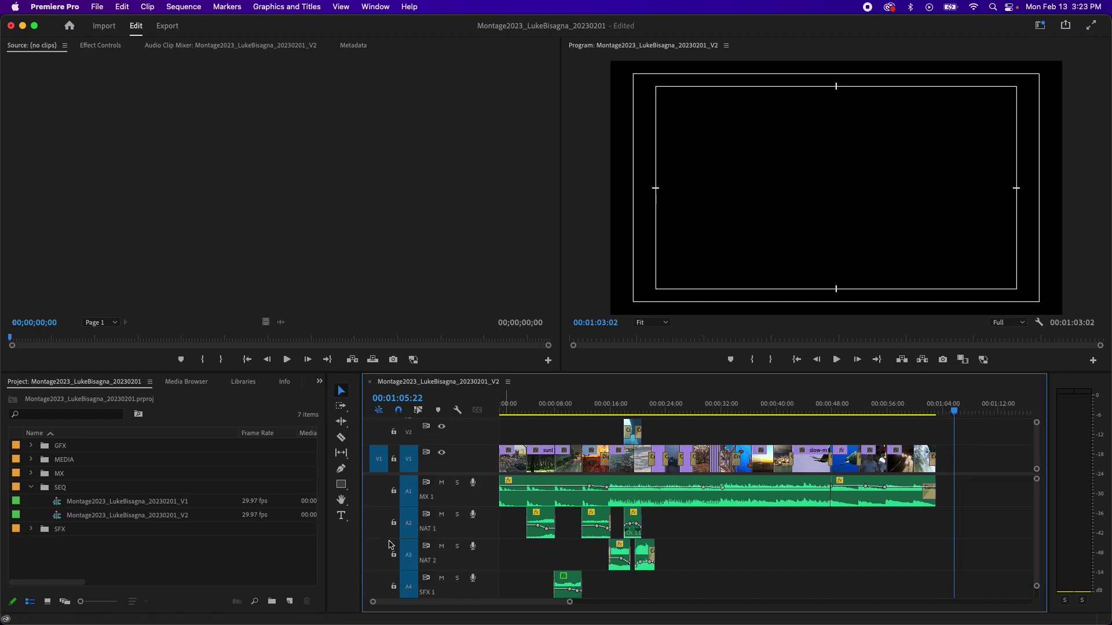
key("t")
Step: Create a text box reading 'Edited by:' with the editor's full name on the second line
left_click(840, 179)
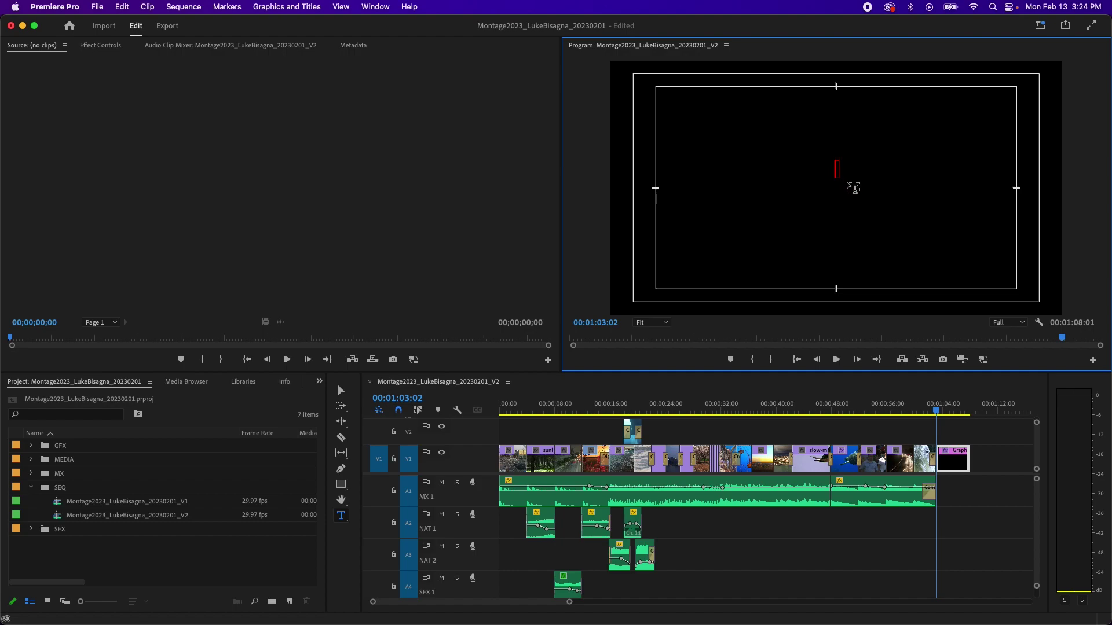
type("Edited by")
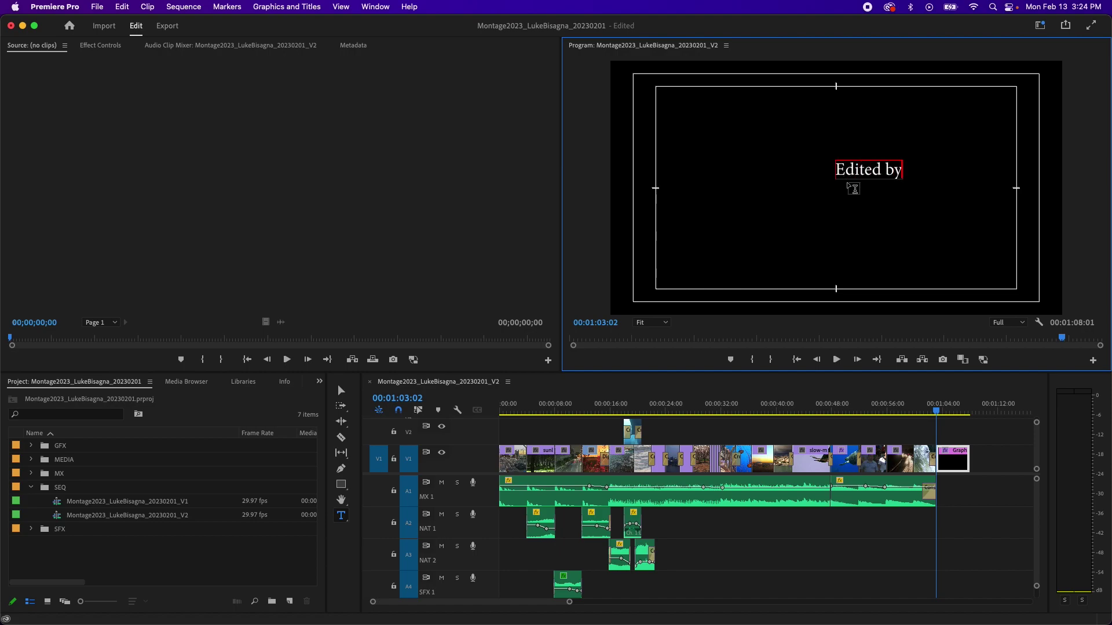
type(":")
key("Return")
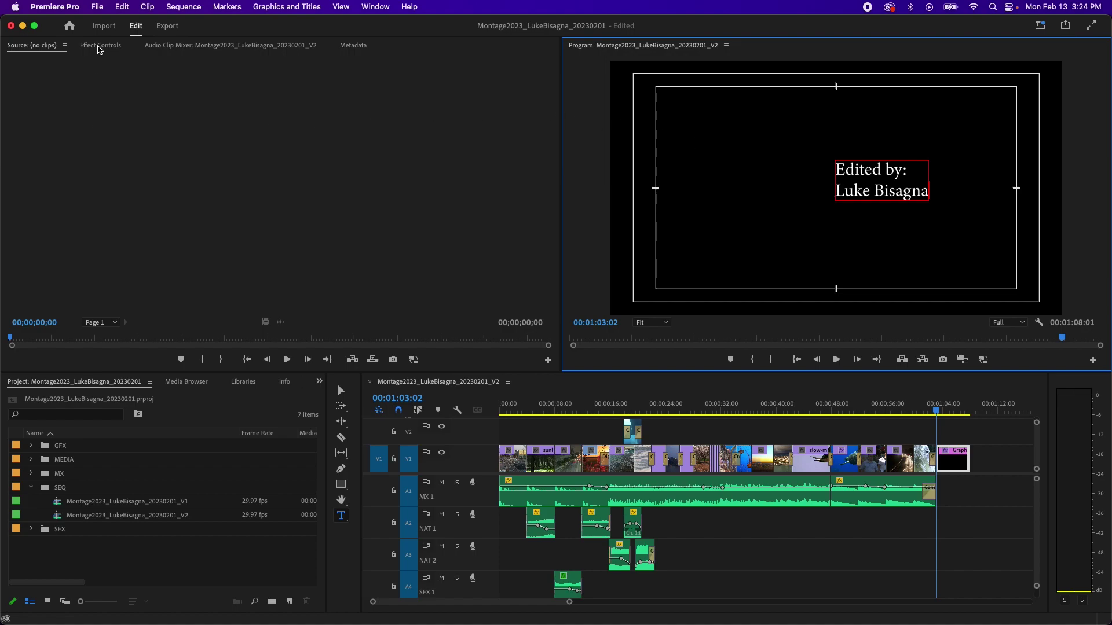
Step: Center-align the title text under Text > Source Text in Effect Controls
left_click(100, 46)
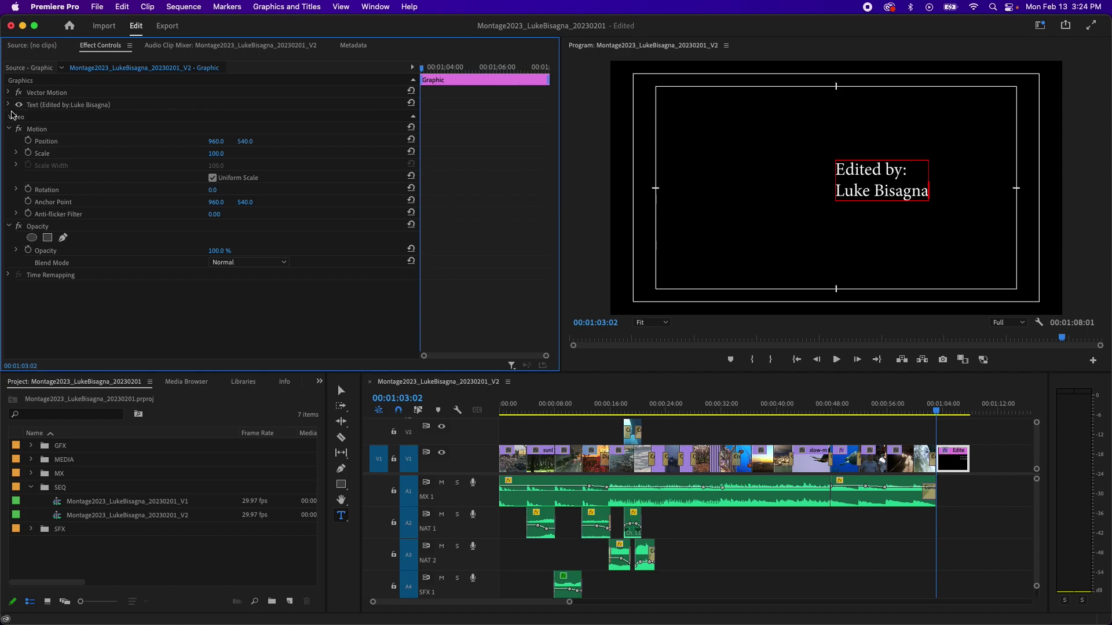
left_click(9, 105)
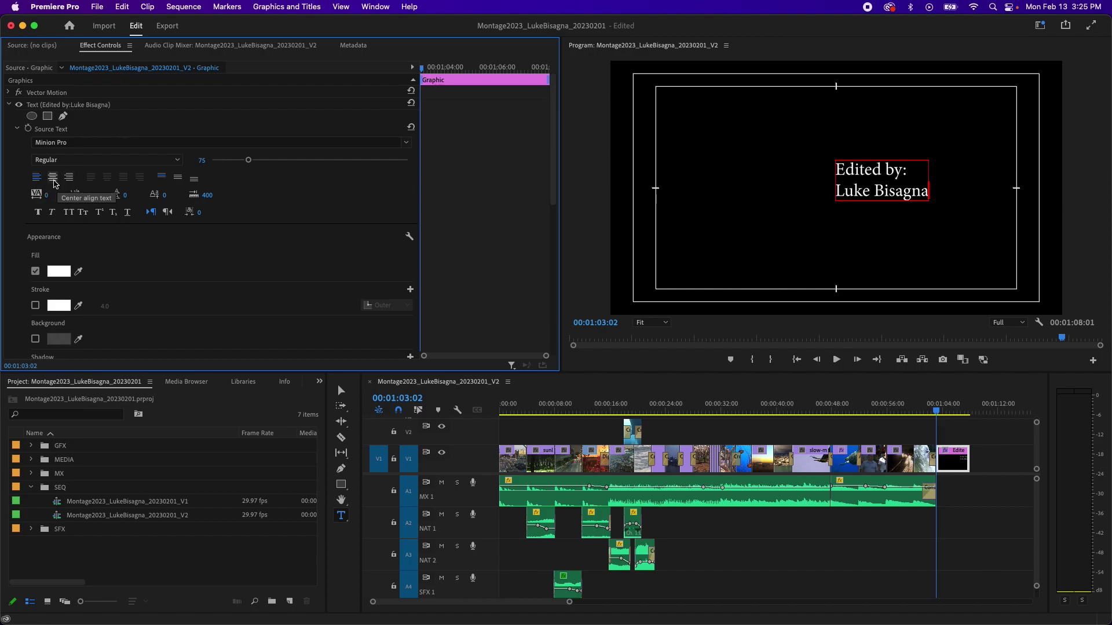
left_click(53, 181)
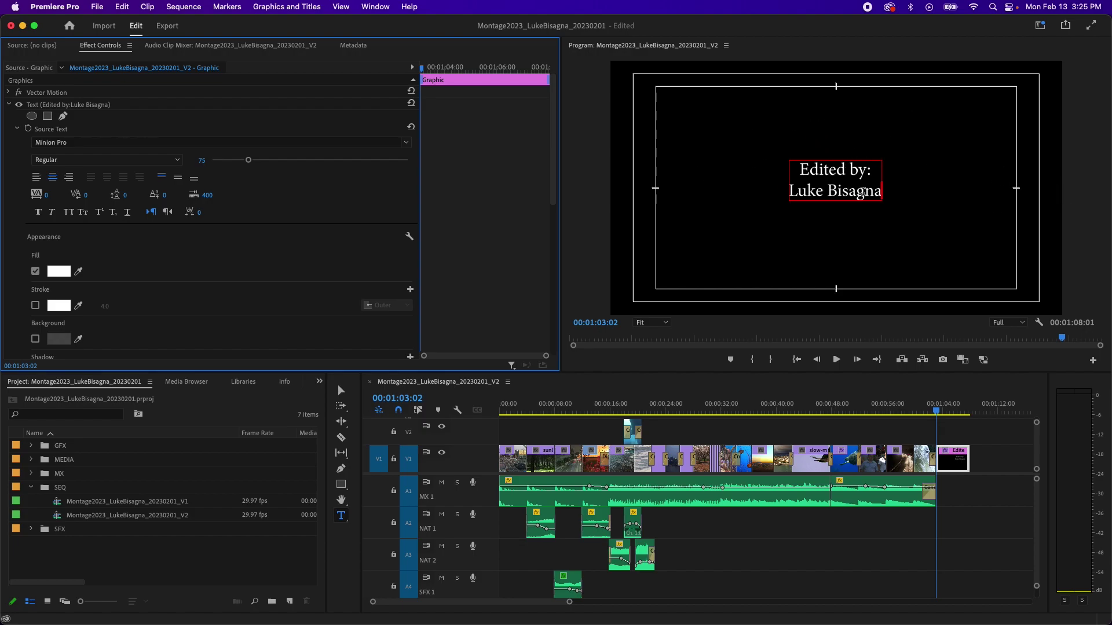
Step: Add the line 'For Educational Purposes Only' below the editor's name
left_click(879, 196)
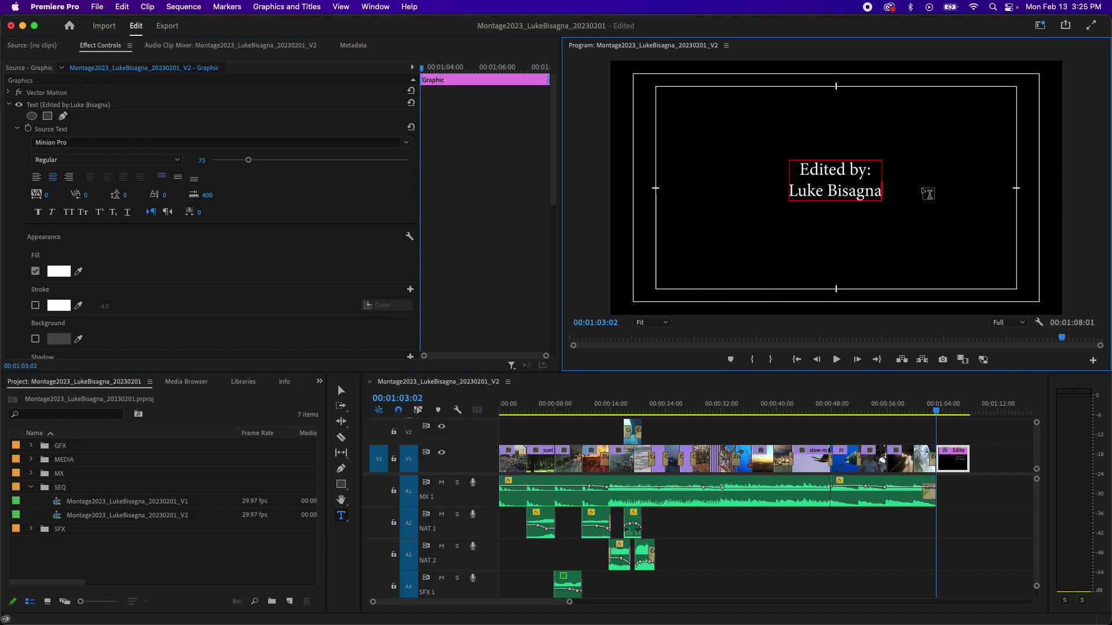
key("Return")
type("For Educational Purs")
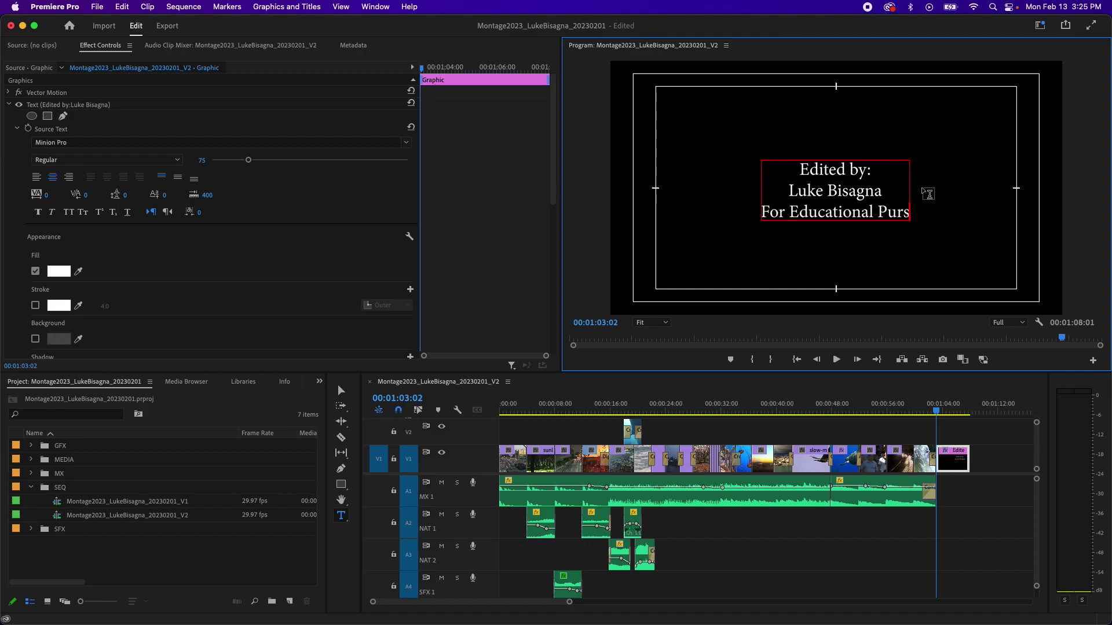
key("BackSpace")
type("poses Only")
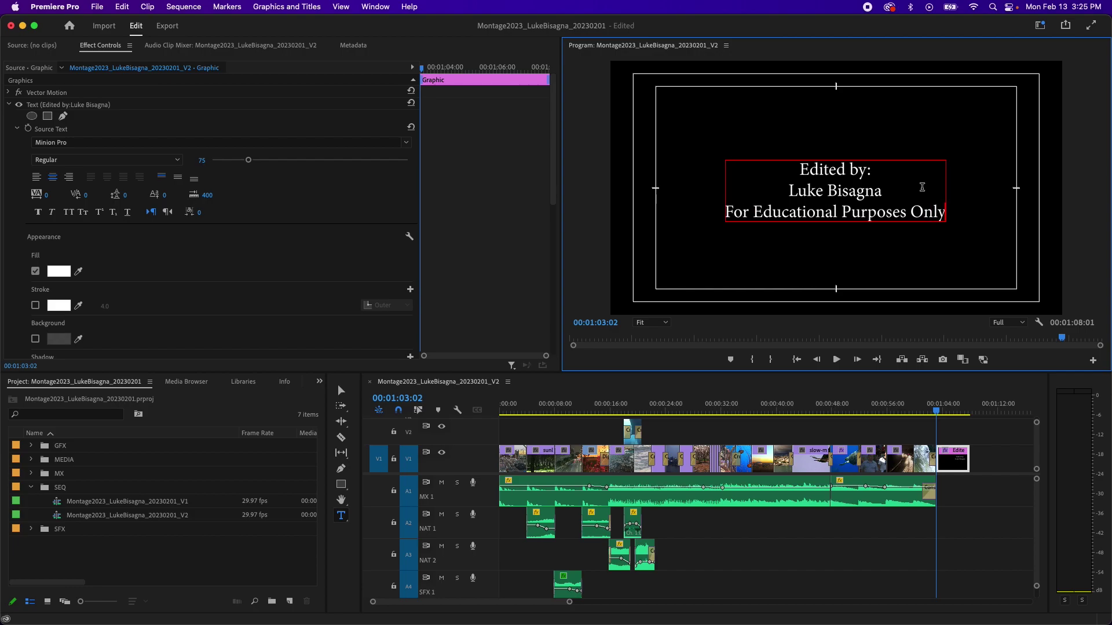
Step: Add the lines 'Music:' and 'FreeMusicArchive.org' to the credits
key("Return")
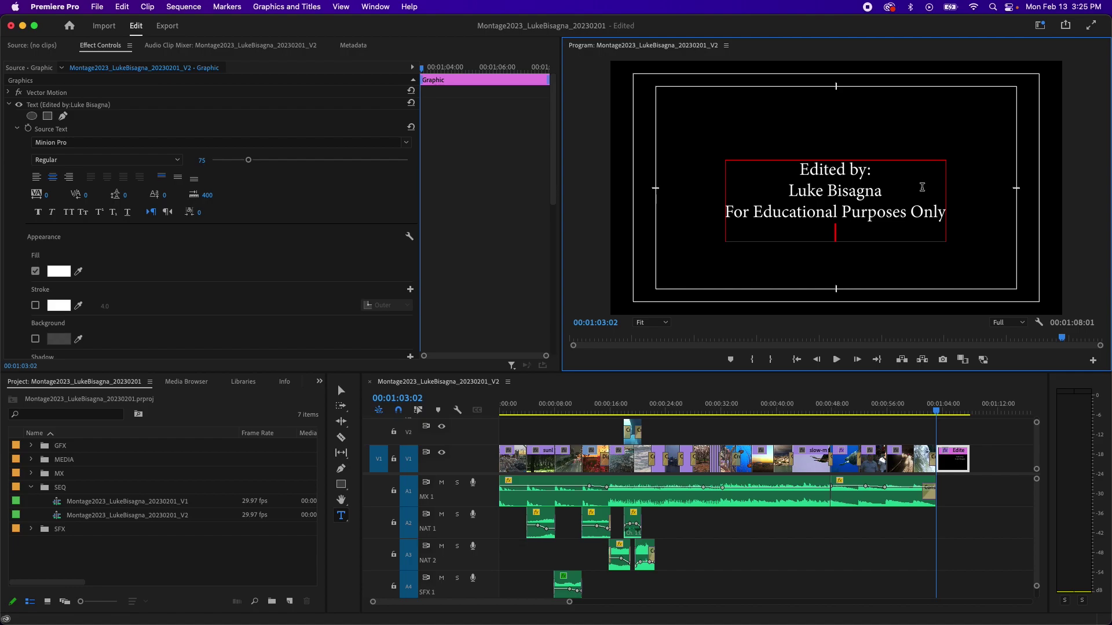
type("Music:")
key("Return")
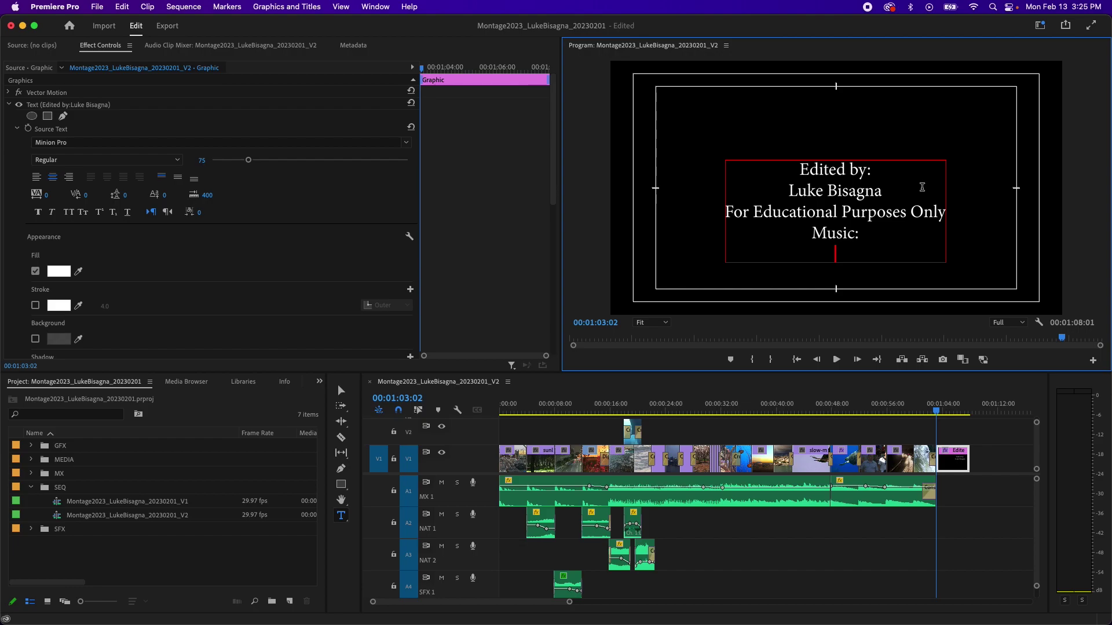
type("FreeMusic")
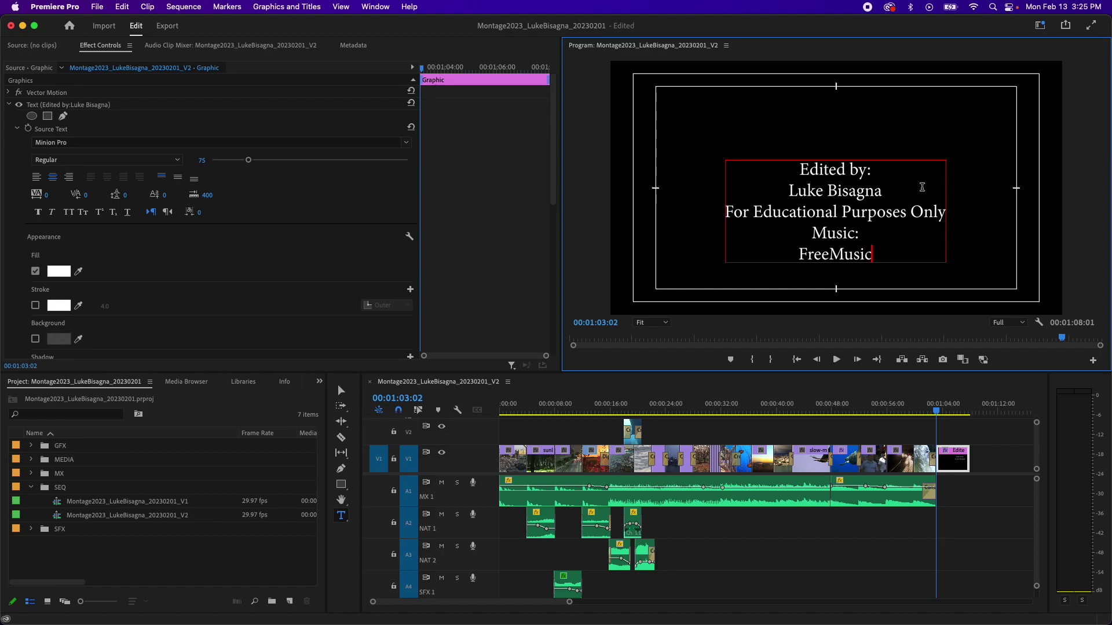
type("Archi")
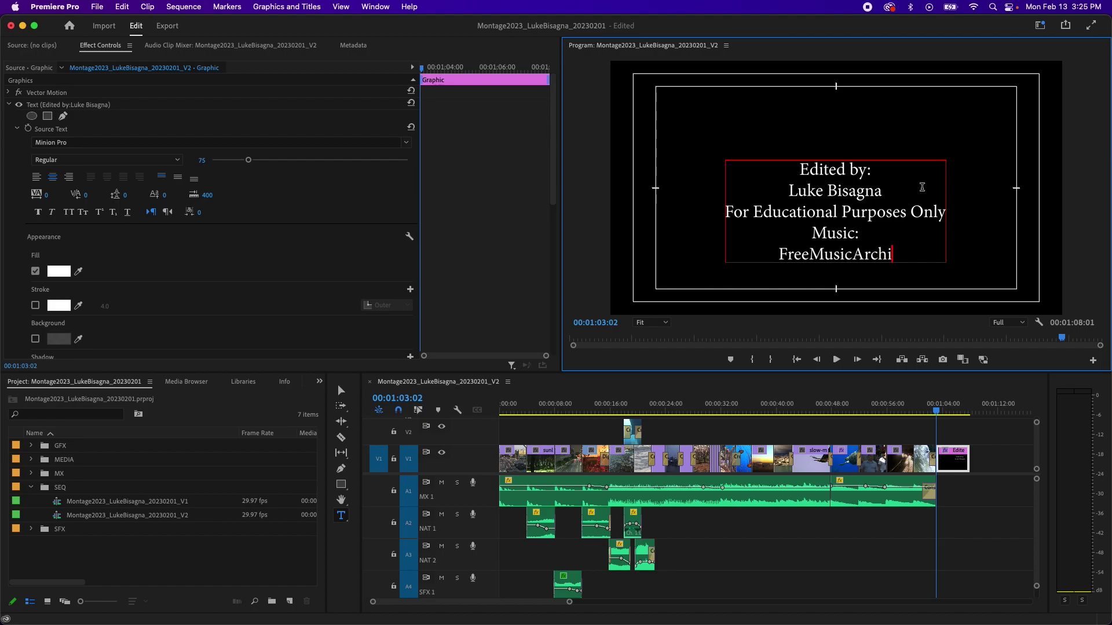
type("ve.org")
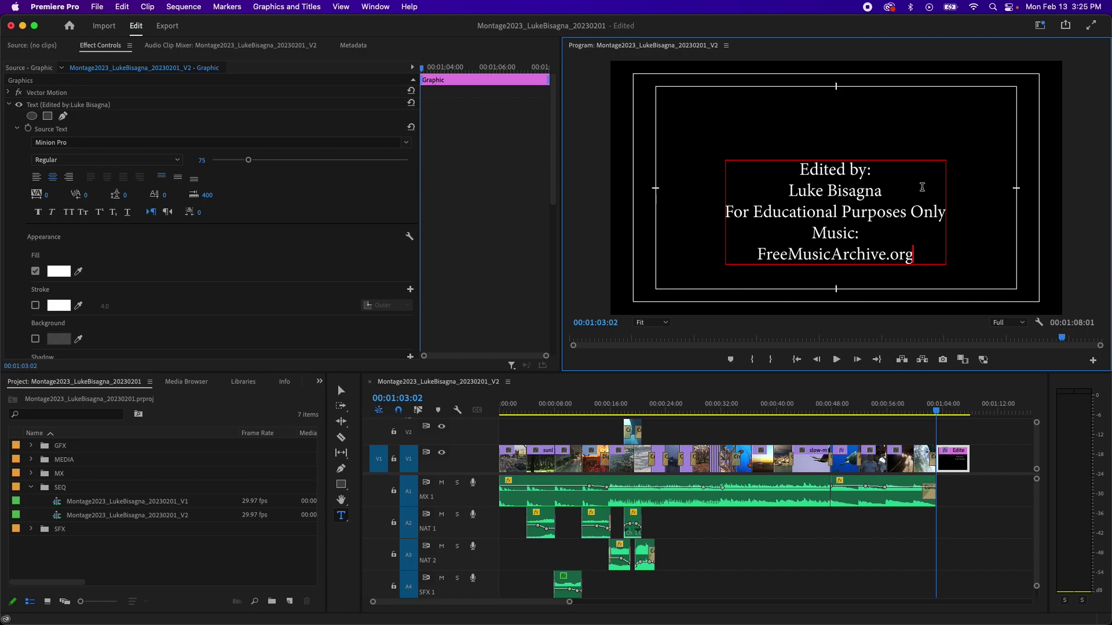
Step: Add the lines 'Sound Effects:' and 'Freesound.org' at the bottom of the credits
key("Return")
type("Sound")
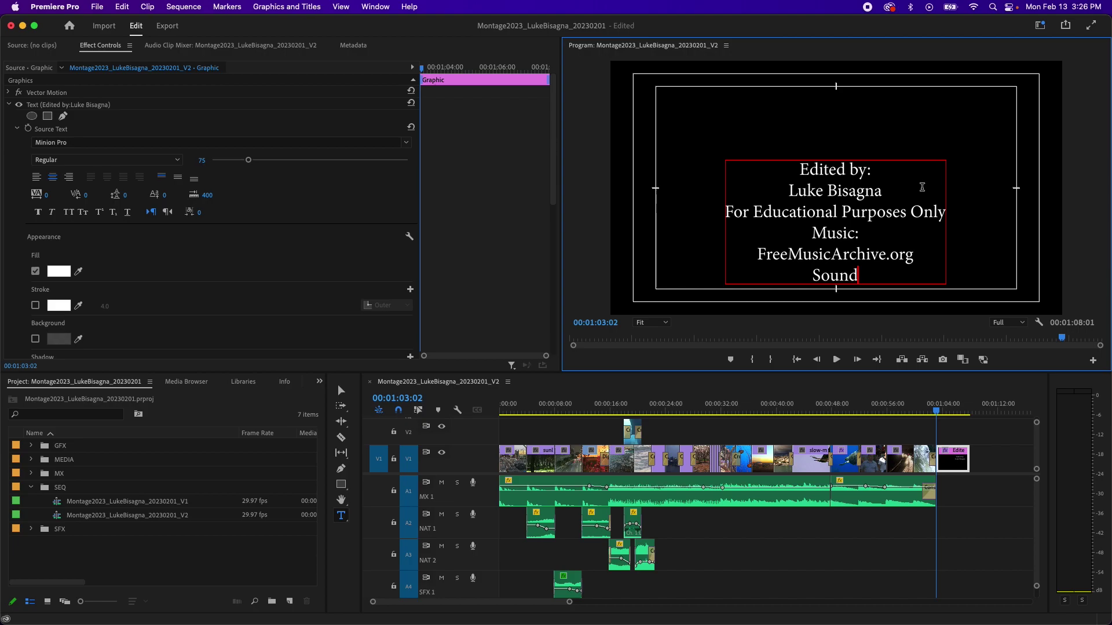
type(" Effects")
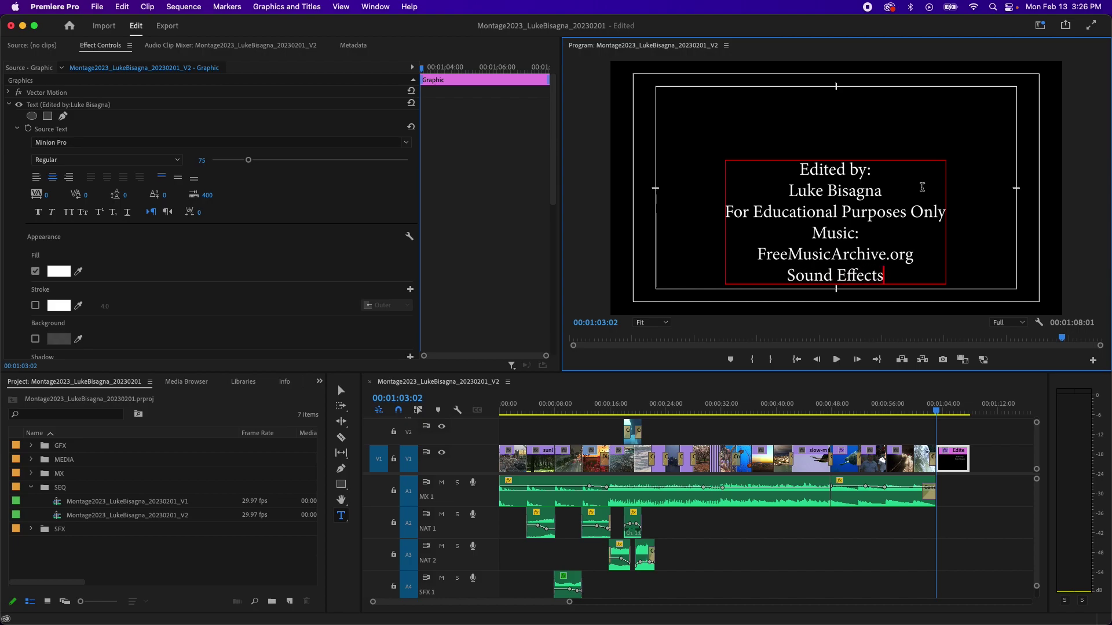
type(":")
key("Return")
type("Freesound")
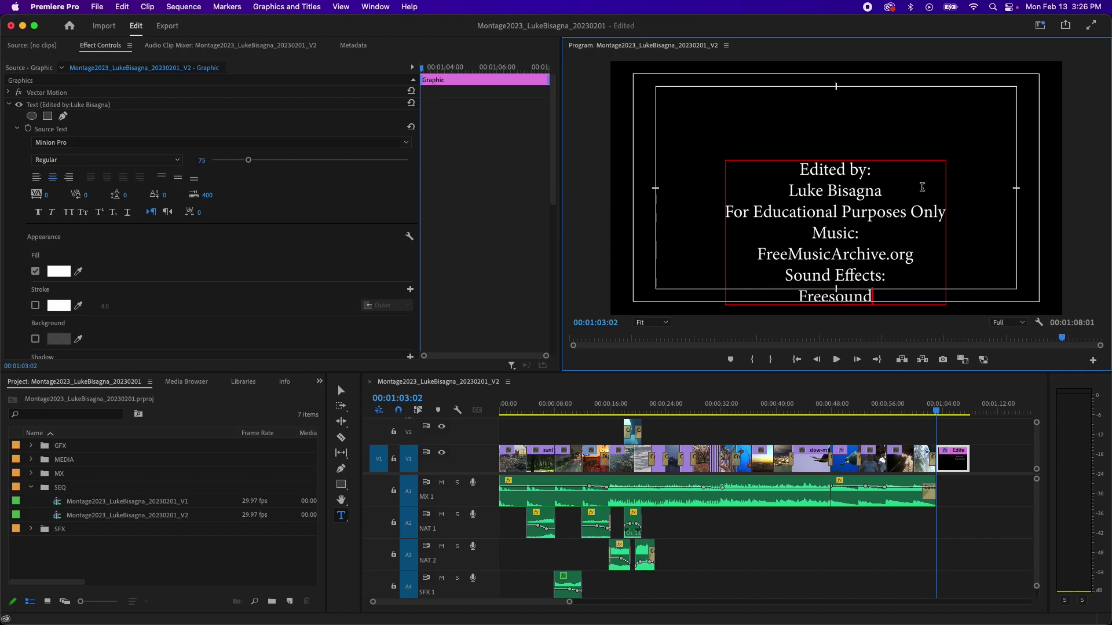
type(".org")
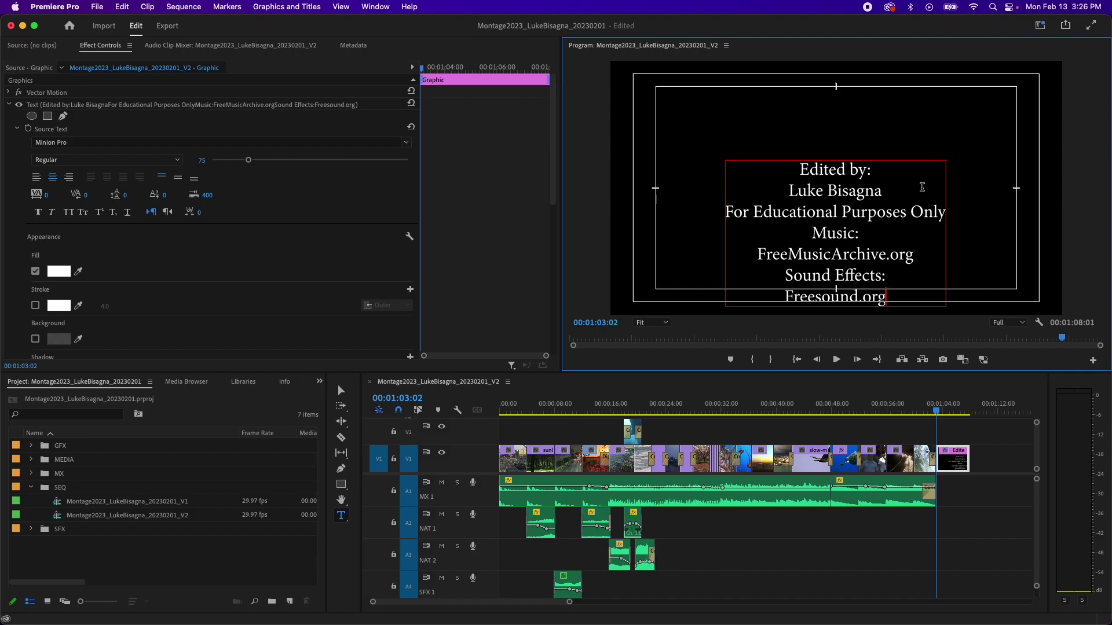
type("y")
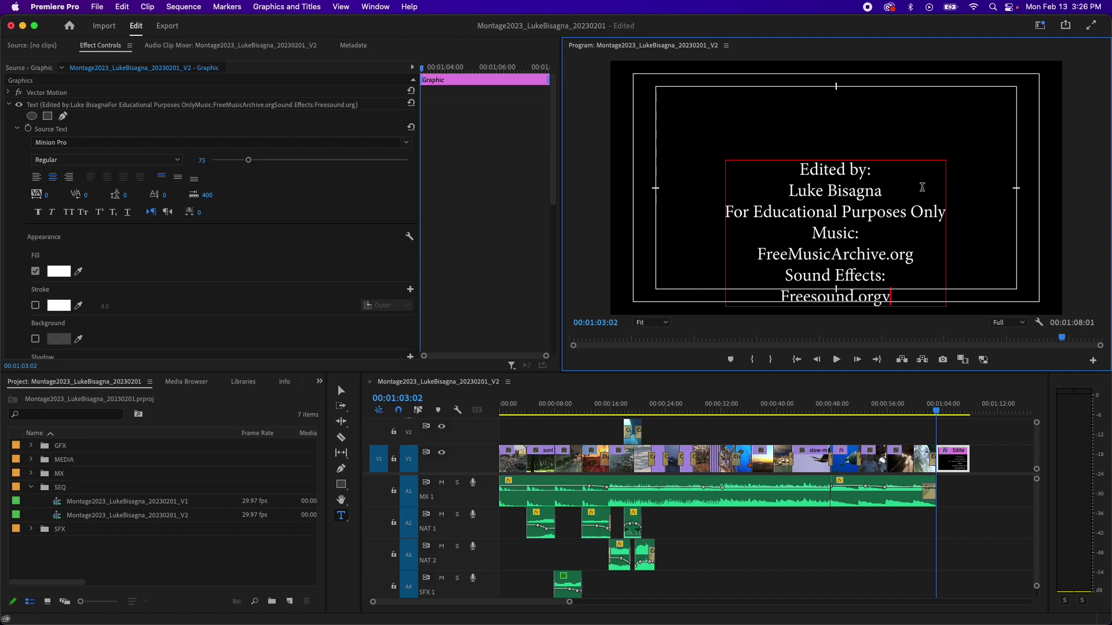
key("BackSpace")
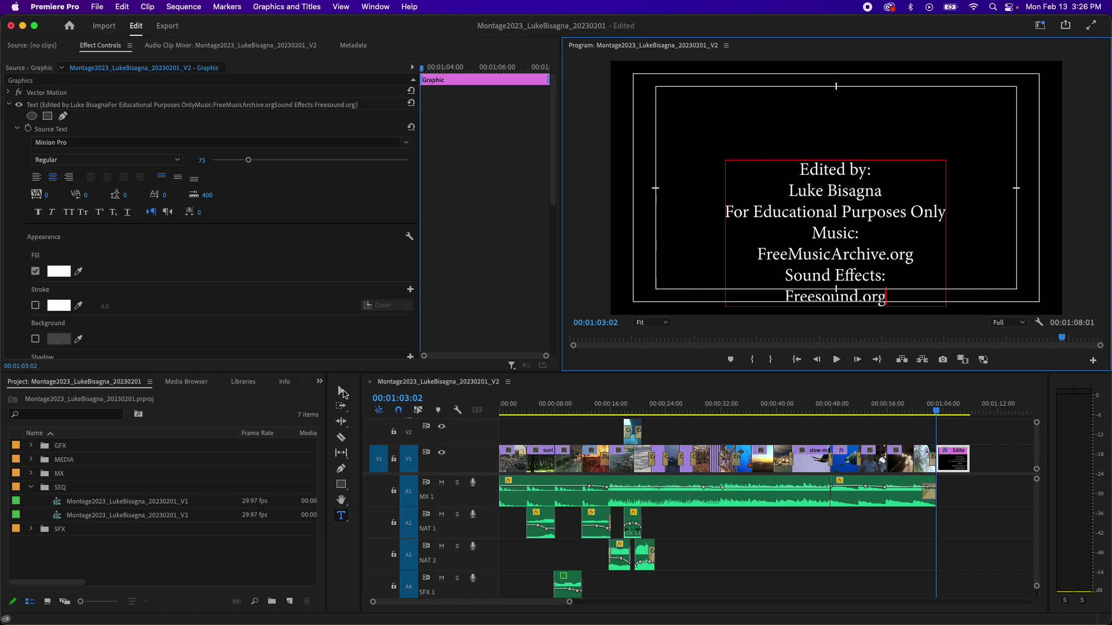
Step: Drag the credits text block upward so all seven lines sit inside the frame
left_click(341, 392)
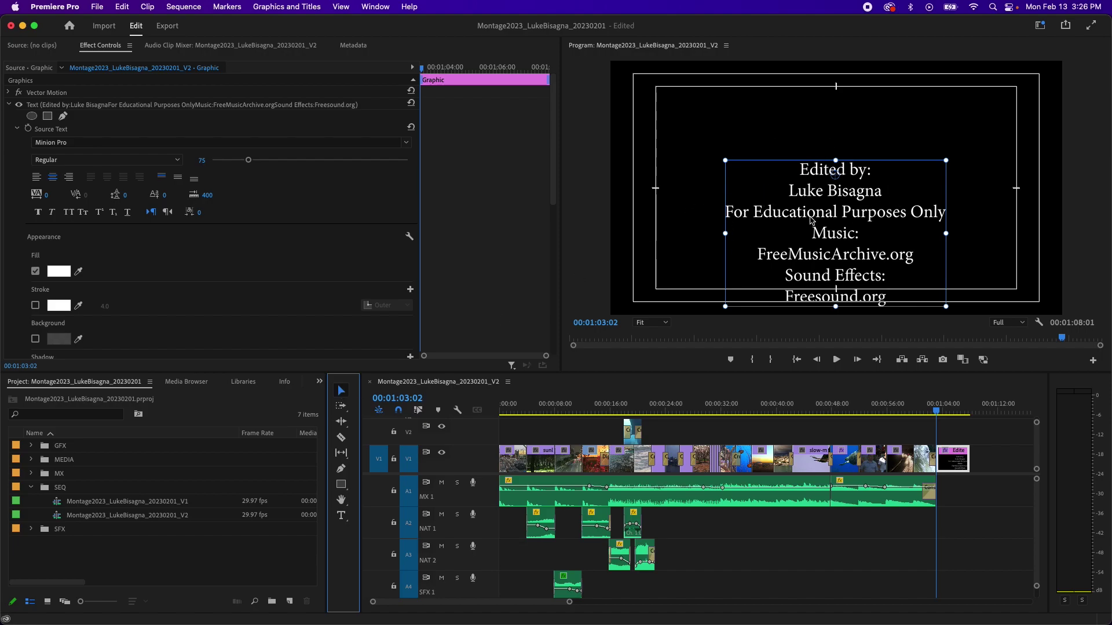
left_click_drag(813, 216, 835, 152)
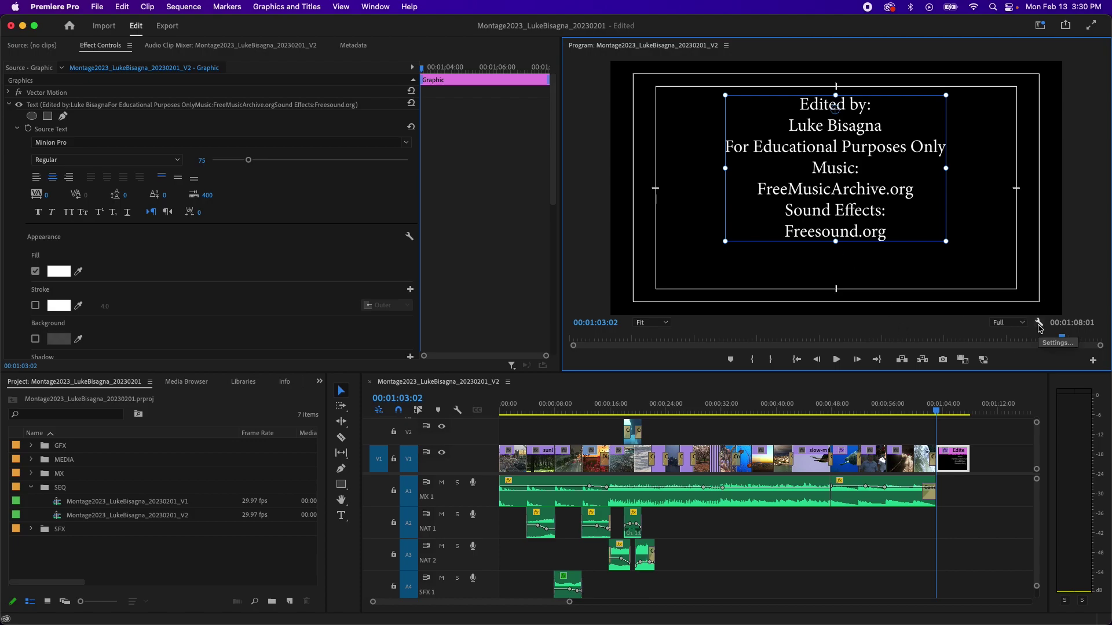
Step: Turn on the Program Monitor's Safe Margins guides over the credits frame
left_click(1038, 325)
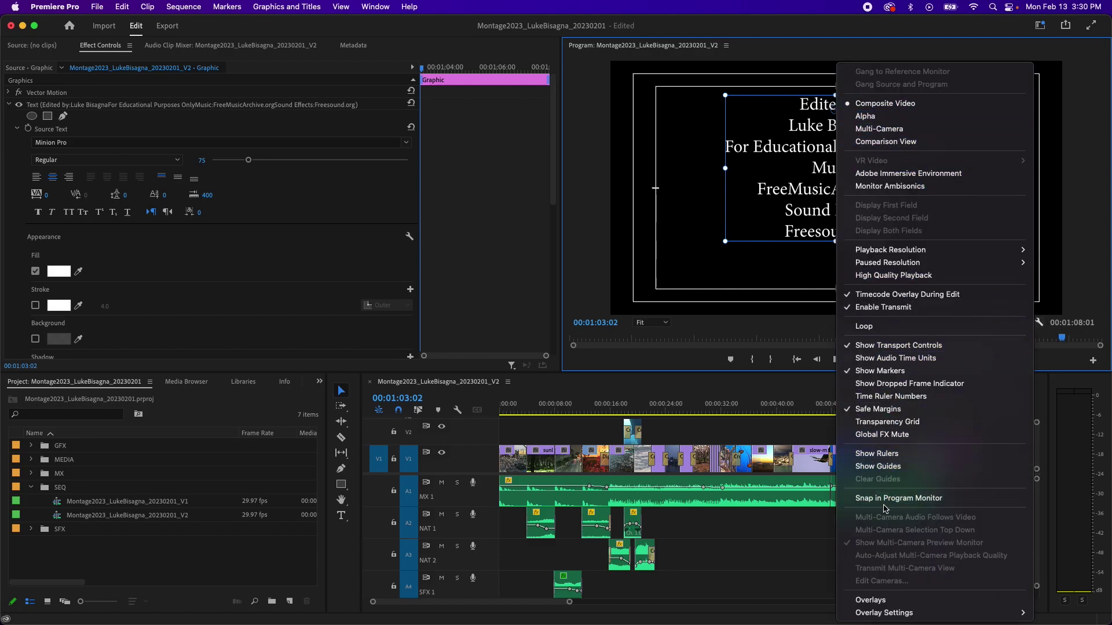
left_click(878, 409)
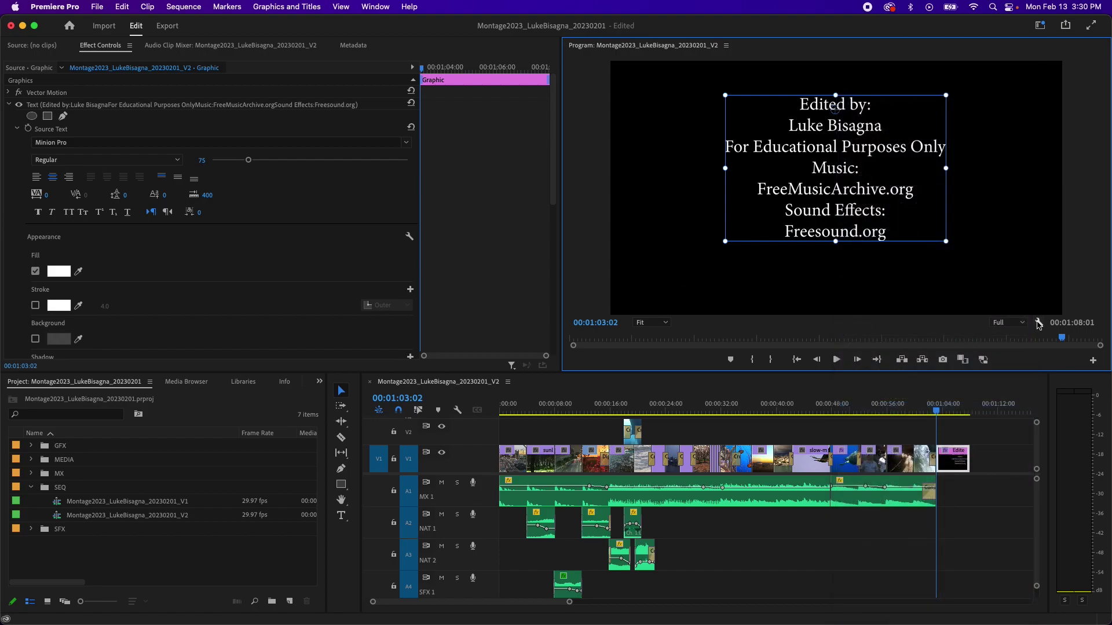
left_click(1039, 323)
left_click(892, 415)
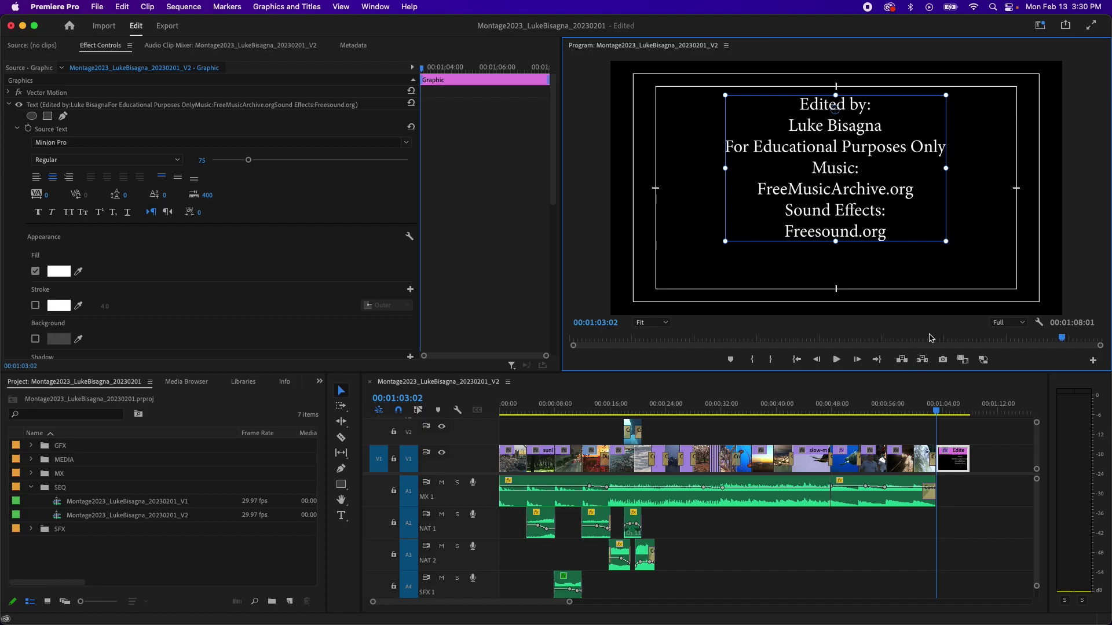
Step: Append 'Additional Video:' and 'Videvo.net' after Freesound.org, then nudge the text box slightly up
double_click(855, 232)
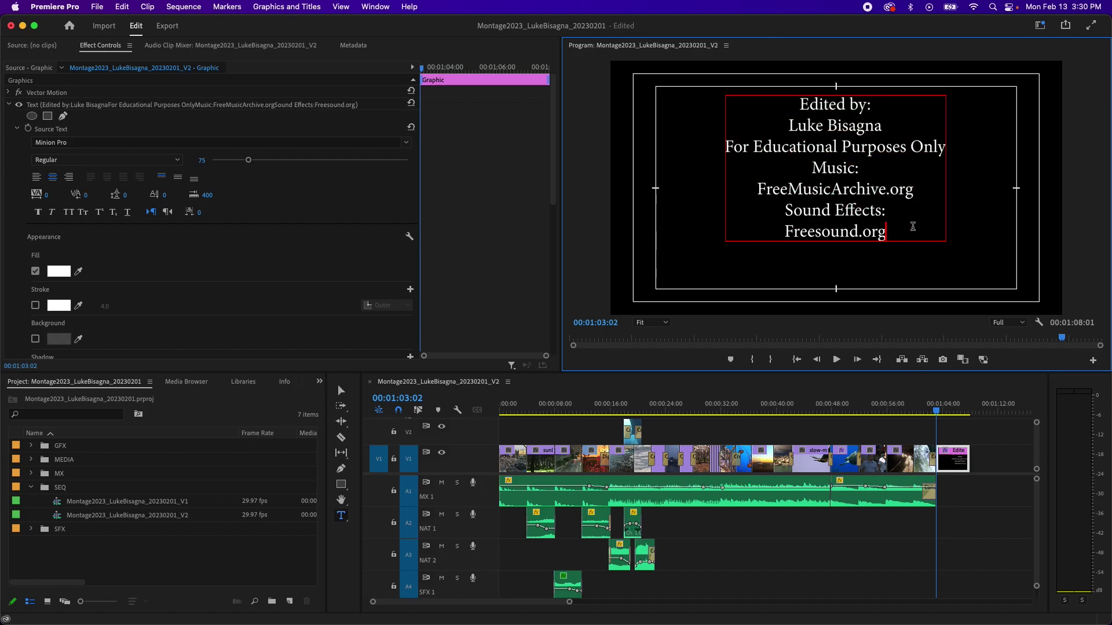
key("Return")
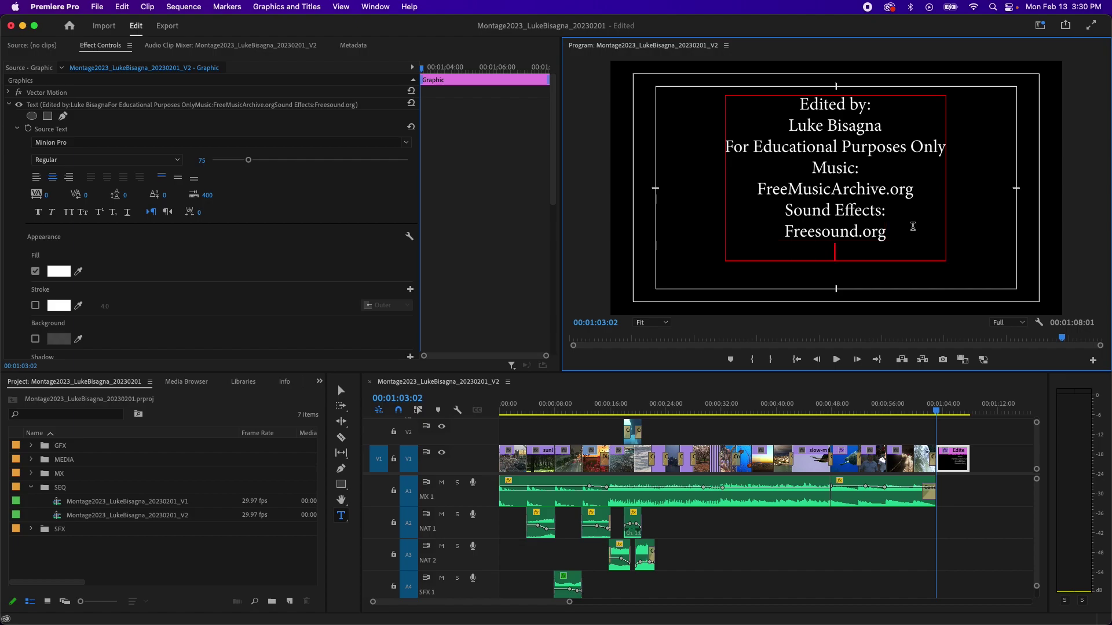
type("Additional")
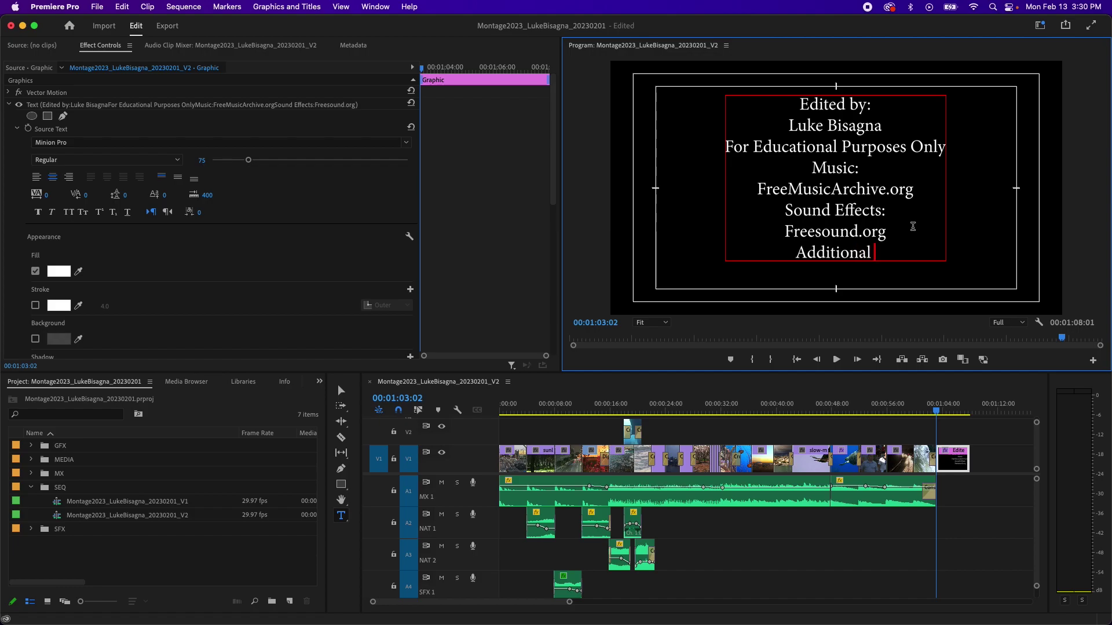
type(" Video:")
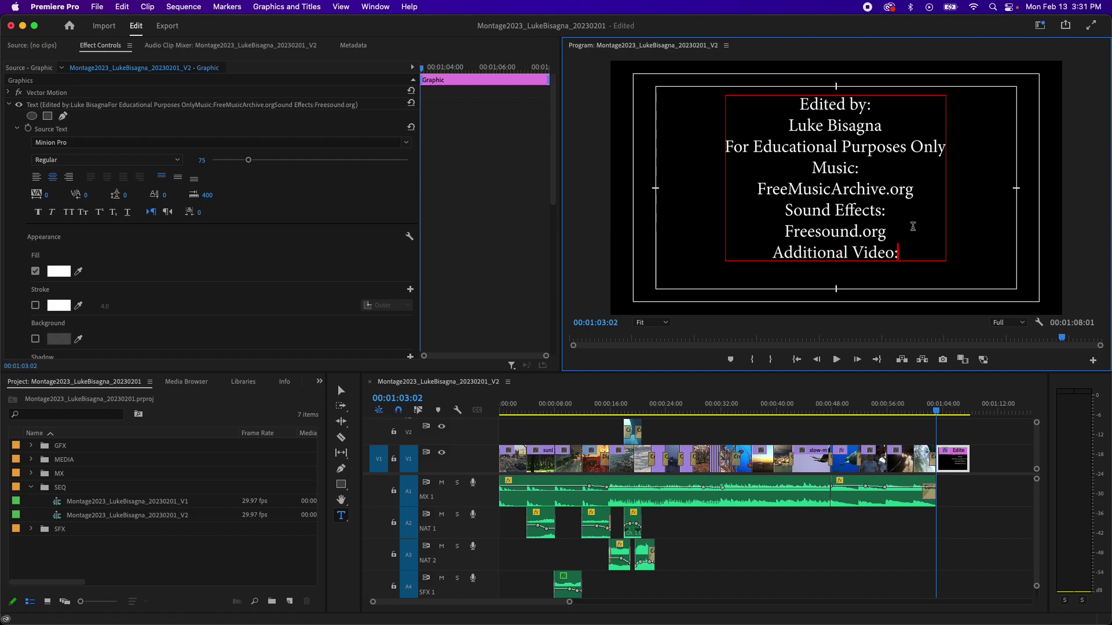
key("Return")
type("Videvo")
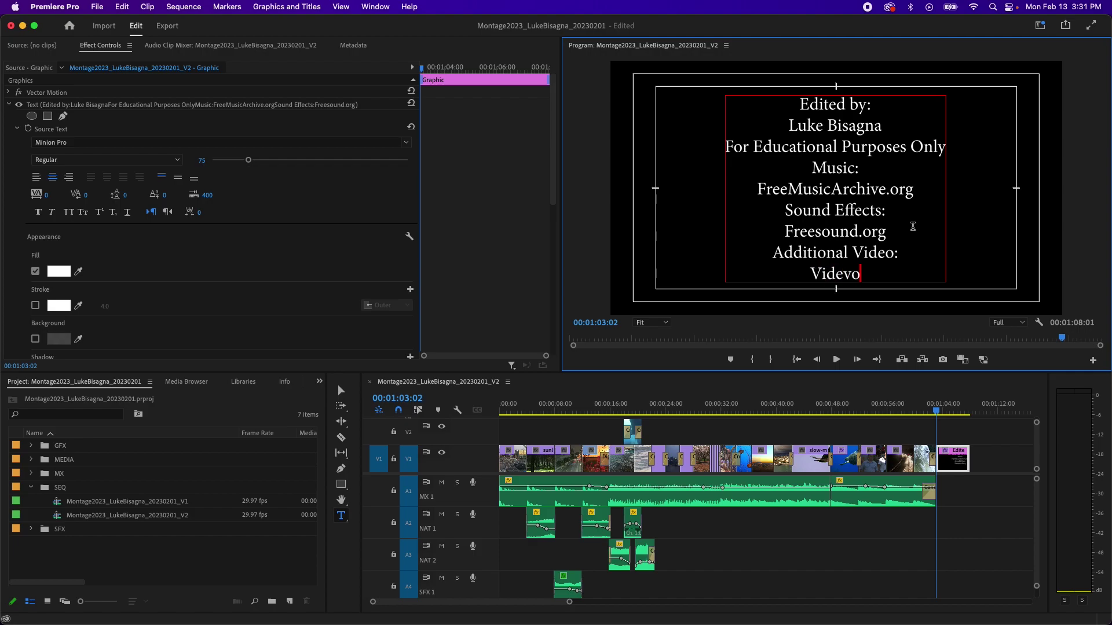
type(".net")
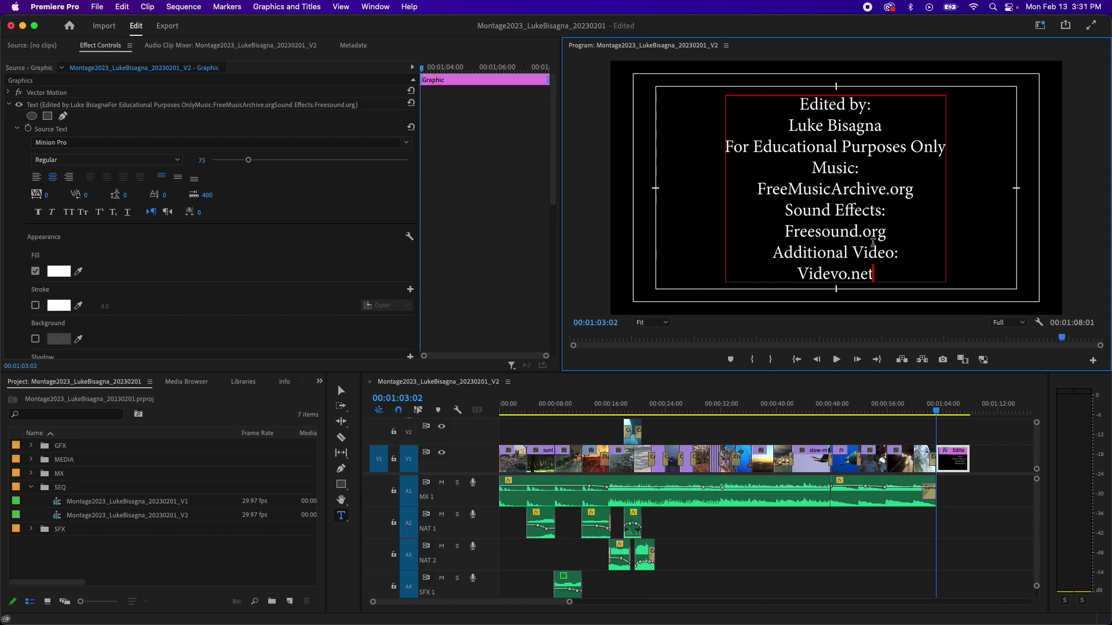
left_click(342, 393)
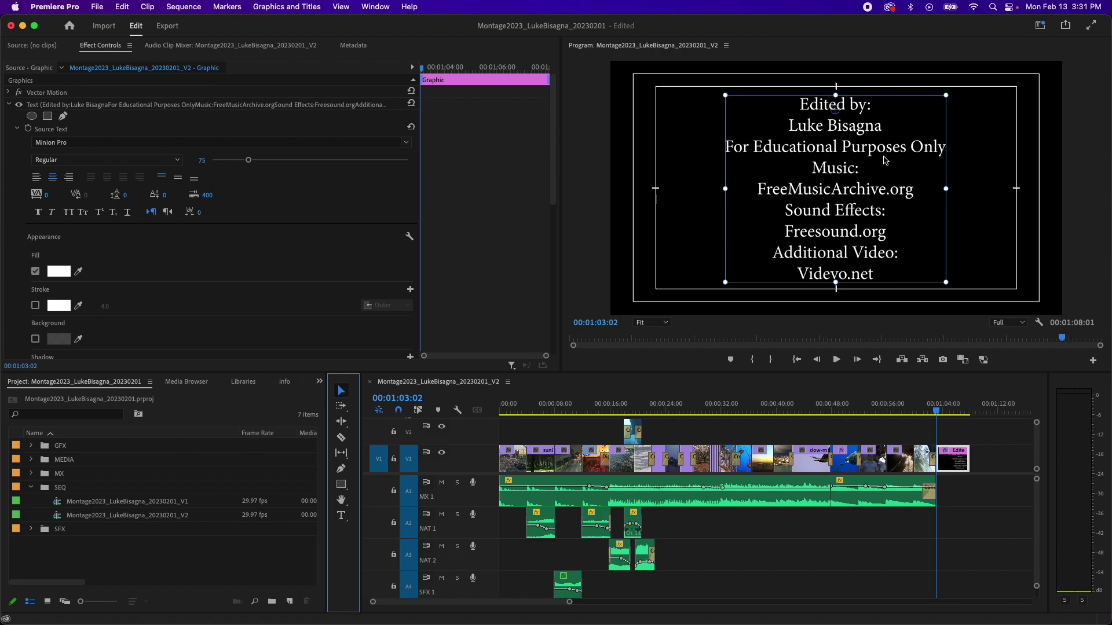
left_click_drag(885, 160, 884, 158)
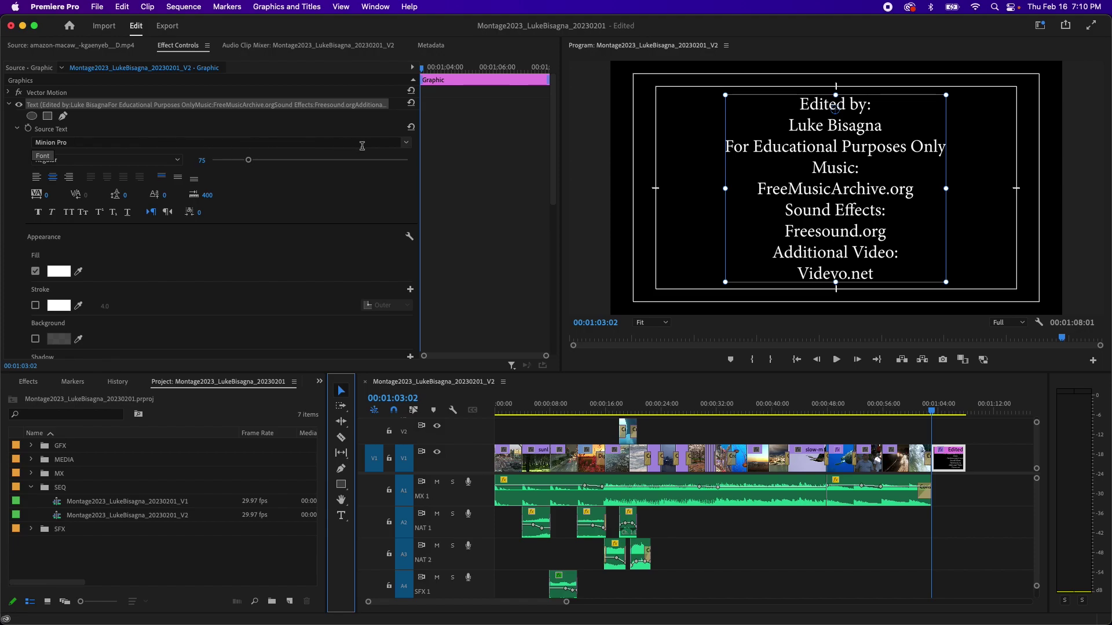
Step: Set the credits font to Helvetica Neue with the Bold font style
left_click(404, 143)
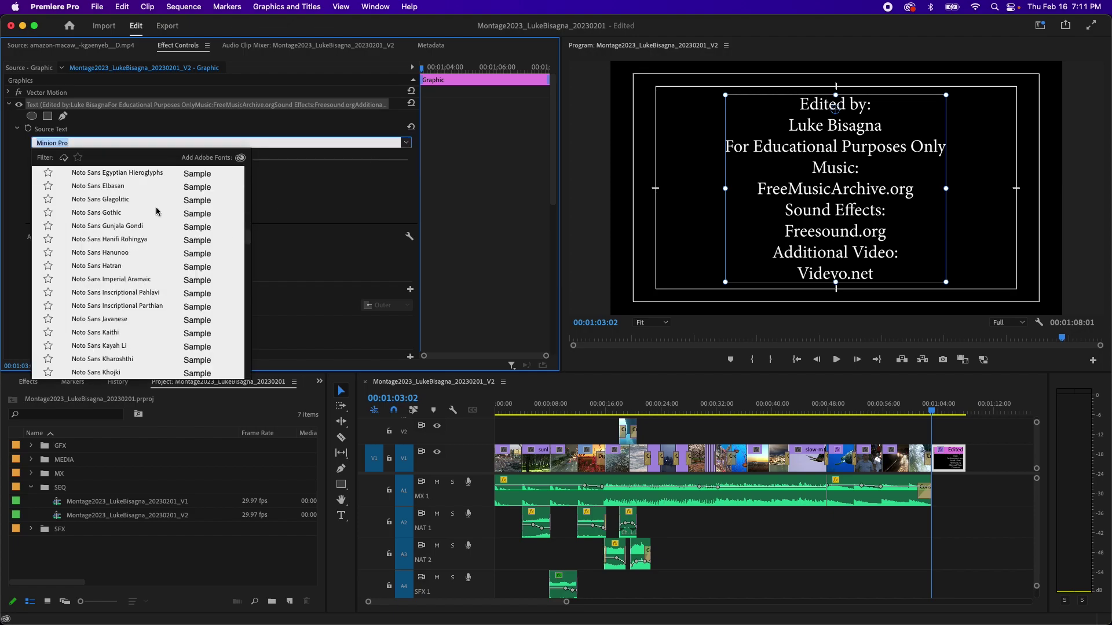
scroll(156, 212, "down", 20)
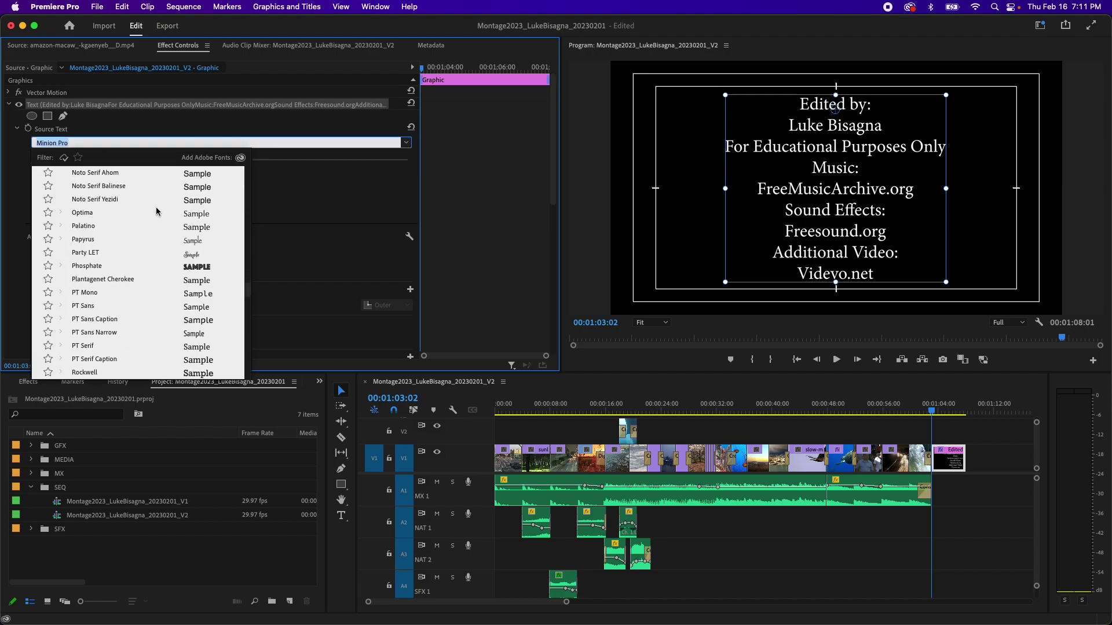
scroll(156, 212, "up", 1)
left_click_drag(249, 307, 245, 187)
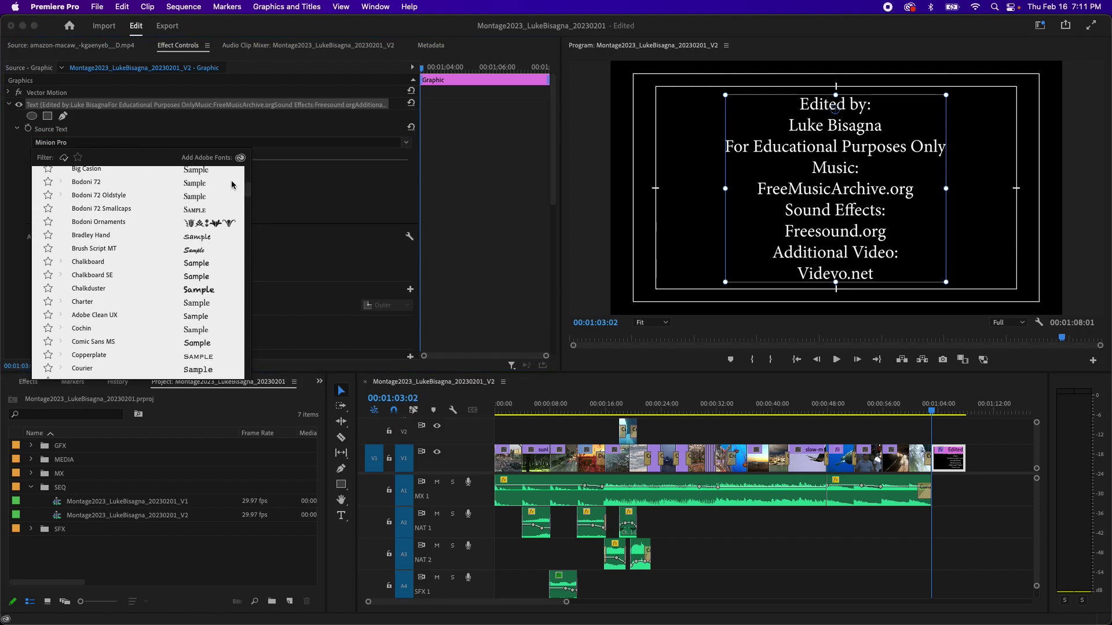
left_click(149, 142)
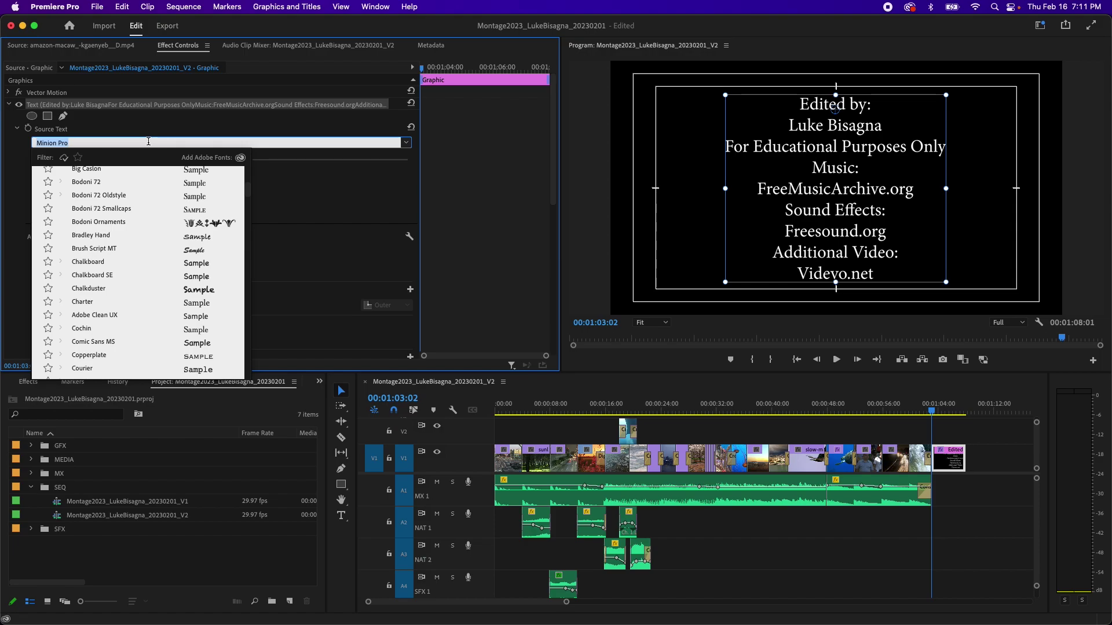
key("BackSpace")
type("he")
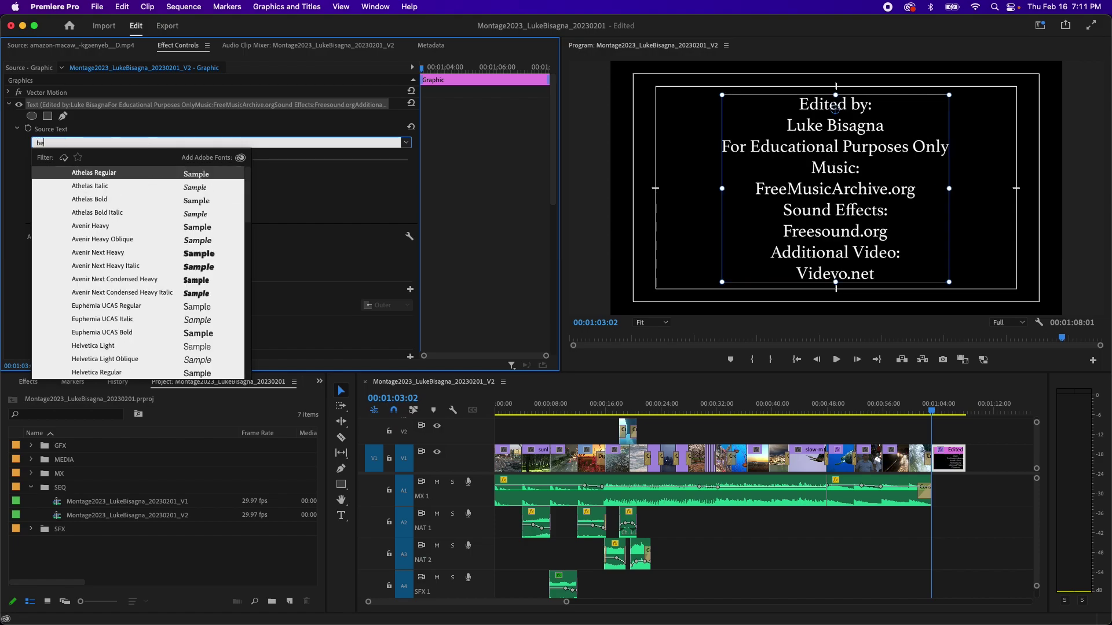
type("lvetica")
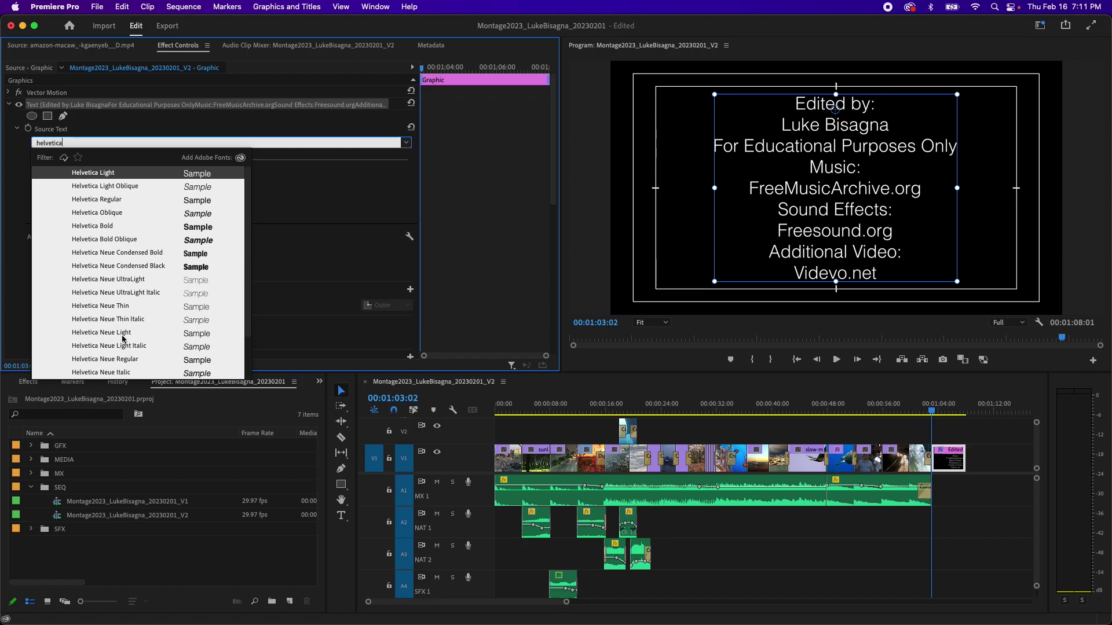
left_click(100, 307)
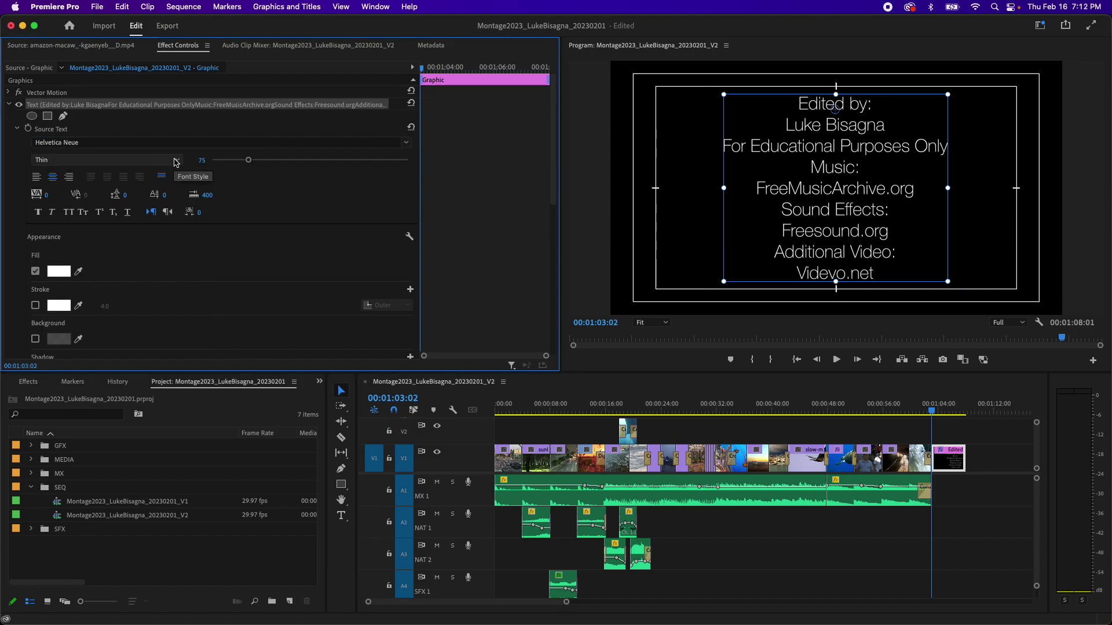
left_click(177, 162)
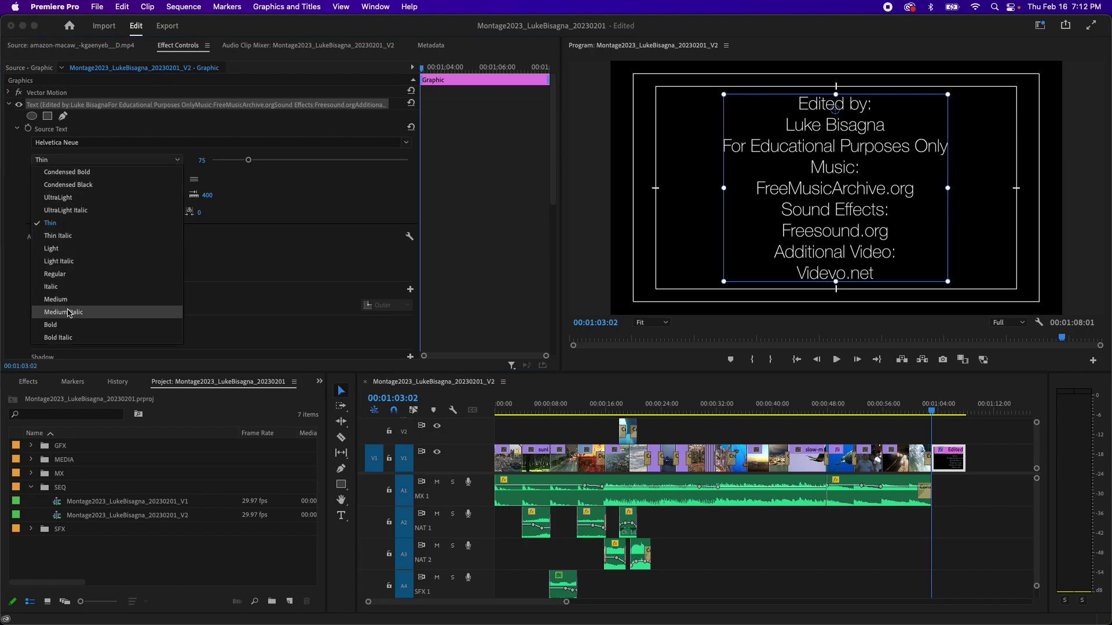
left_click(66, 327)
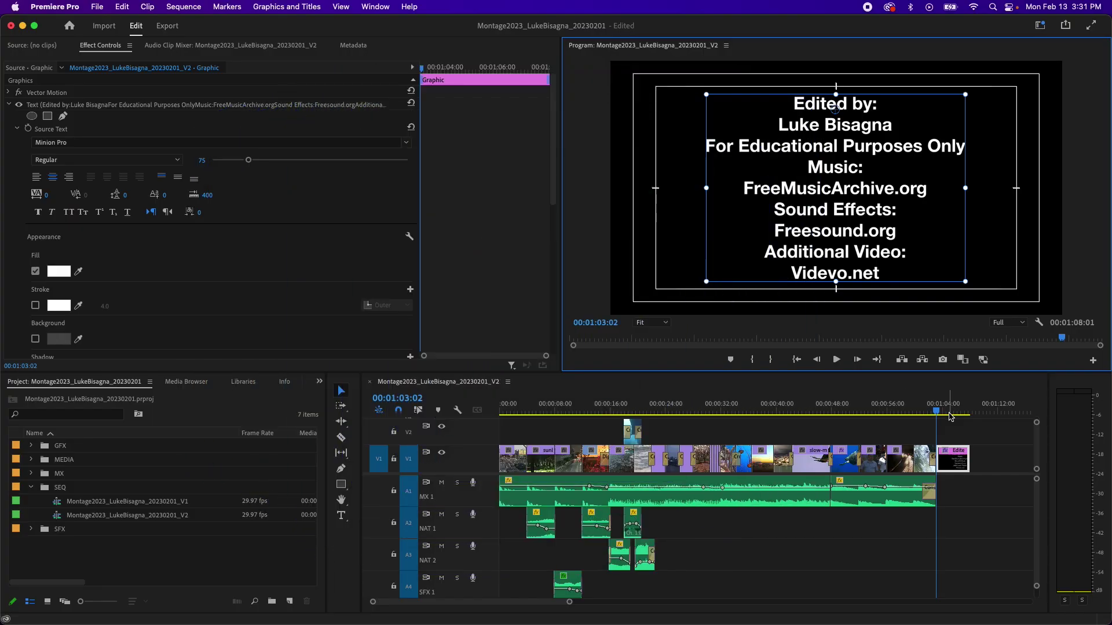
left_click(947, 411)
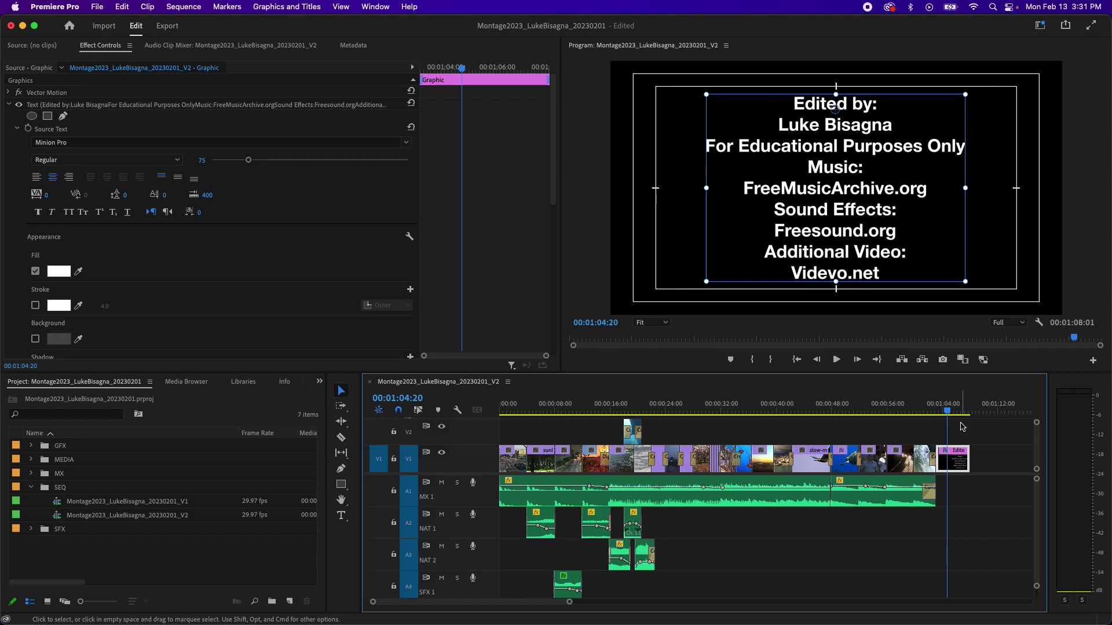
key("Up")
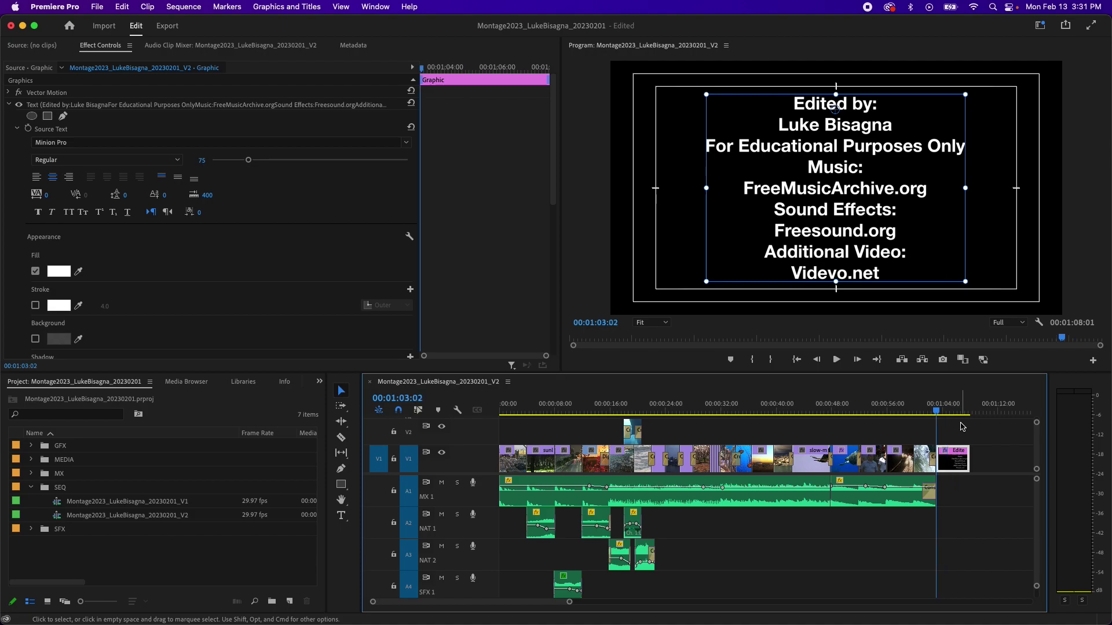
left_click_drag(964, 411, 959, 412)
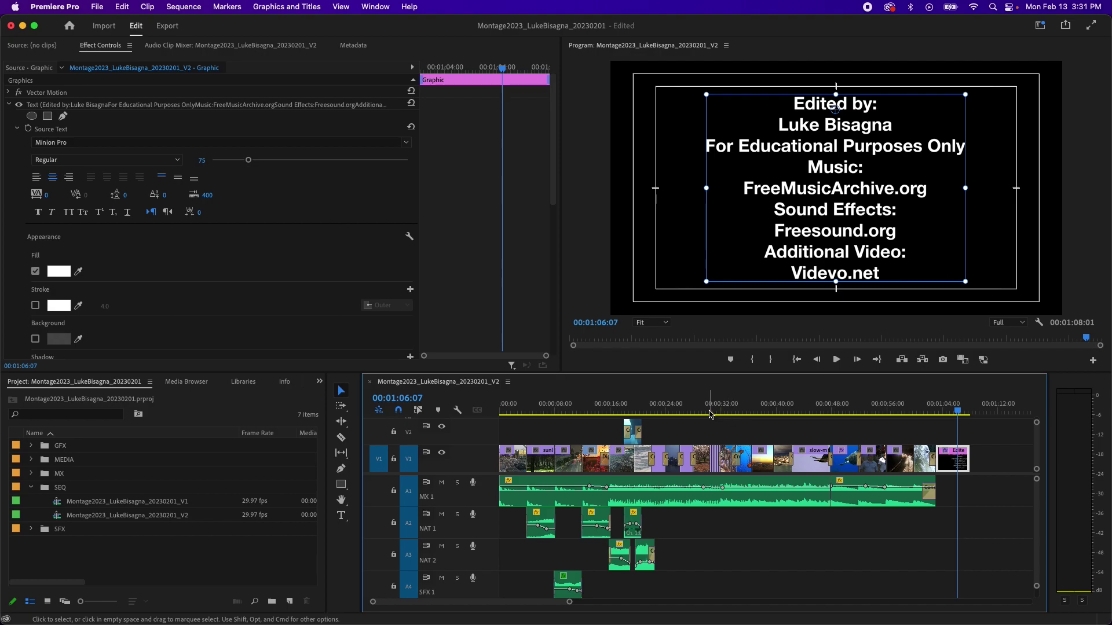
key("Home")
key("space")
left_click(443, 460)
key("space")
key("Home")
left_click(538, 431)
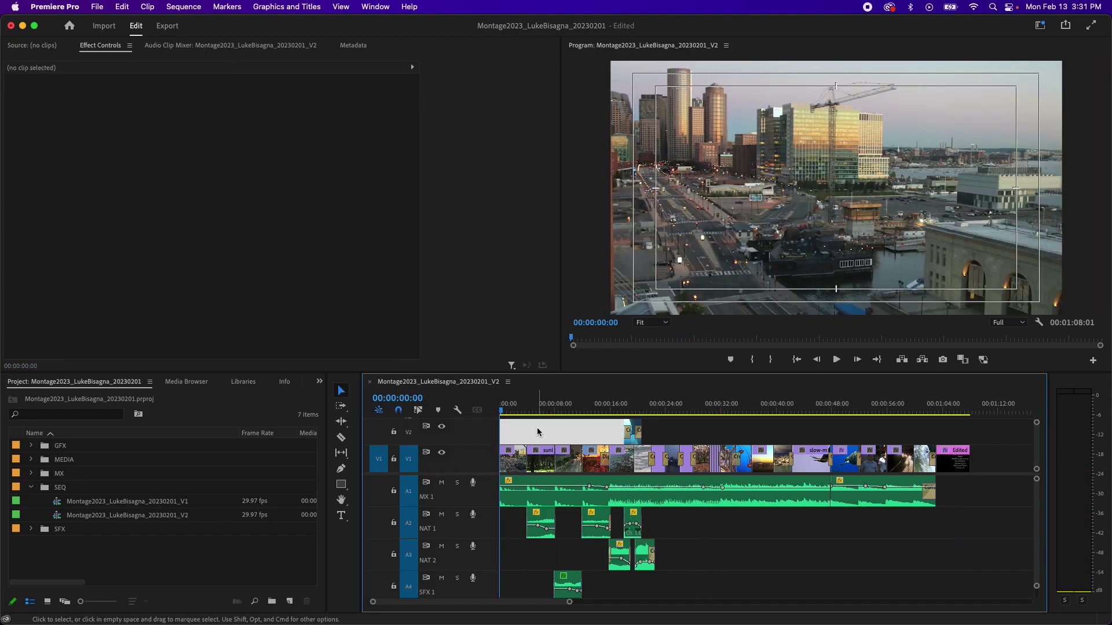
left_click(543, 435)
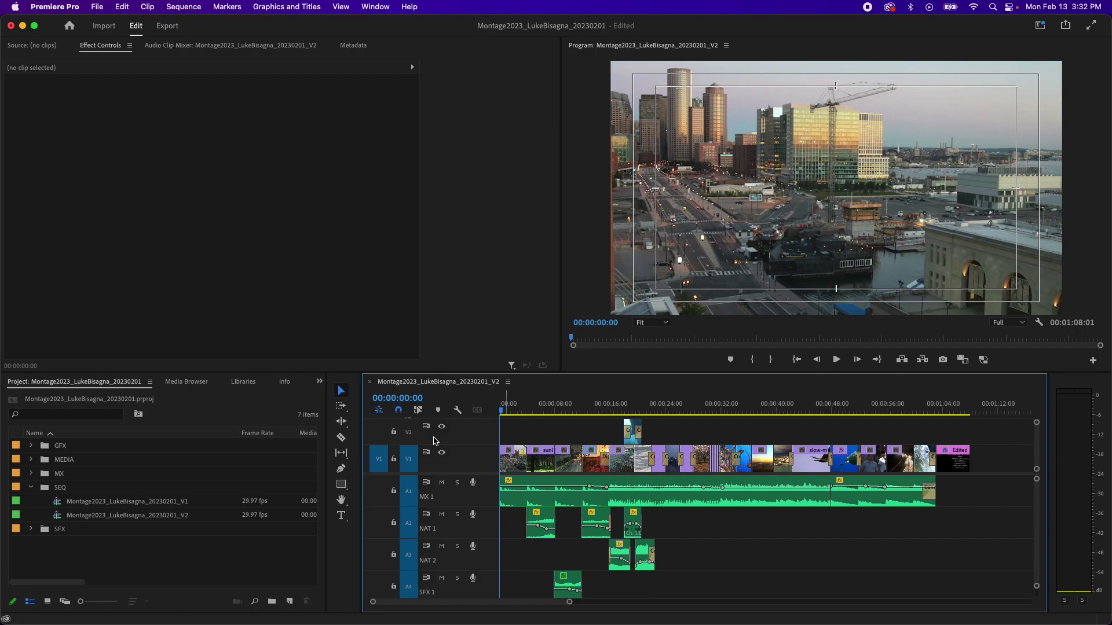
left_click(280, 577)
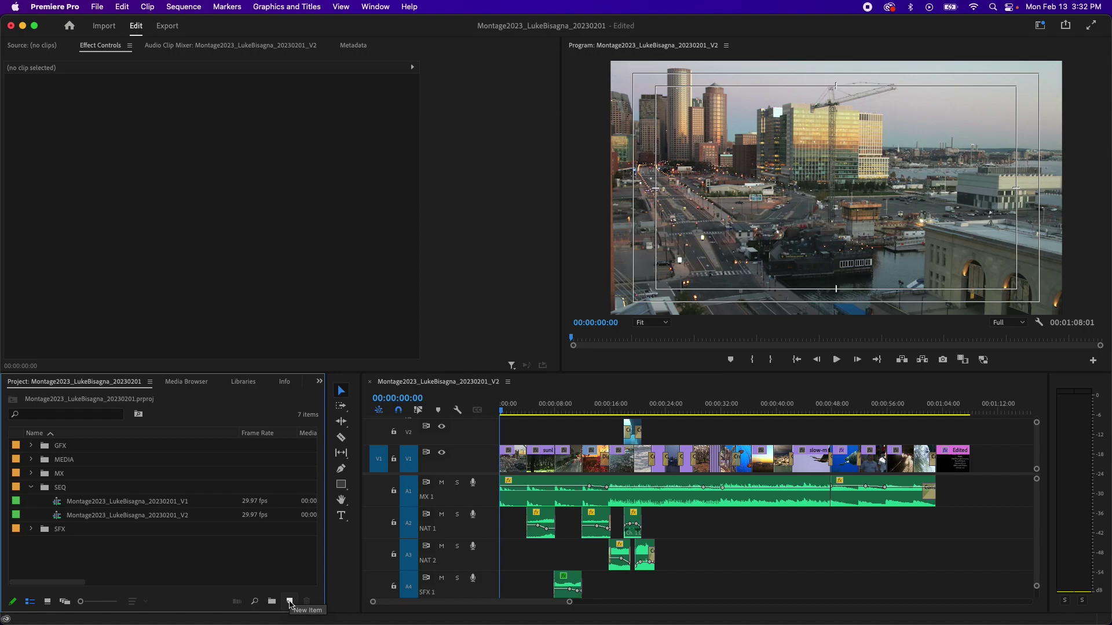
Step: Add a 1920x1080, 29.97 fps Square Pixels Black Video item to the Project panel
left_click(290, 603)
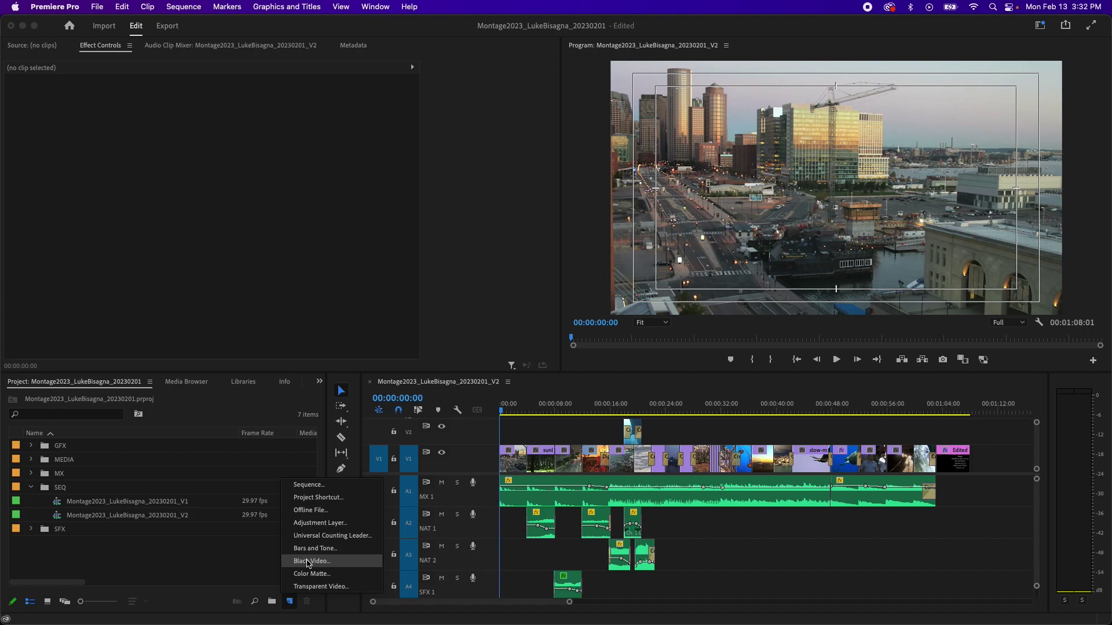
left_click(309, 562)
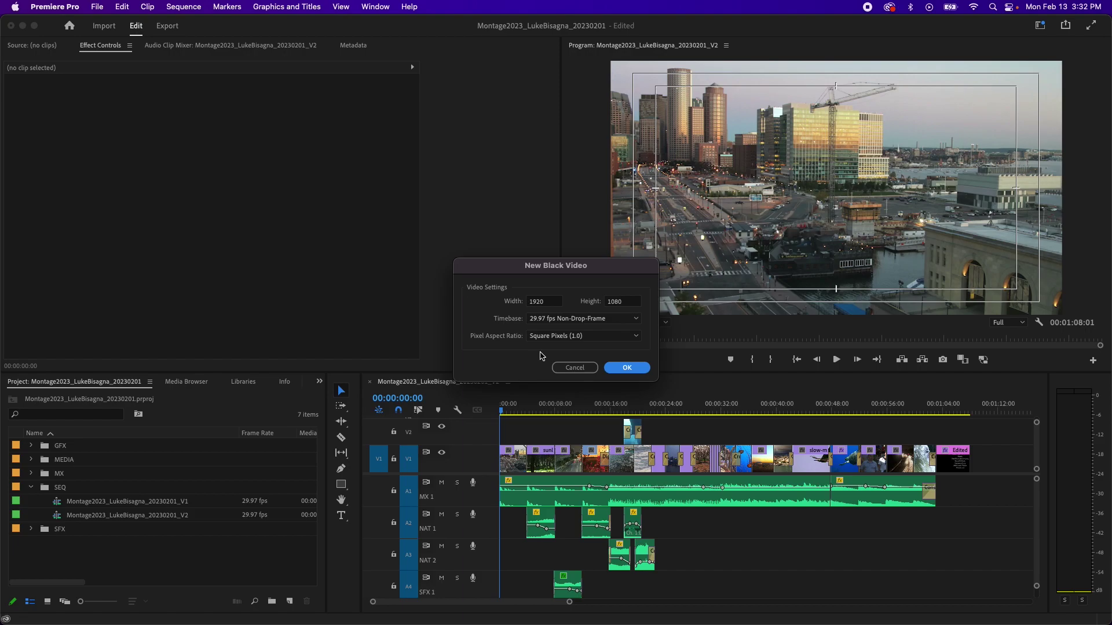
left_click(621, 370)
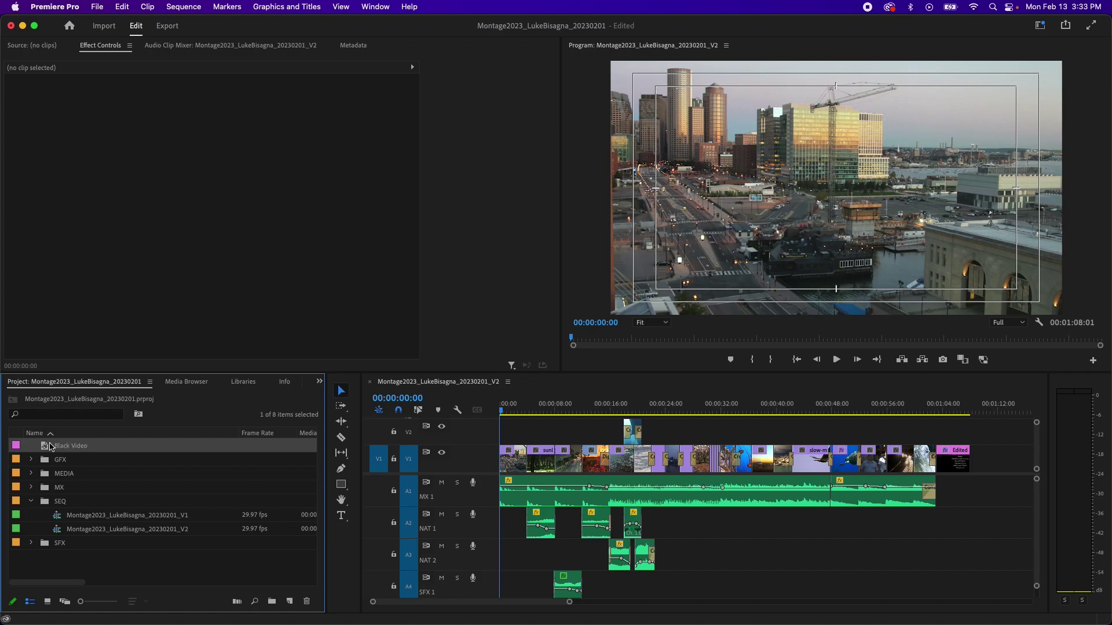
Step: Move the Black Video clip into the MEDIA bin and load it in the Source Monitor
left_click_drag(43, 447, 49, 476)
left_click(31, 459)
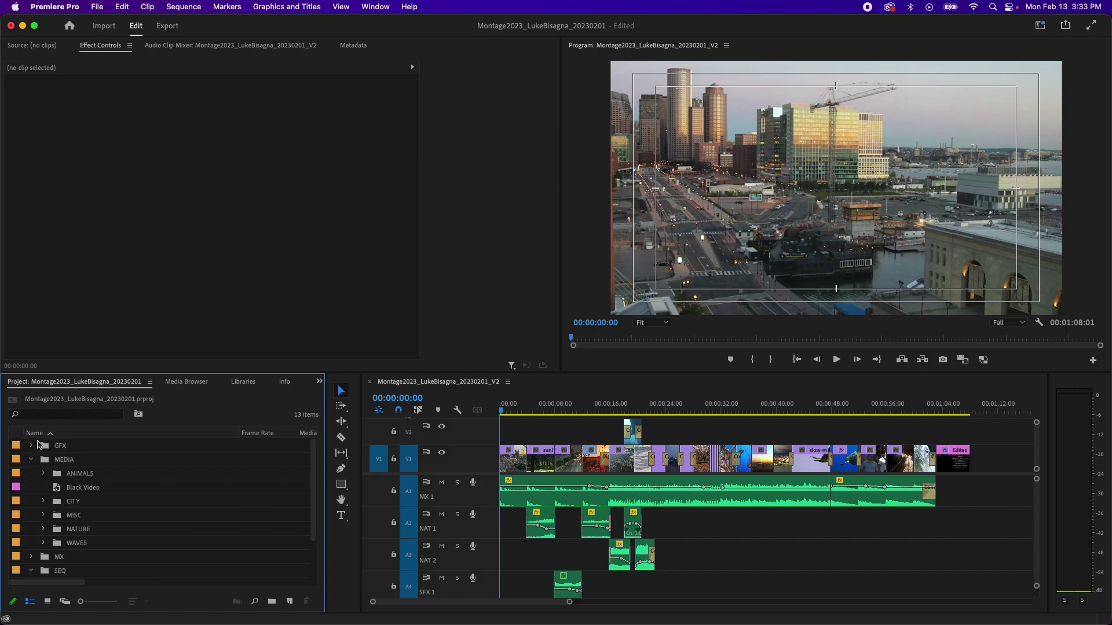
double_click(69, 490)
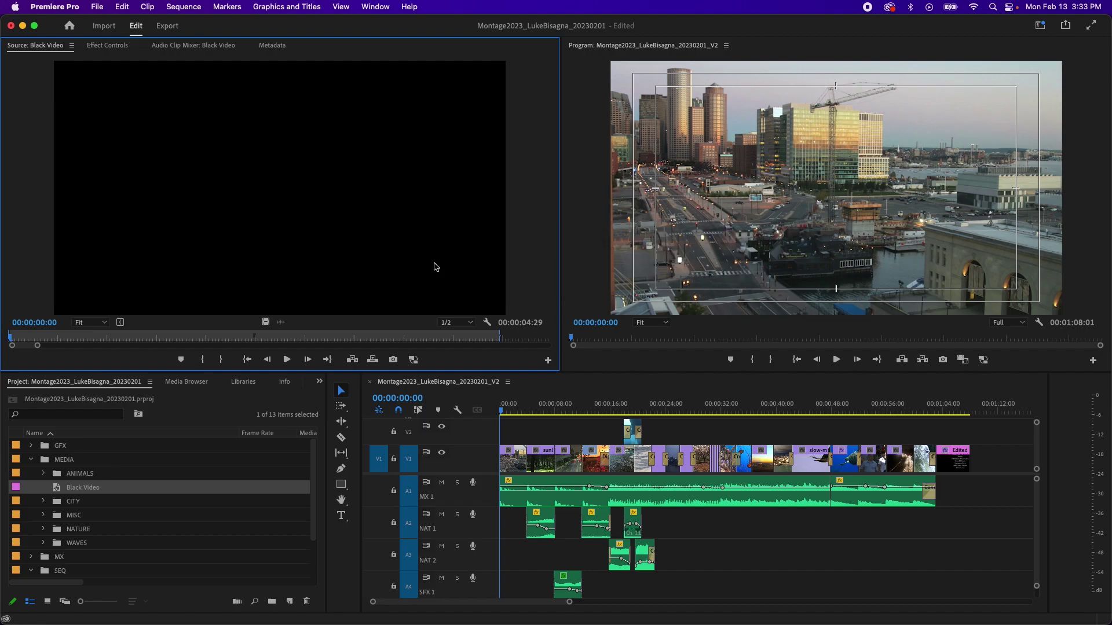
key("alt+o")
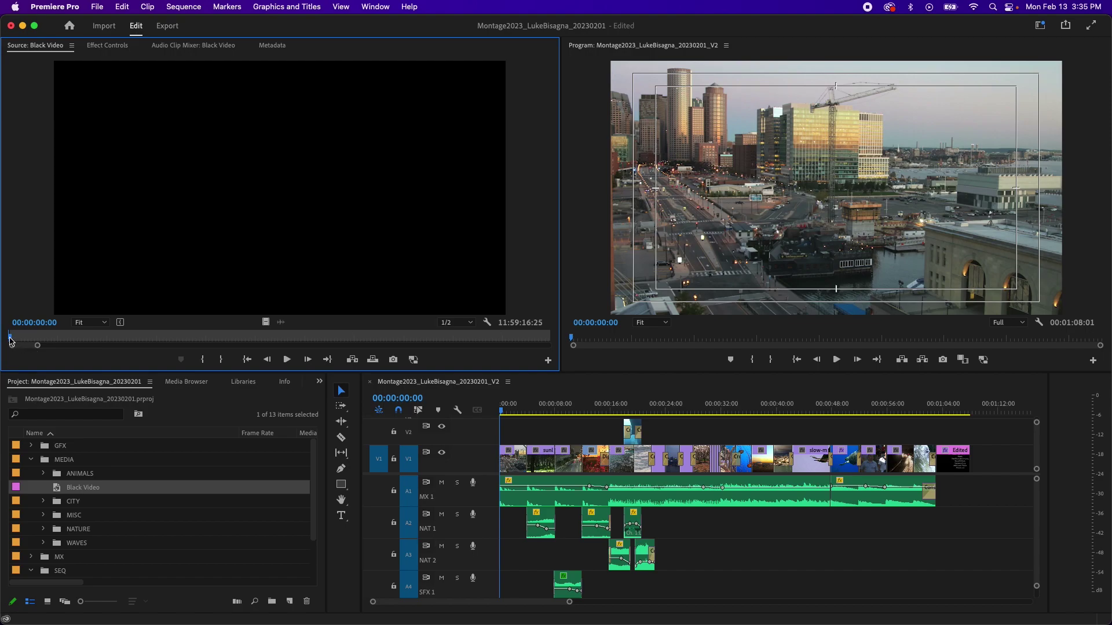
left_click_drag(12, 339, 105, 341)
key("Left")
key("Home")
key("Right")
left_click_drag(13, 339, 9, 339)
left_click_drag(12, 340, 105, 342)
key("o")
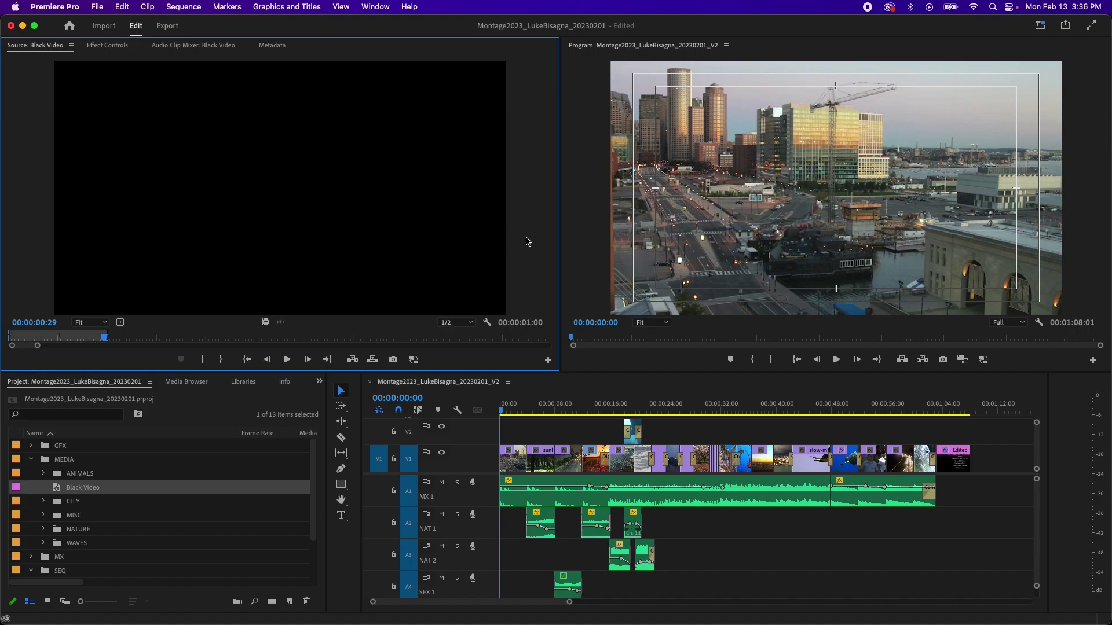
left_click(852, 191)
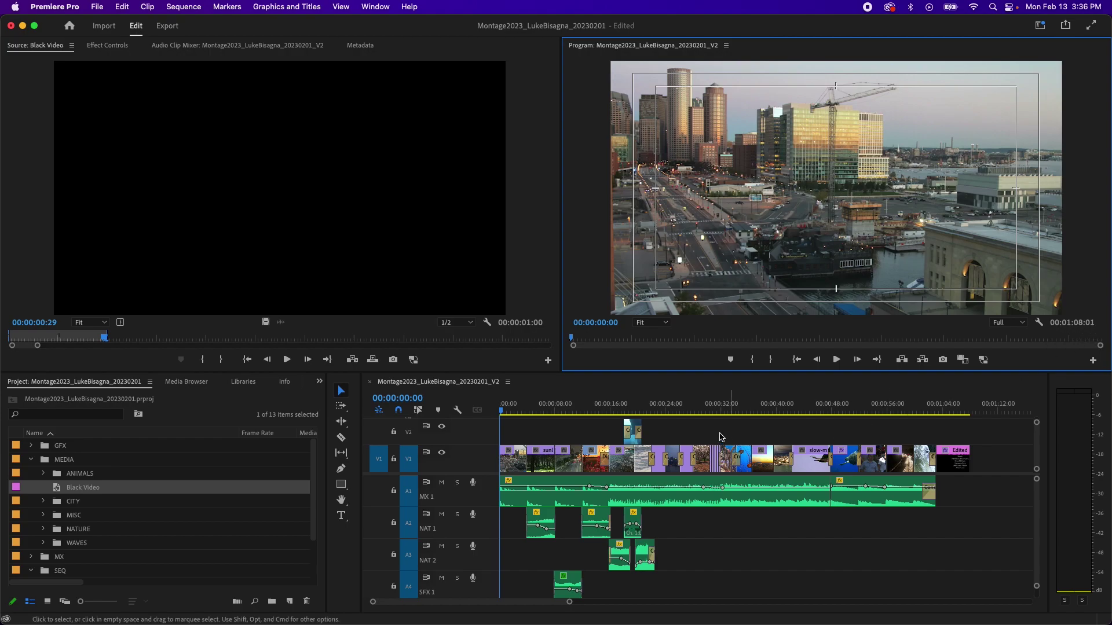
mouse_move(686, 409)
left_mouse_down()
mouse_move(663, 408)
mouse_move(675, 411)
left_mouse_up()
key("i")
left_click(744, 408)
key("o")
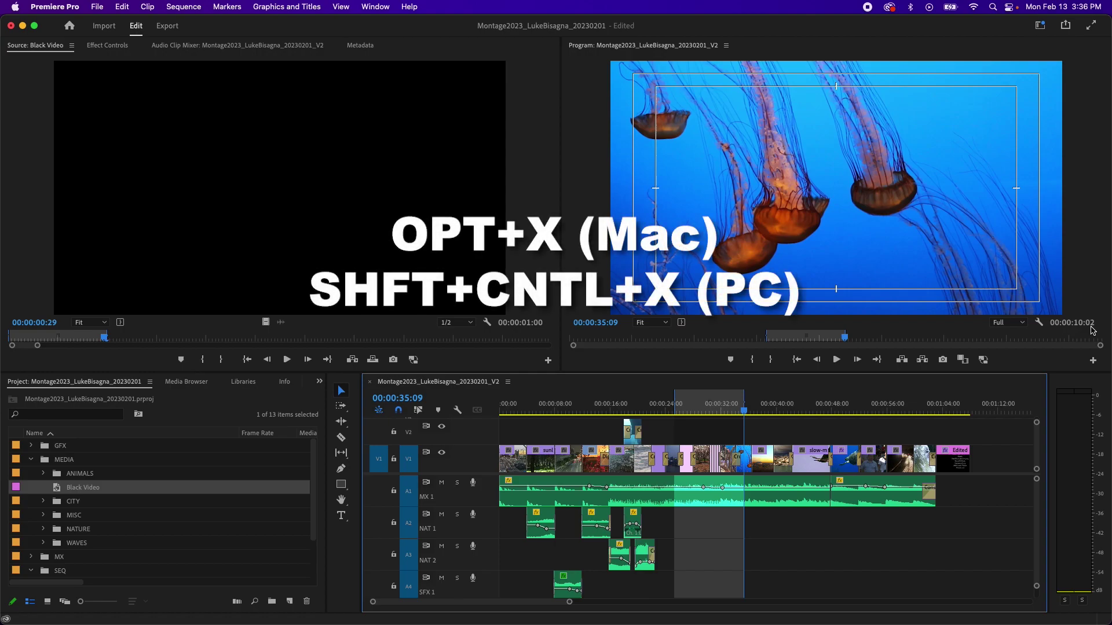
key("alt+x")
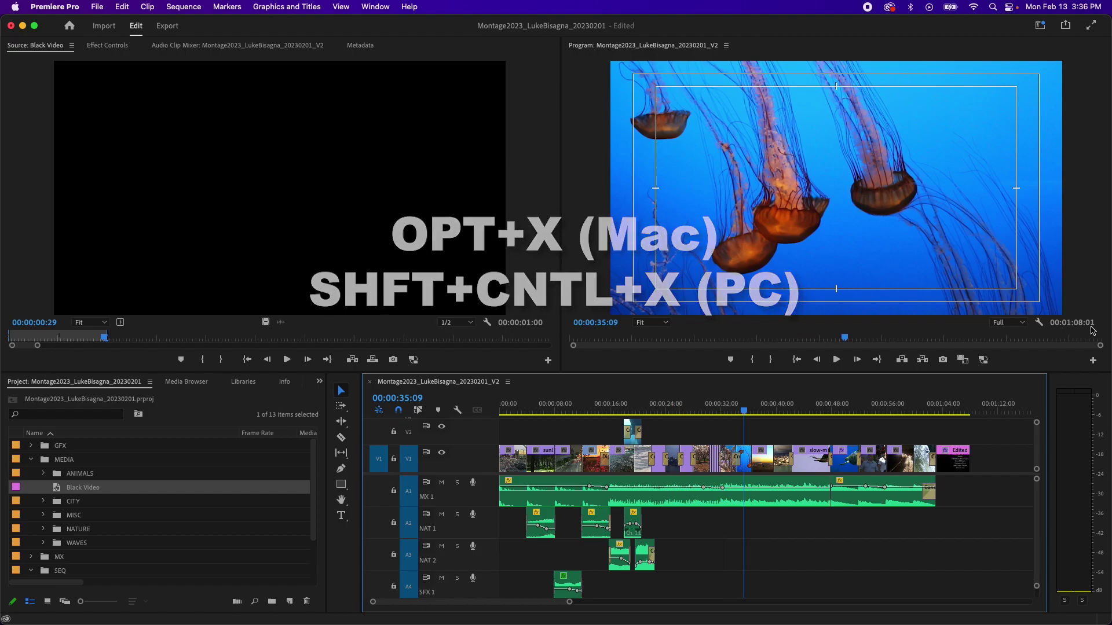
key("Home")
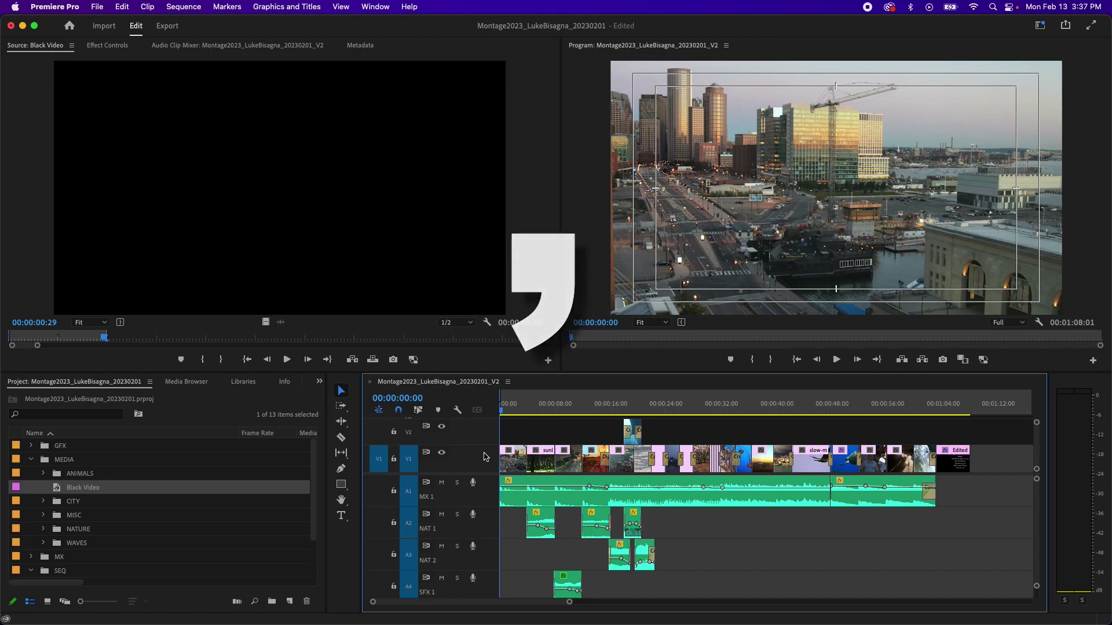
Step: Insert the 1-second Black Video at the sequence start and zoom in on the opening seconds
key("comma")
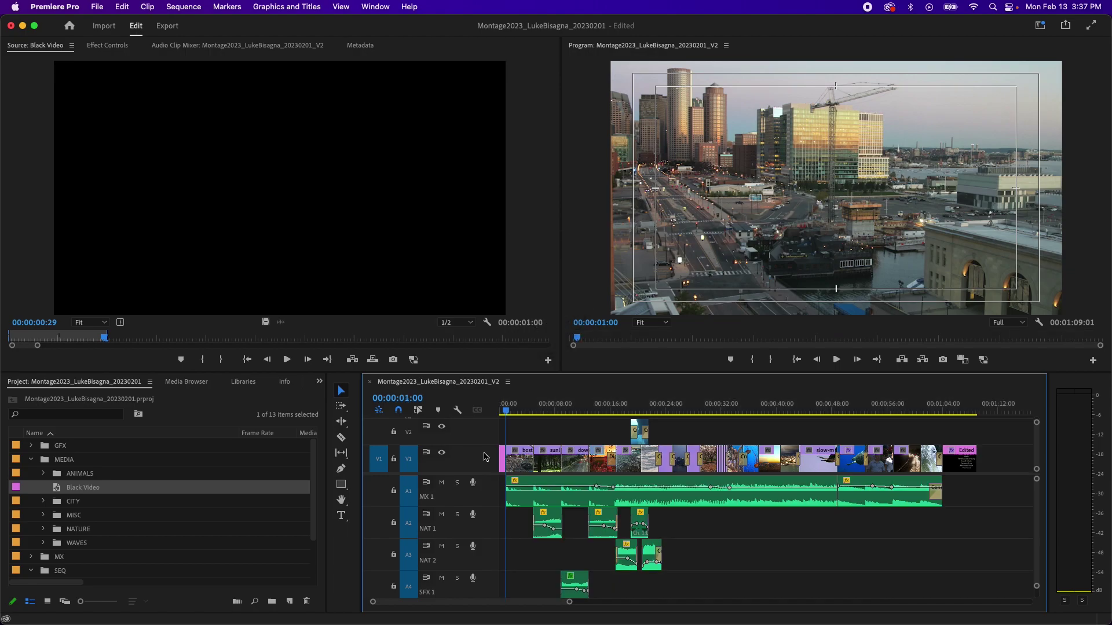
key("equal")
key("equal")
key("equal")
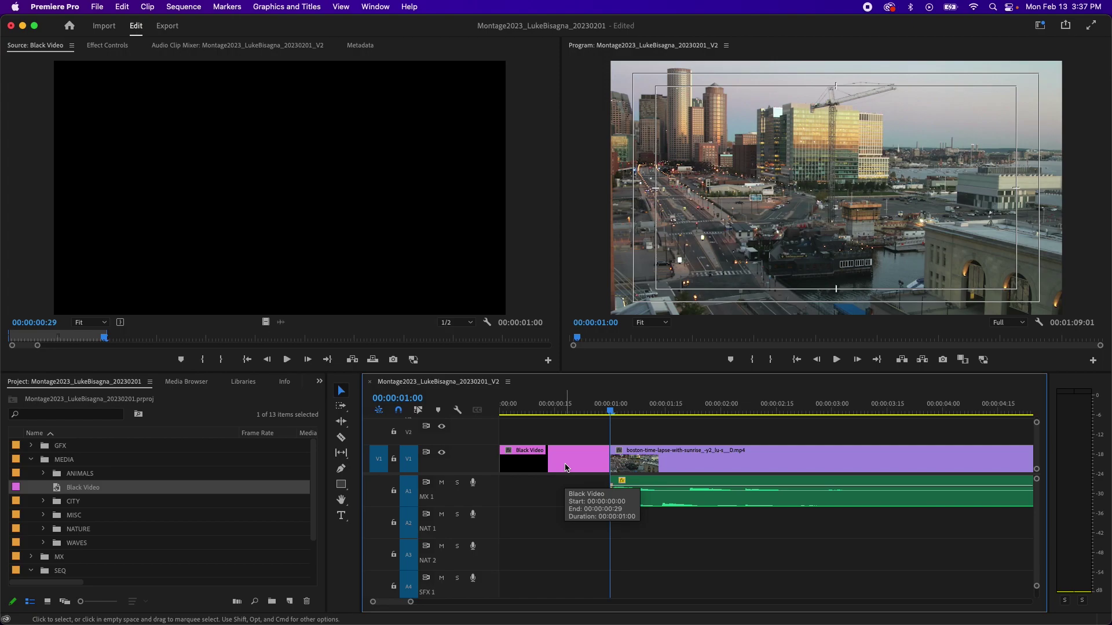
left_click(567, 462)
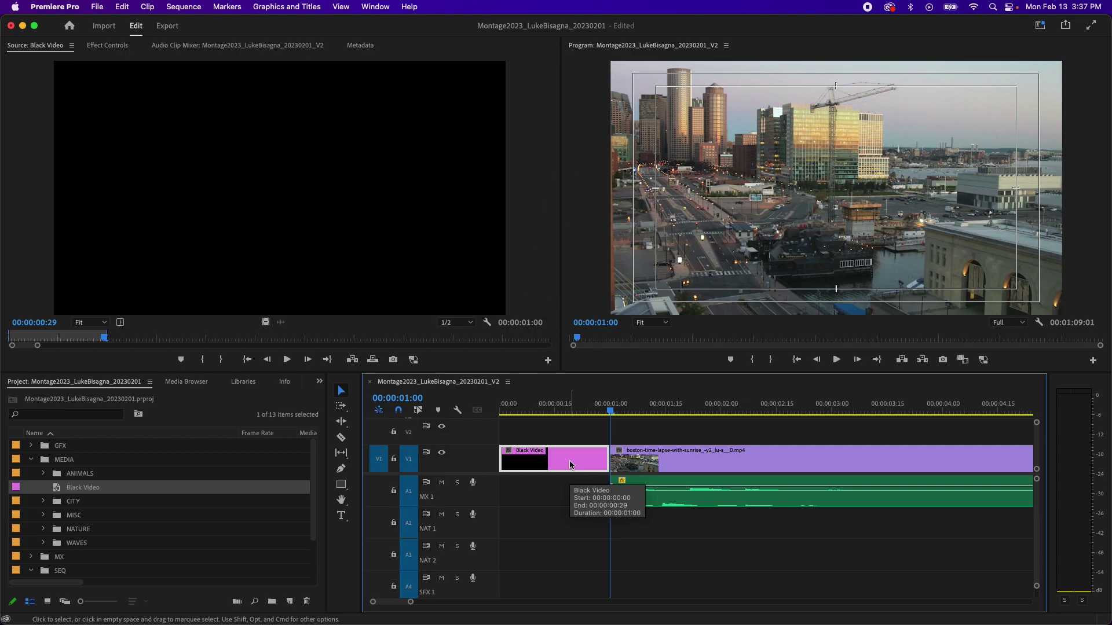
key("x")
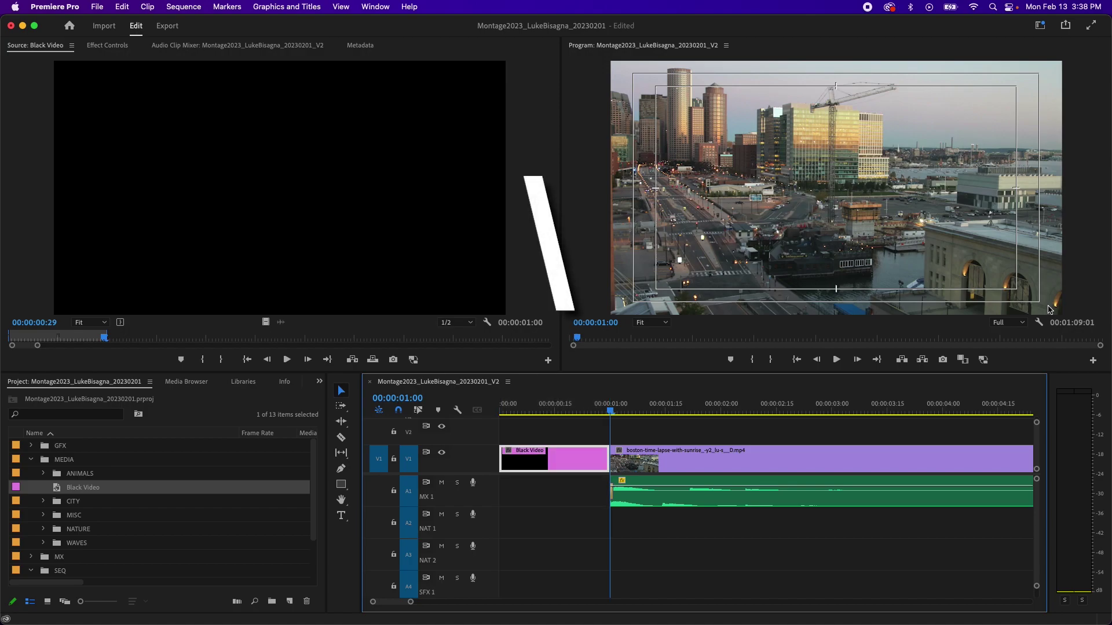
key("backslash")
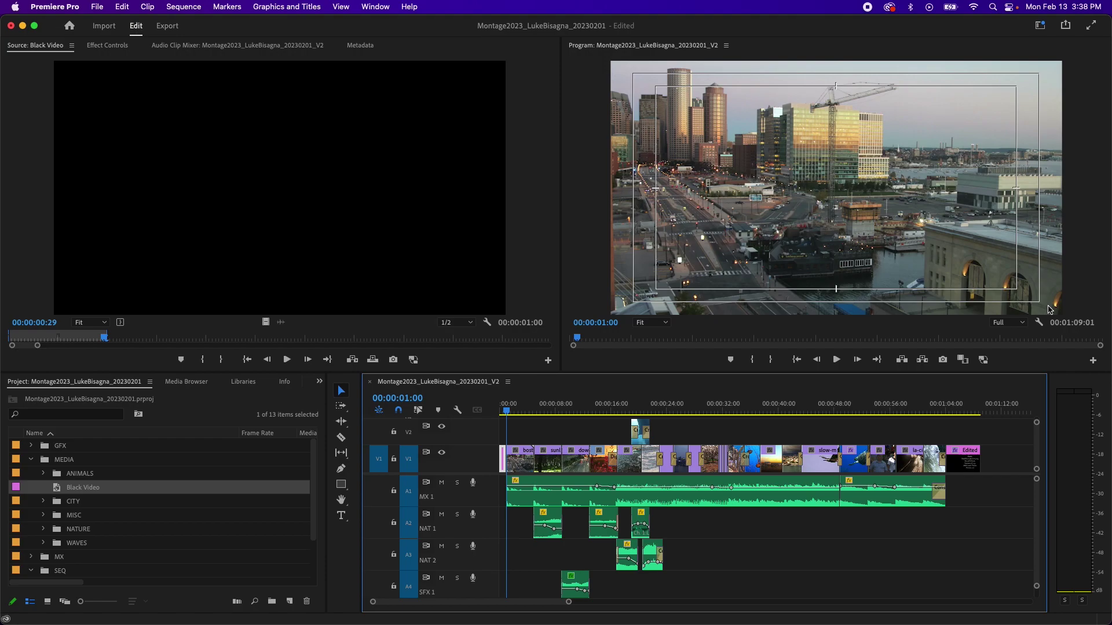
Step: Set an In point at the sequence end and insert one second of Black Video there
key("End")
key("i")
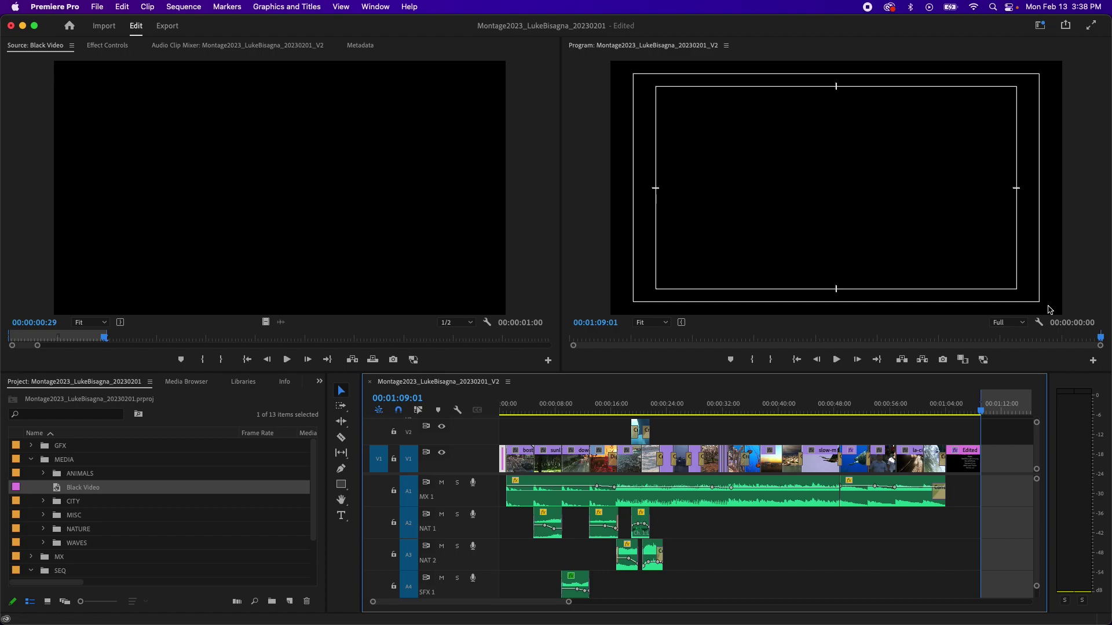
key(".")
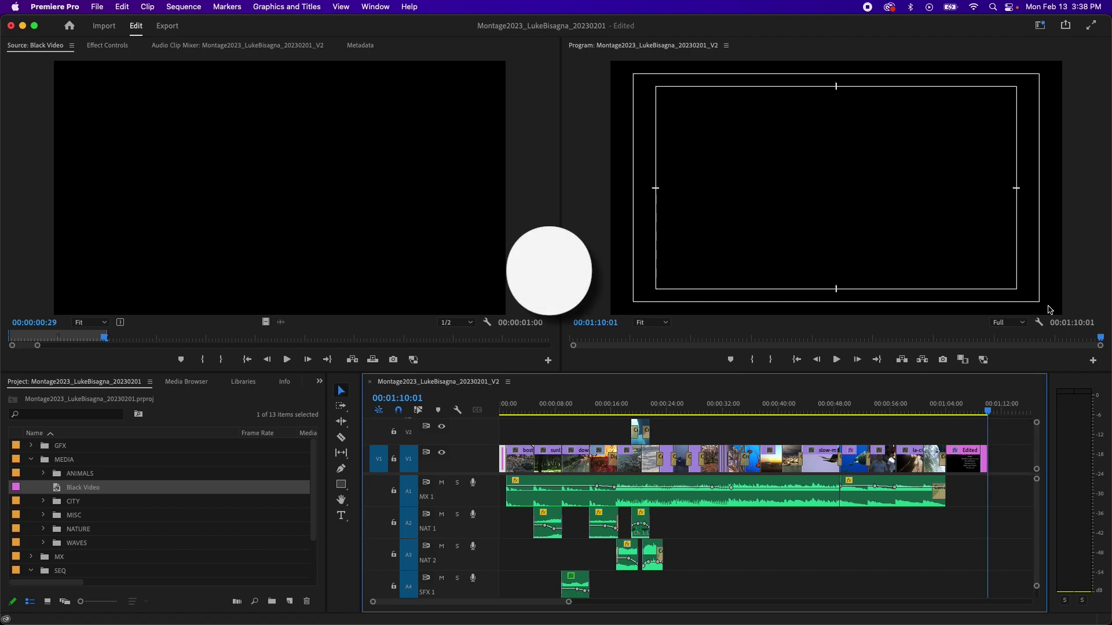
Step: Check the ending black clip with a marked range, clear it, and fit the whole sequence in view
key("=")
key("=")
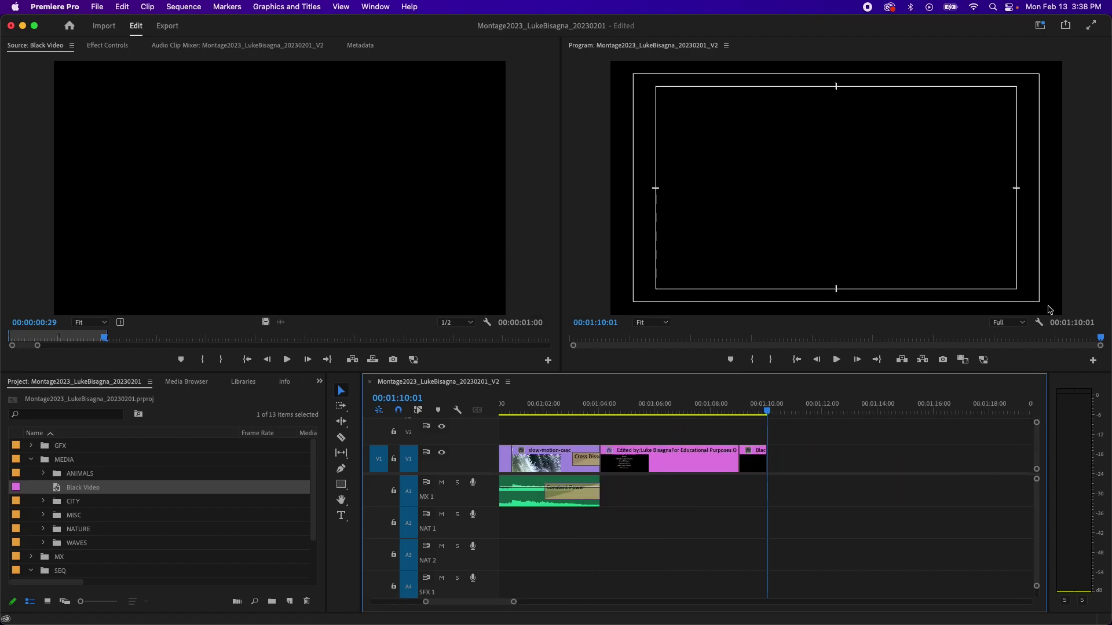
left_click(755, 460)
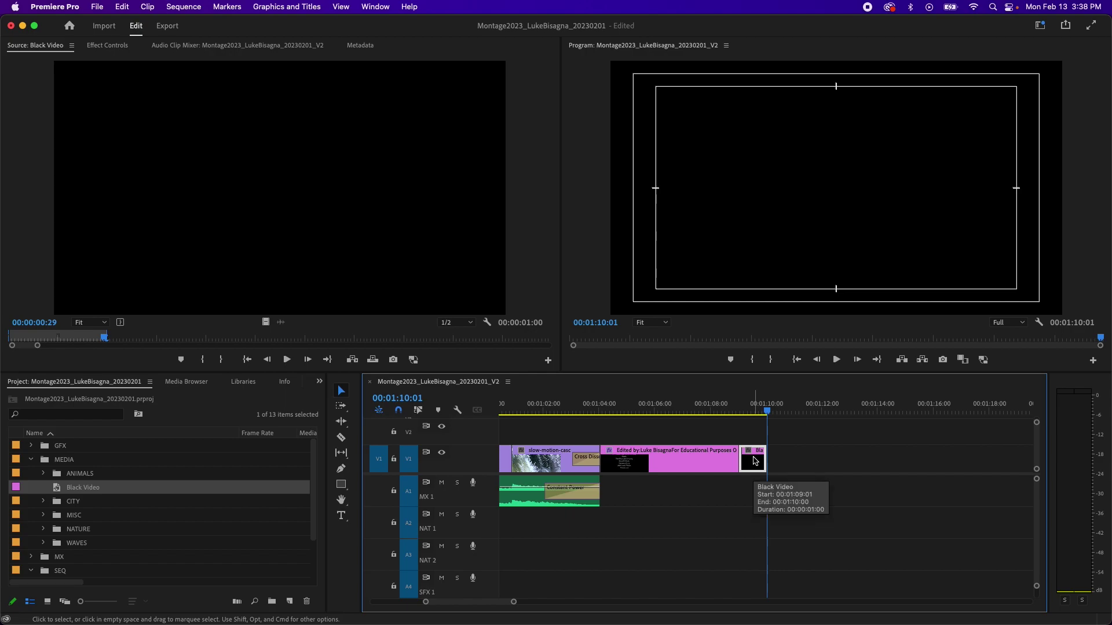
key("x")
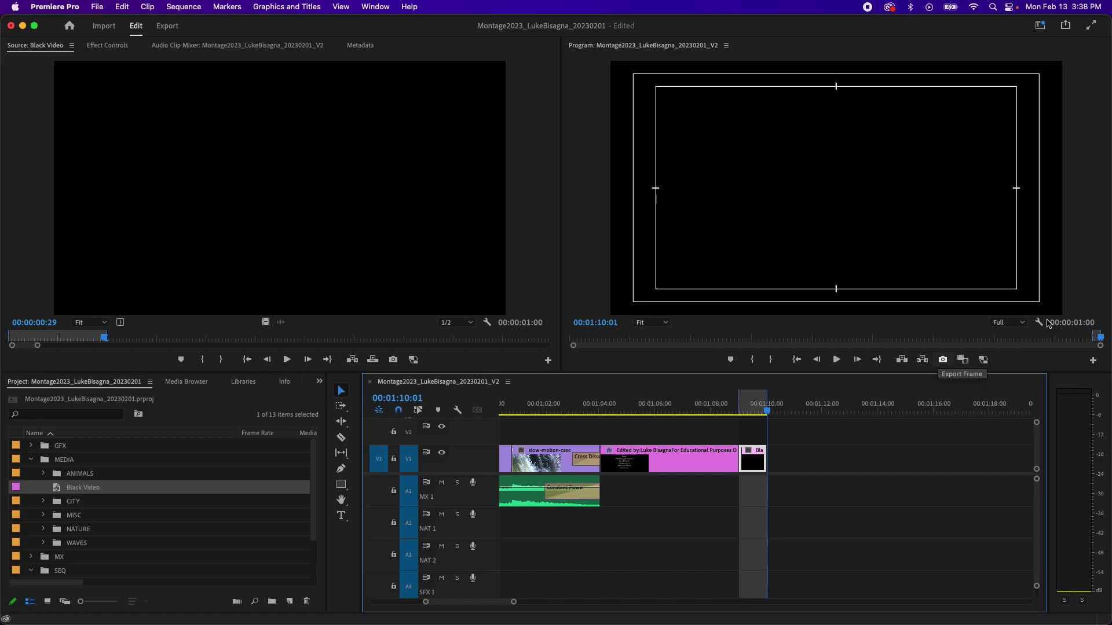
key("alt+x")
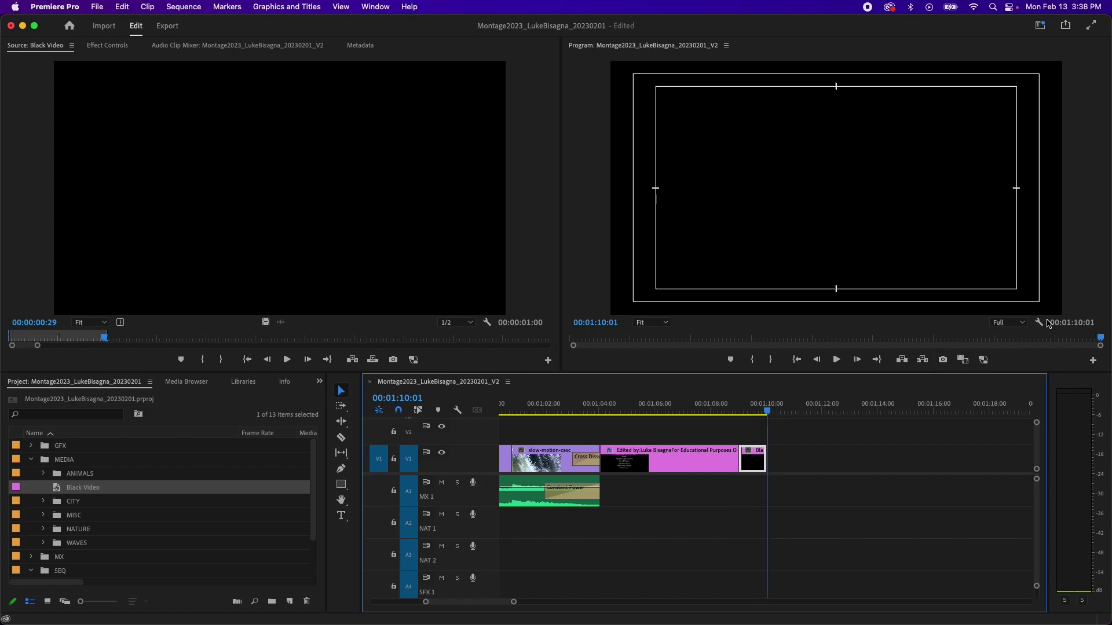
key("Home")
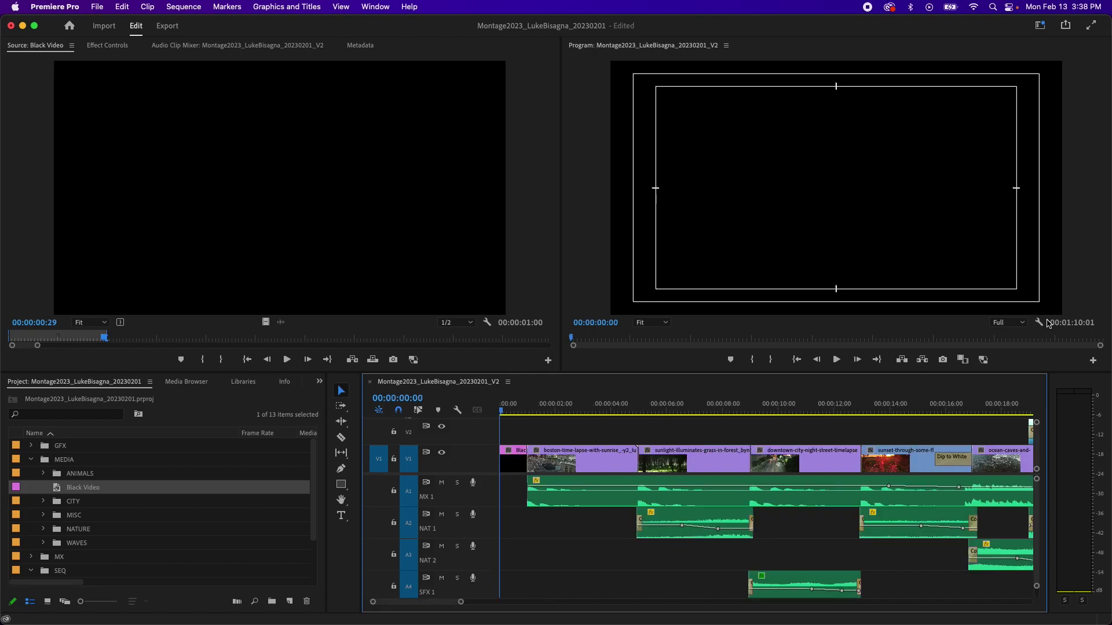
key("backslash")
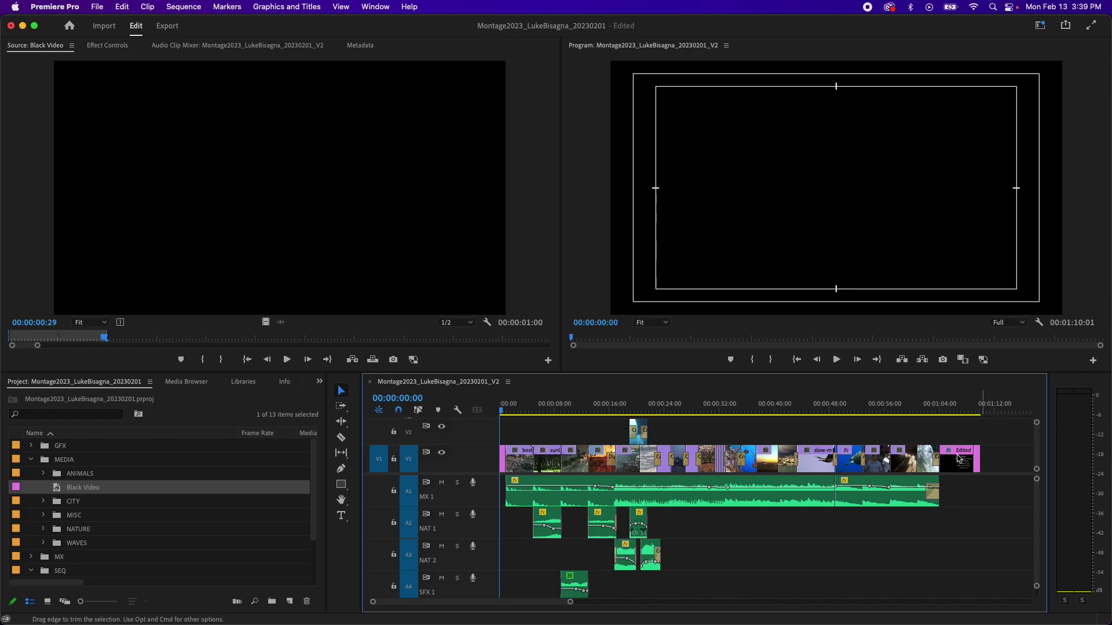
Step: Open the Export page for the montage sequence with Cmd+M
left_click(641, 391)
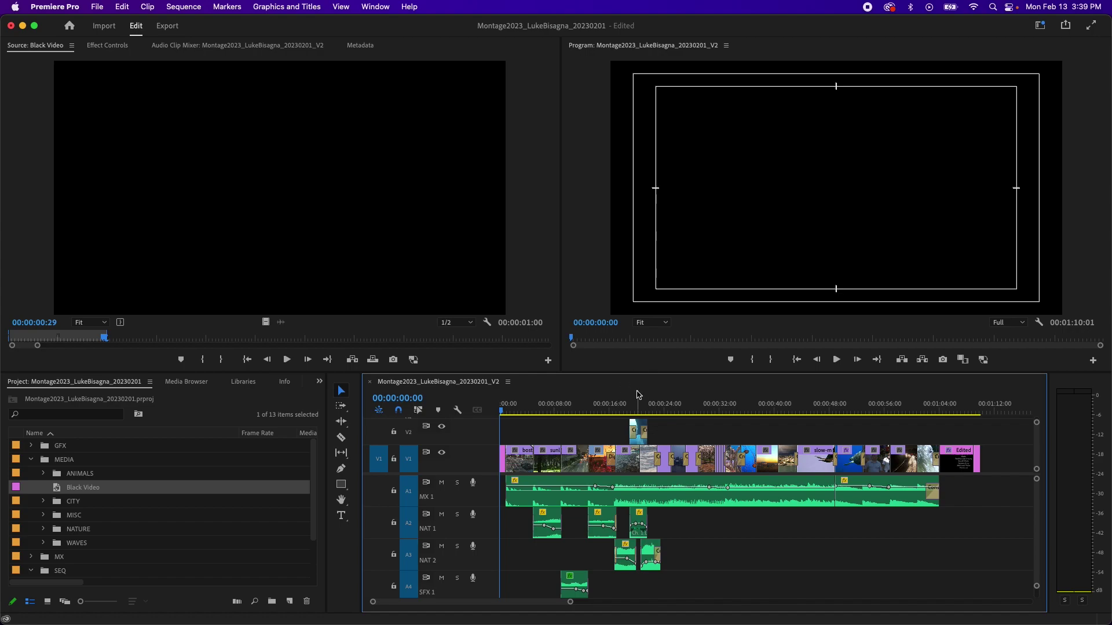
left_click(97, 7)
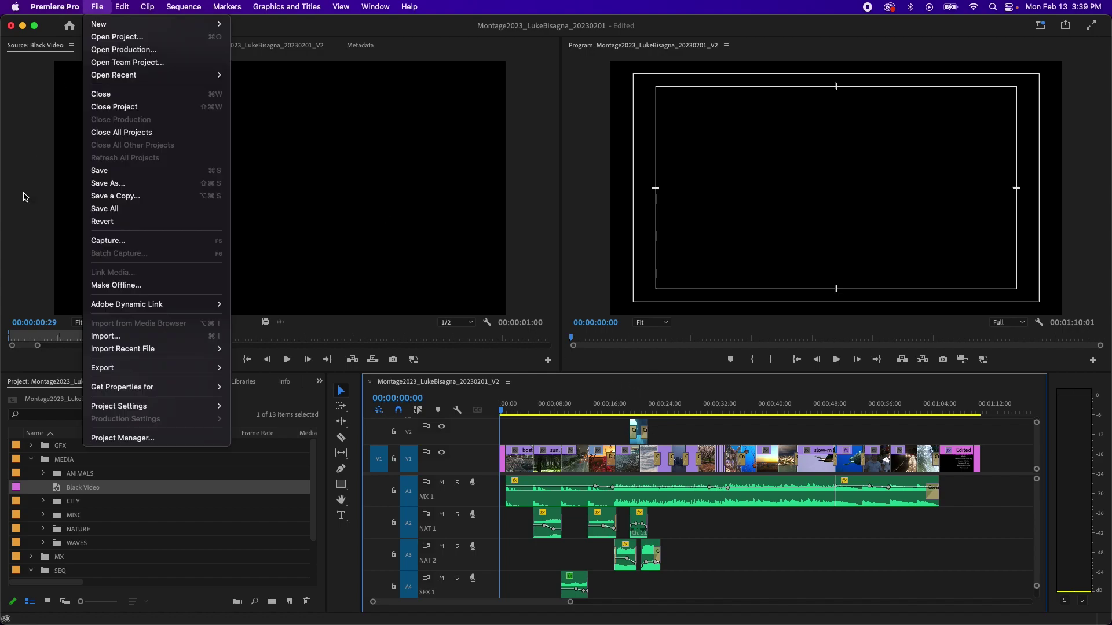
mouse_move(146, 370)
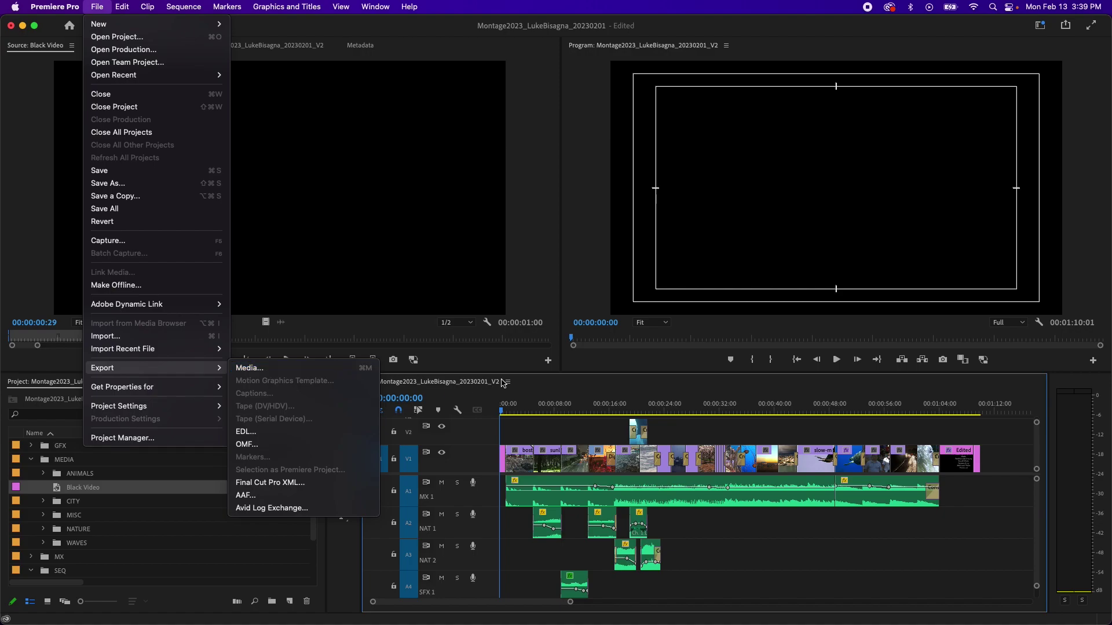
left_click(554, 385)
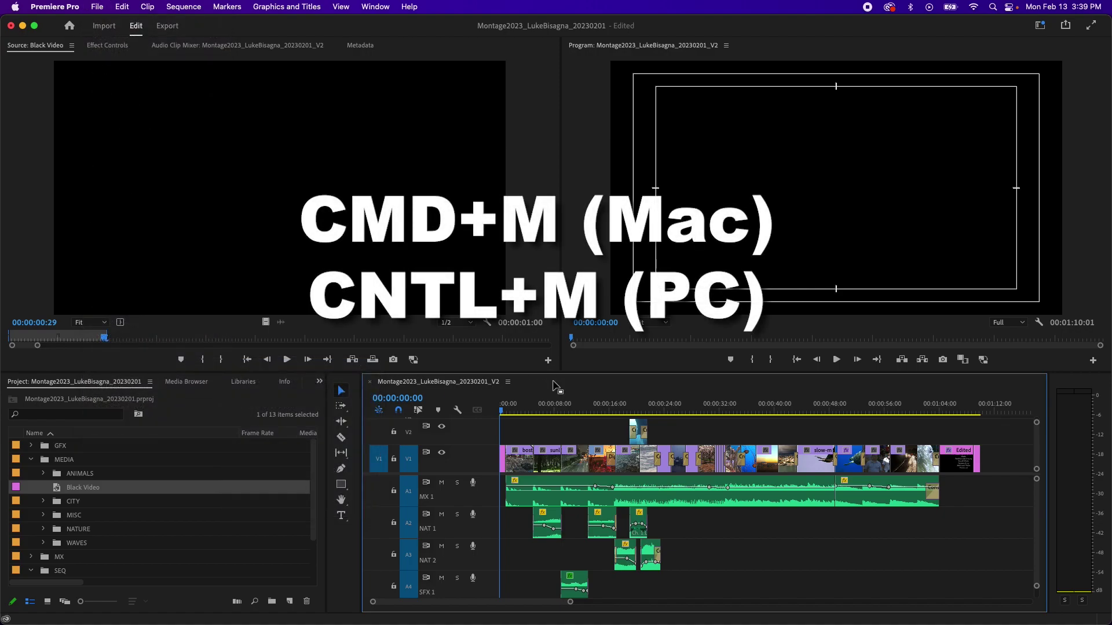
key("super+m")
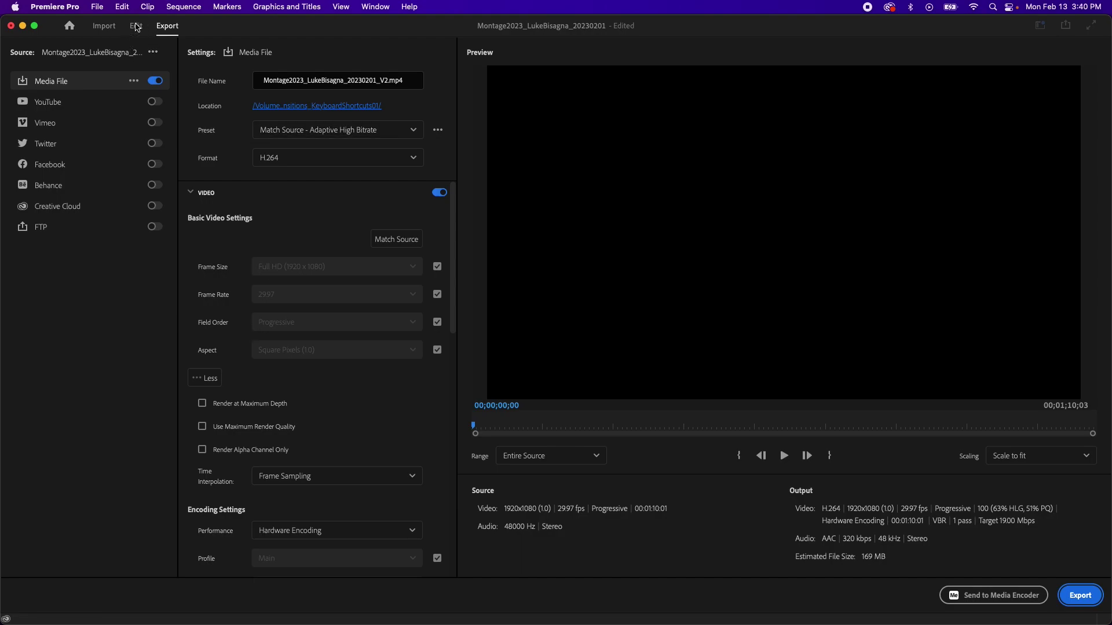
left_click(136, 27)
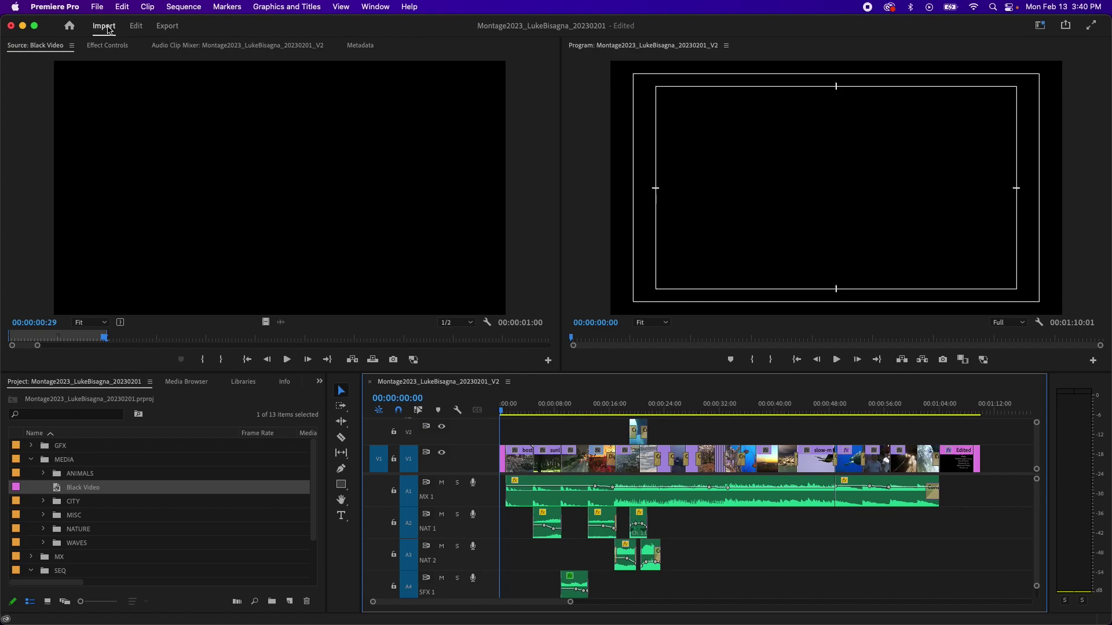
left_click(113, 30)
left_click(165, 29)
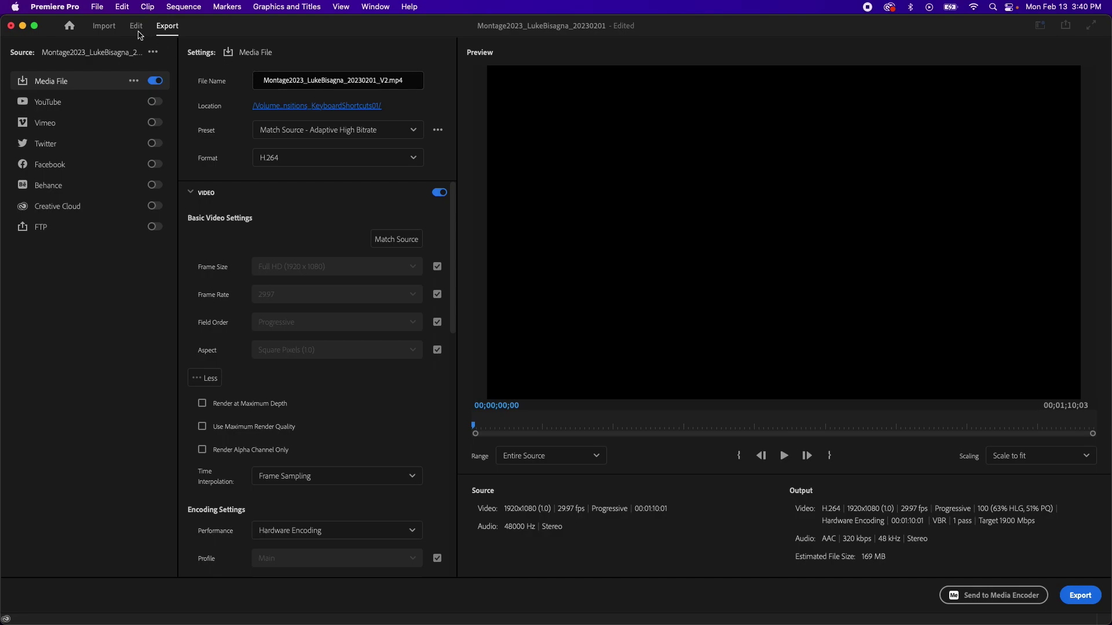
left_click(136, 26)
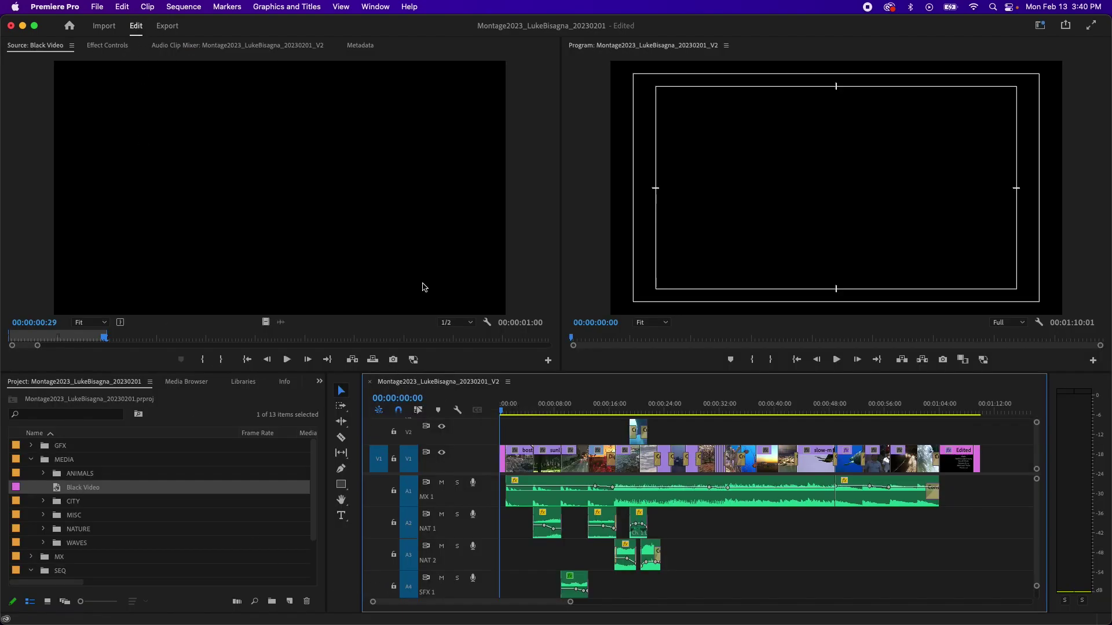
left_click(166, 26)
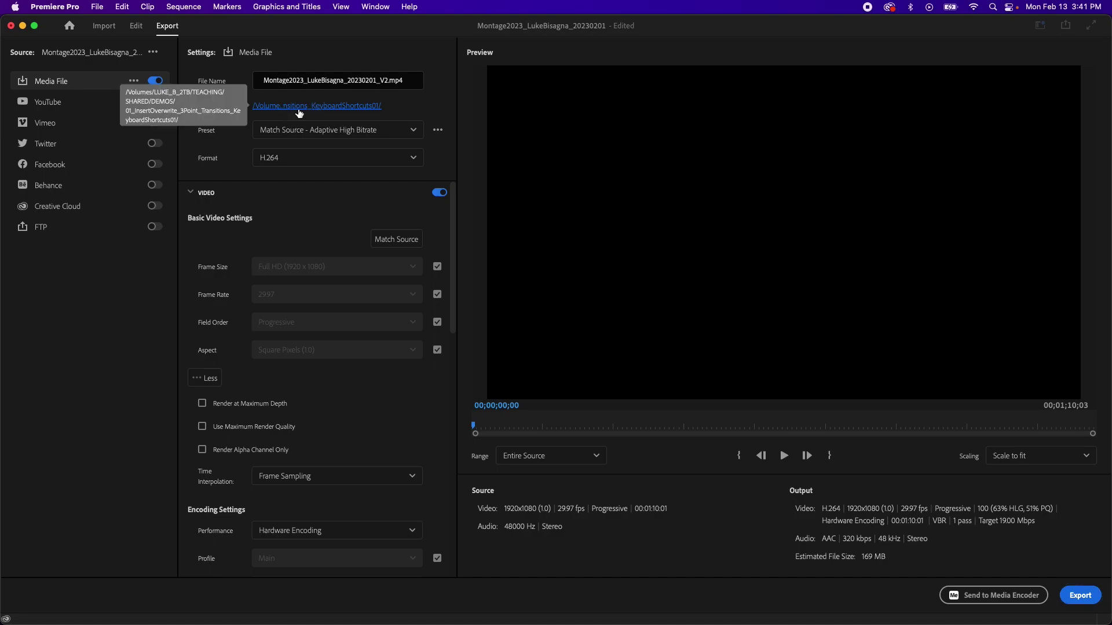
Step: Set the export location to the MONTAGE_2023 OUTPUTS folder on the Desktop
left_click(300, 112)
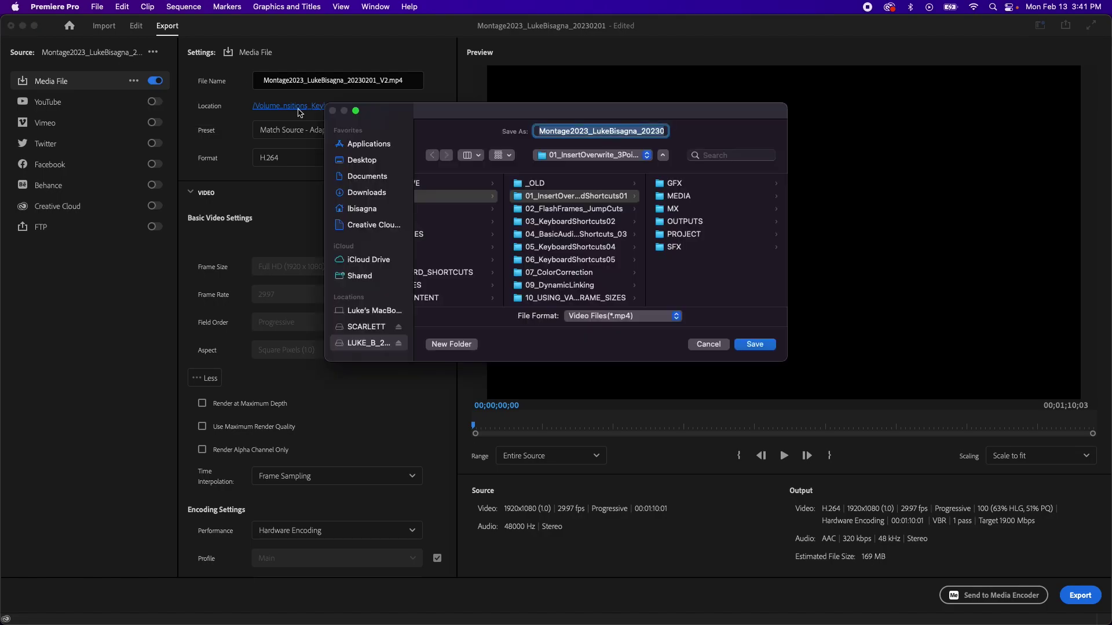
left_click(356, 162)
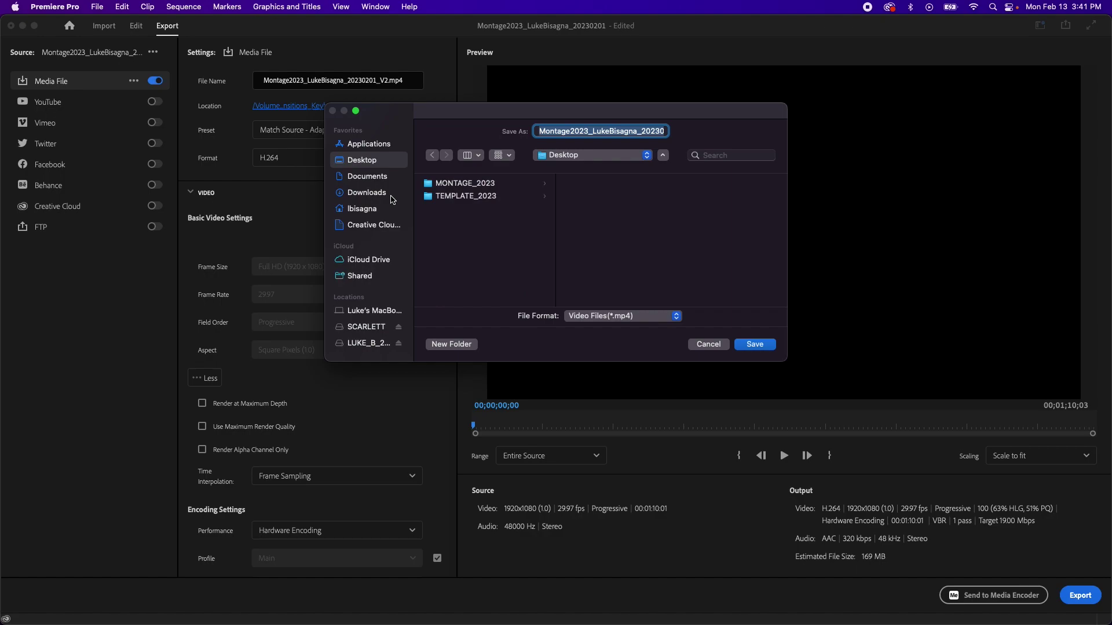
left_click(443, 187)
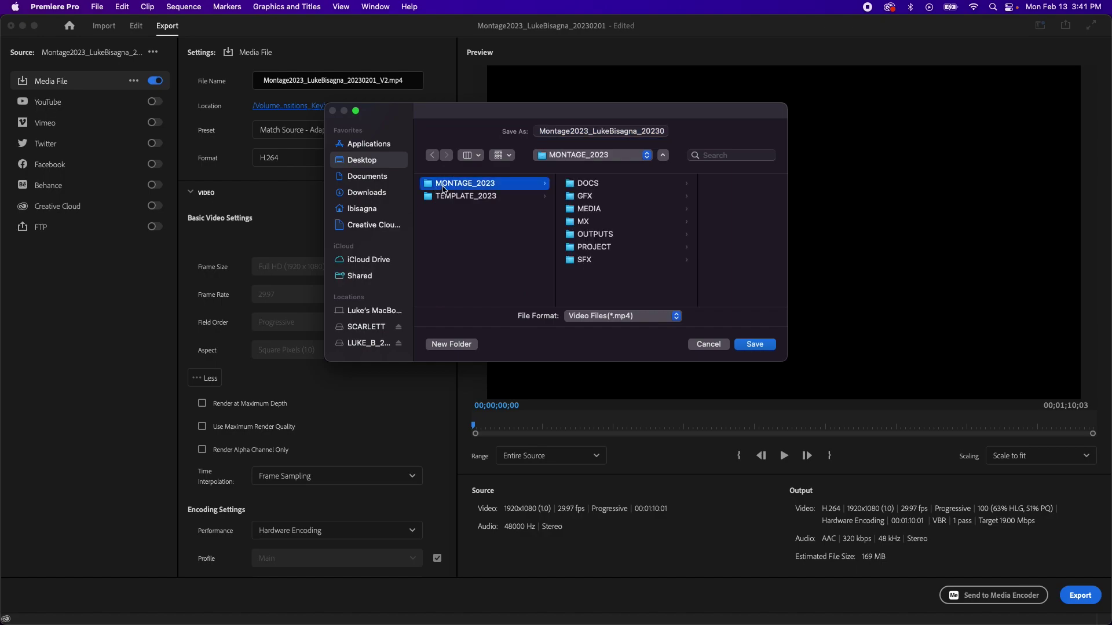
left_click(570, 235)
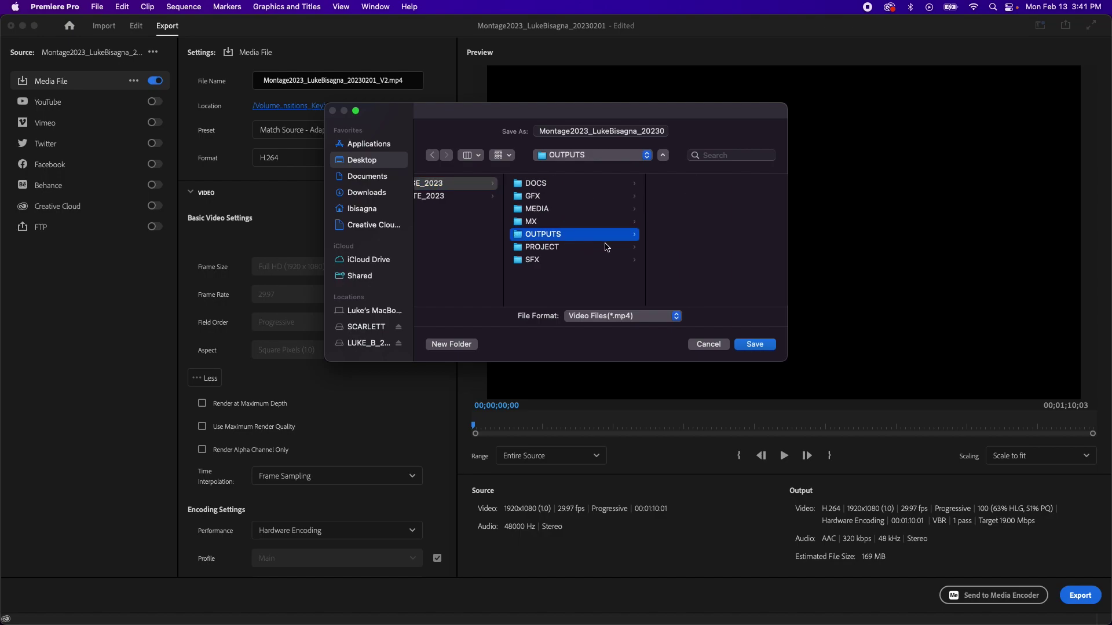
left_click(760, 346)
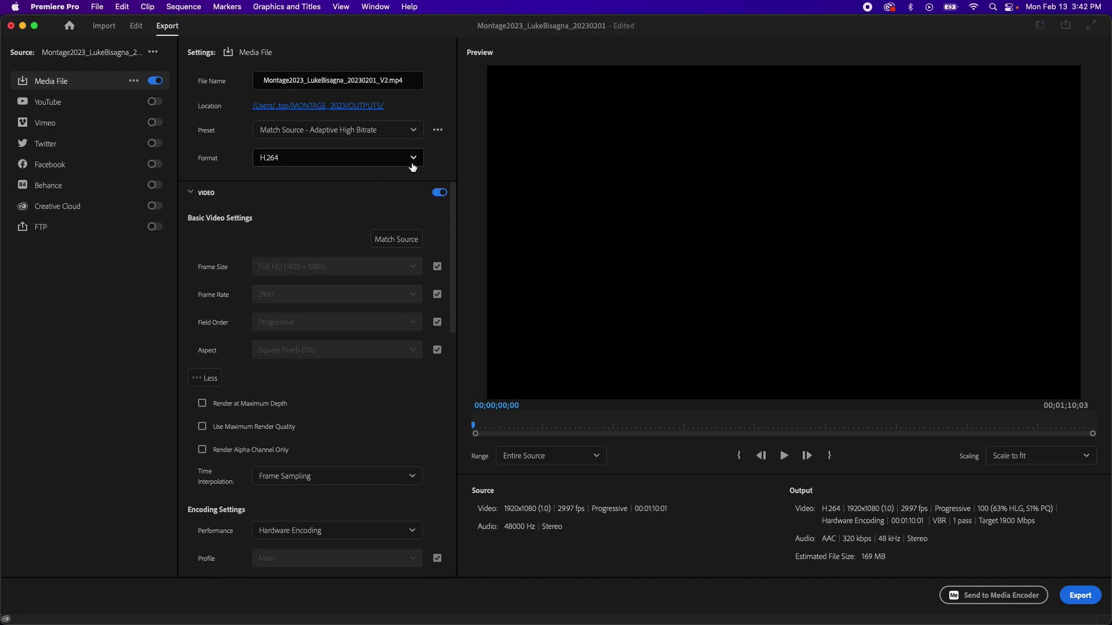
left_click(413, 158)
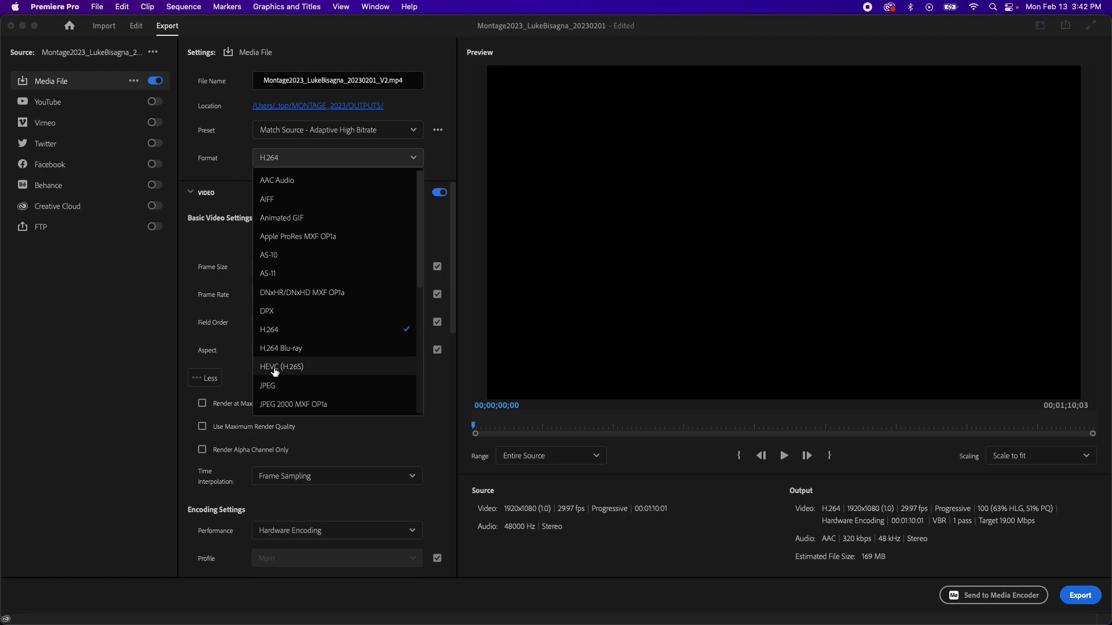
left_click(283, 333)
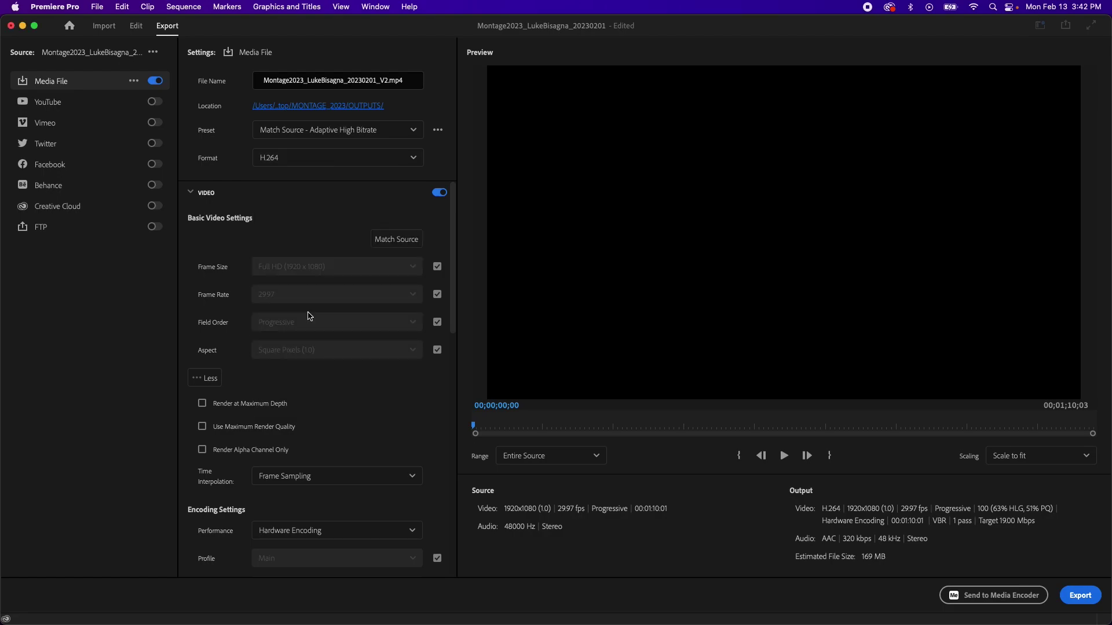
left_click(188, 194)
left_click(189, 193)
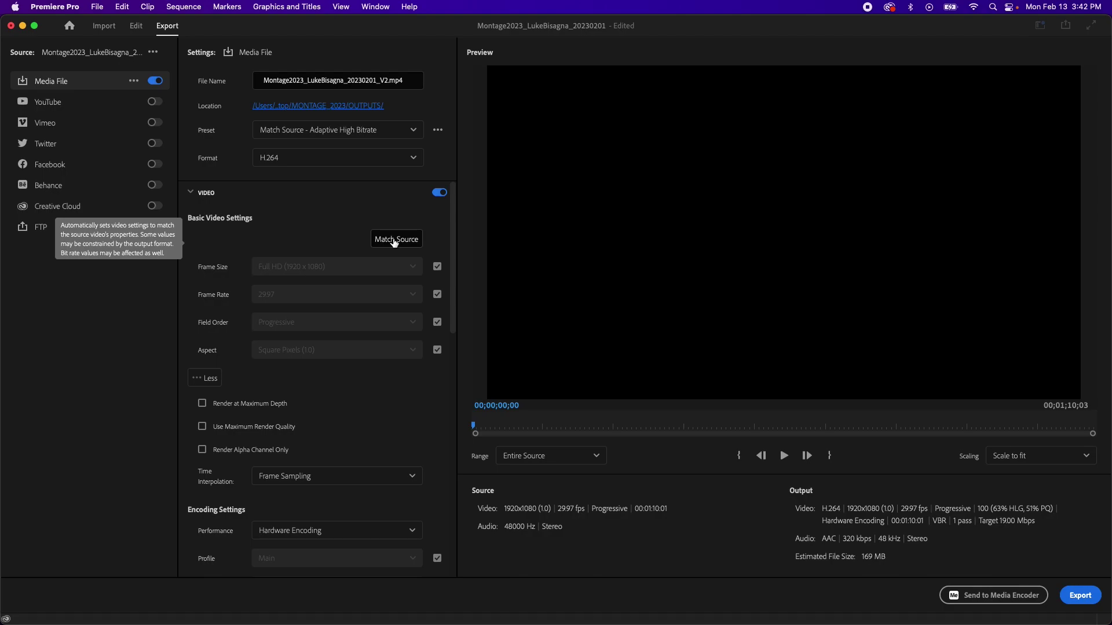
Step: Apply Match Source to the video settings, keeping frame rate matched to source at 29.97 fps
left_click(394, 240)
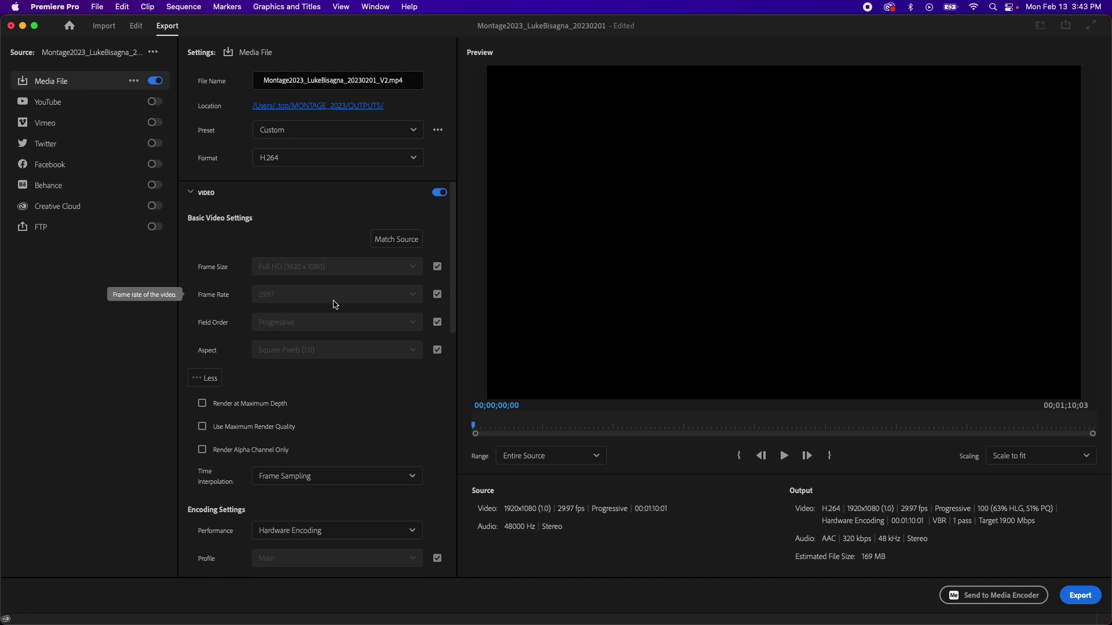
left_click(438, 295)
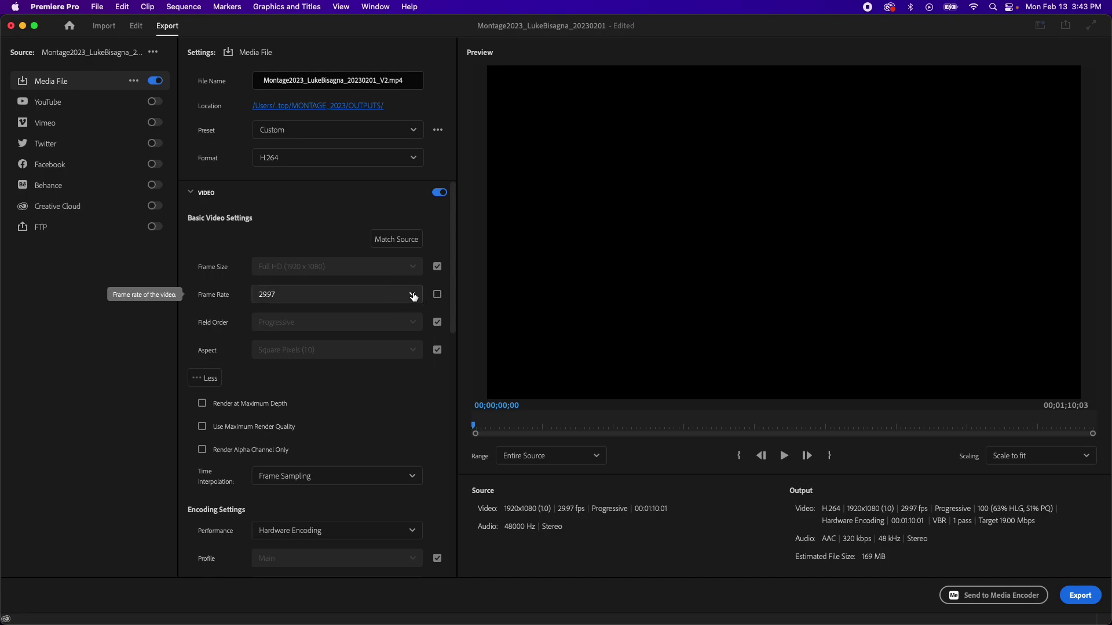
left_click(392, 293)
scroll(324, 393, "up", 1)
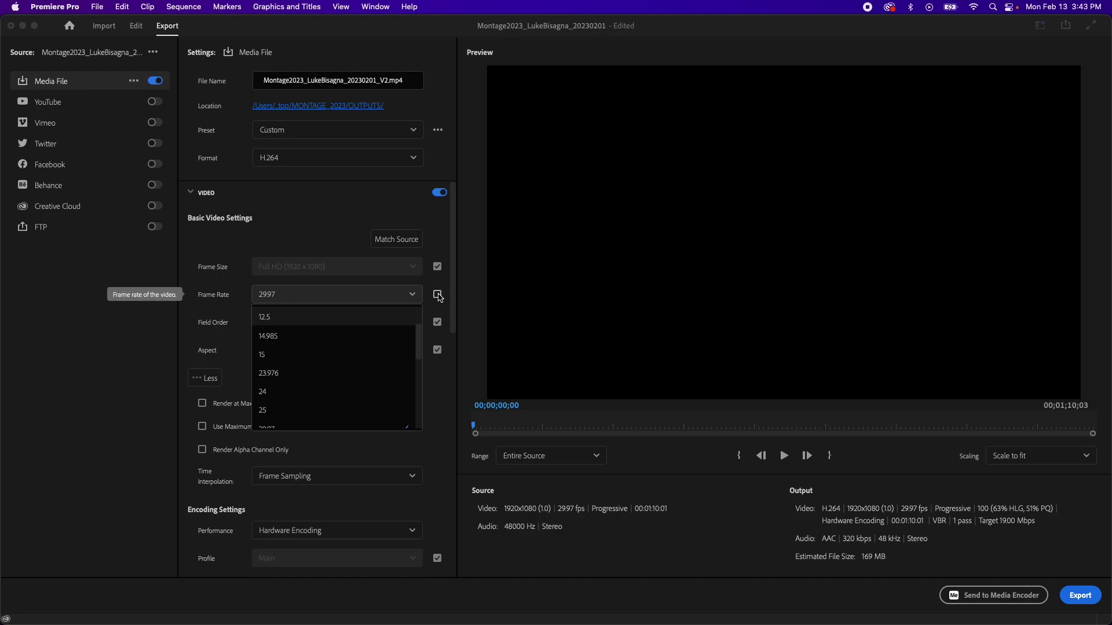
left_click(439, 296)
left_click(438, 301)
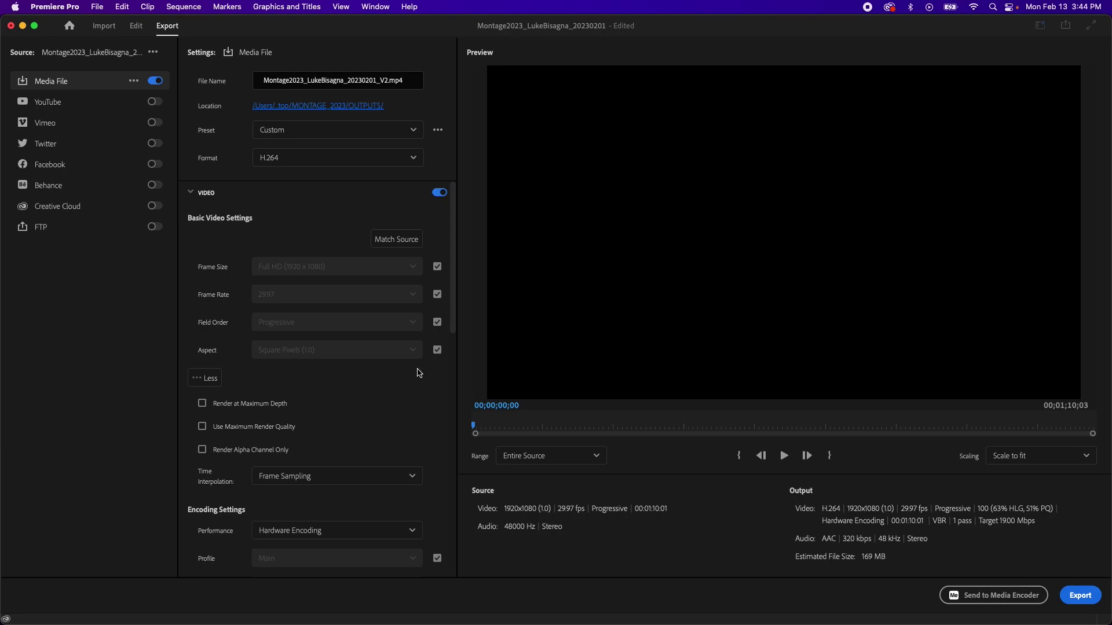
Step: Enable Render at Maximum Depth and Use Maximum Render Quality in the advanced video settings
left_click(209, 379)
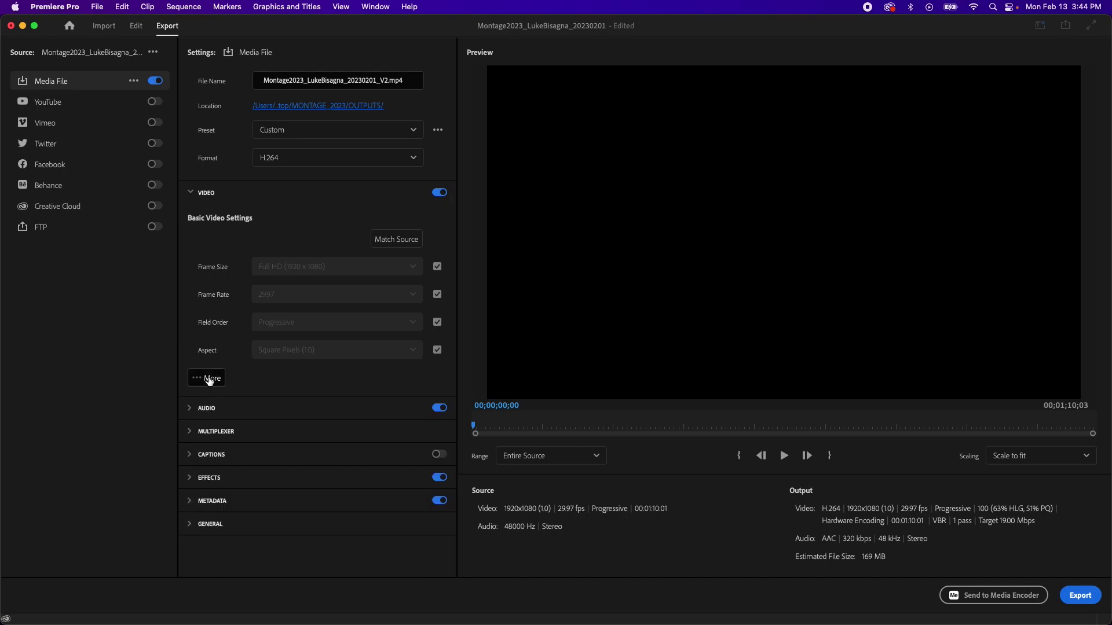
left_click(209, 378)
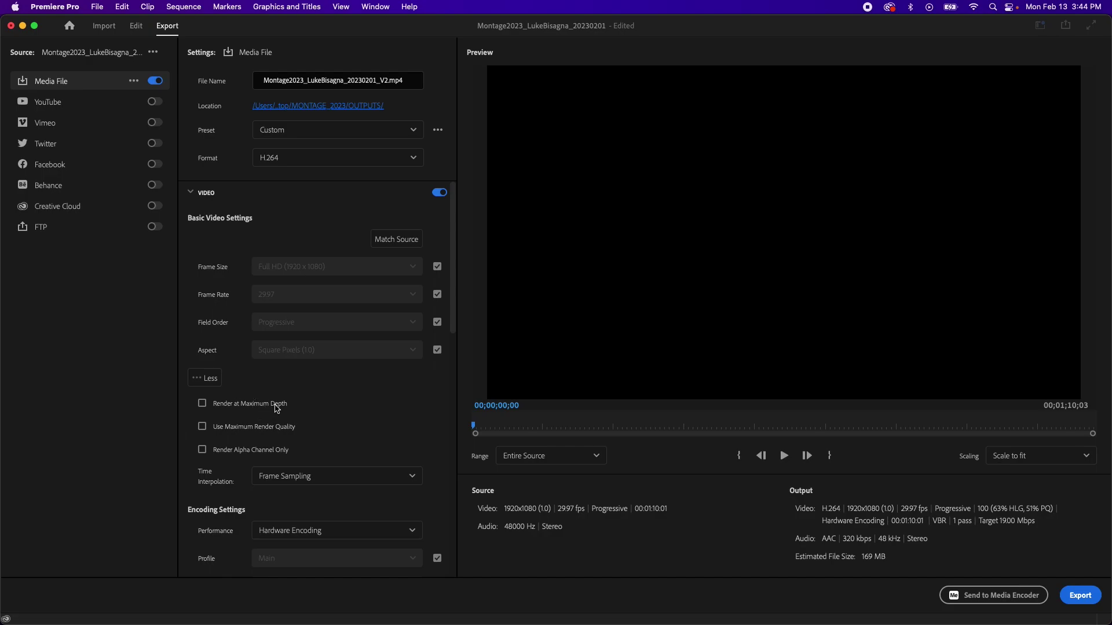
left_click(202, 403)
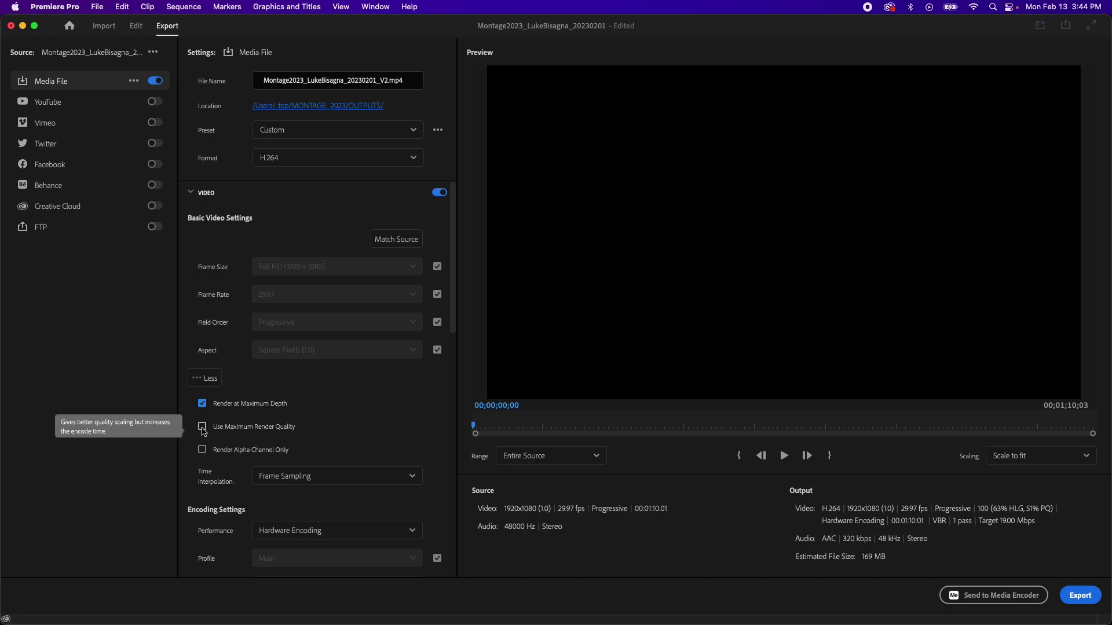
left_click(202, 427)
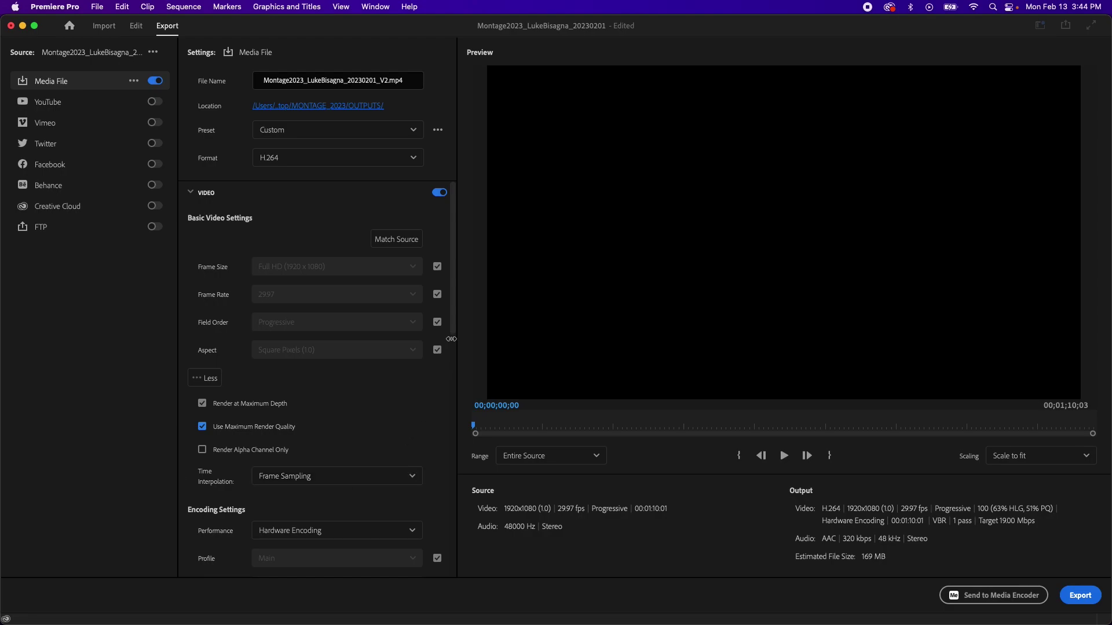
left_click_drag(451, 327, 441, 413)
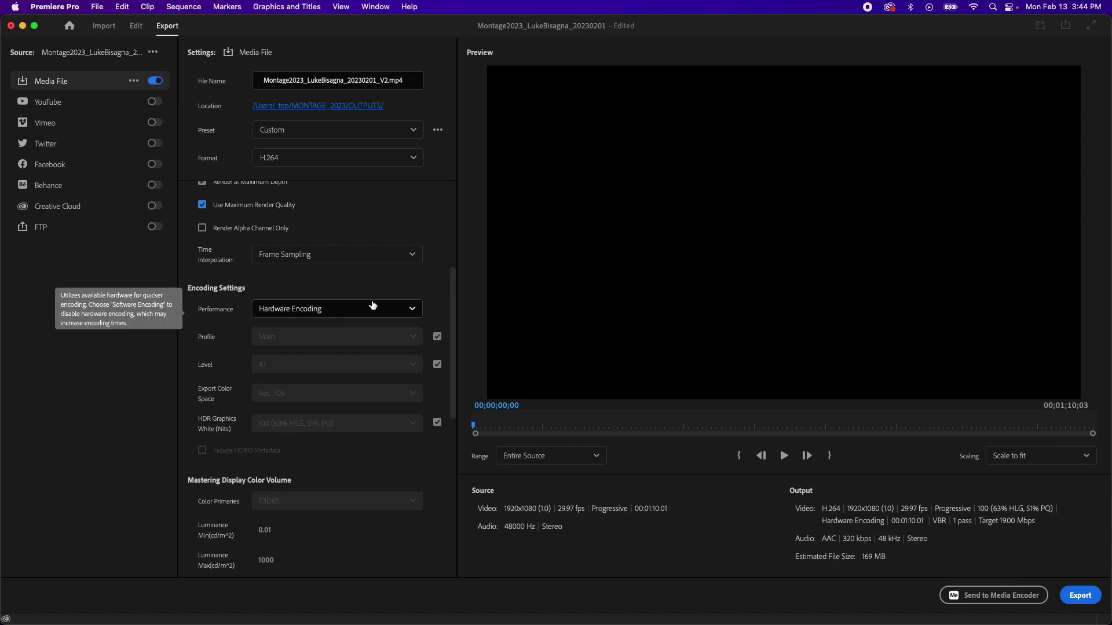
left_click(410, 311)
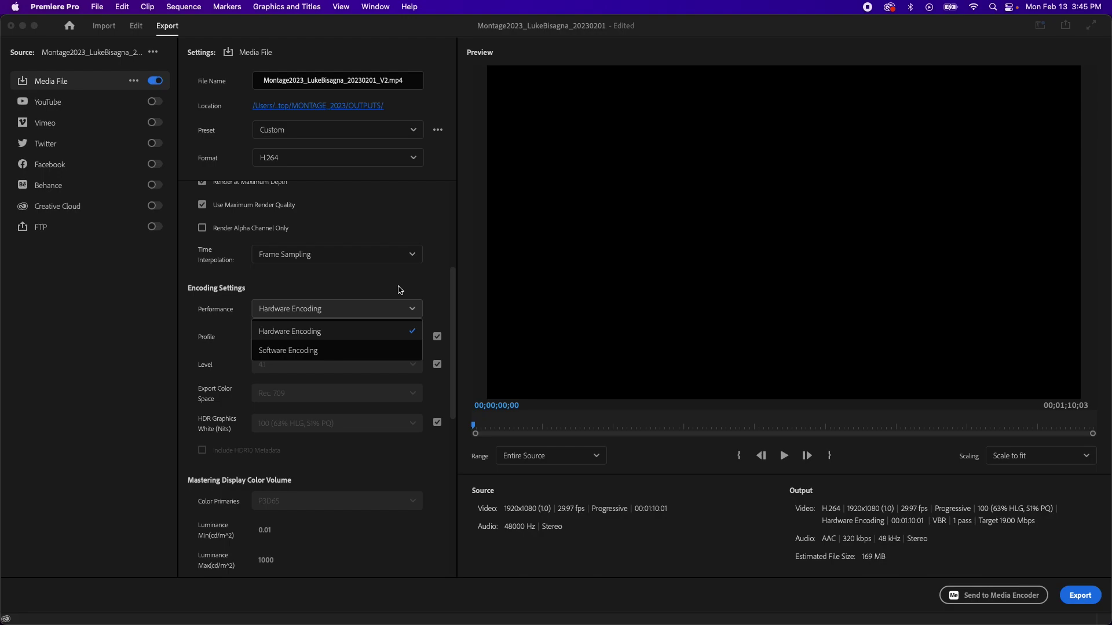
left_click(400, 290)
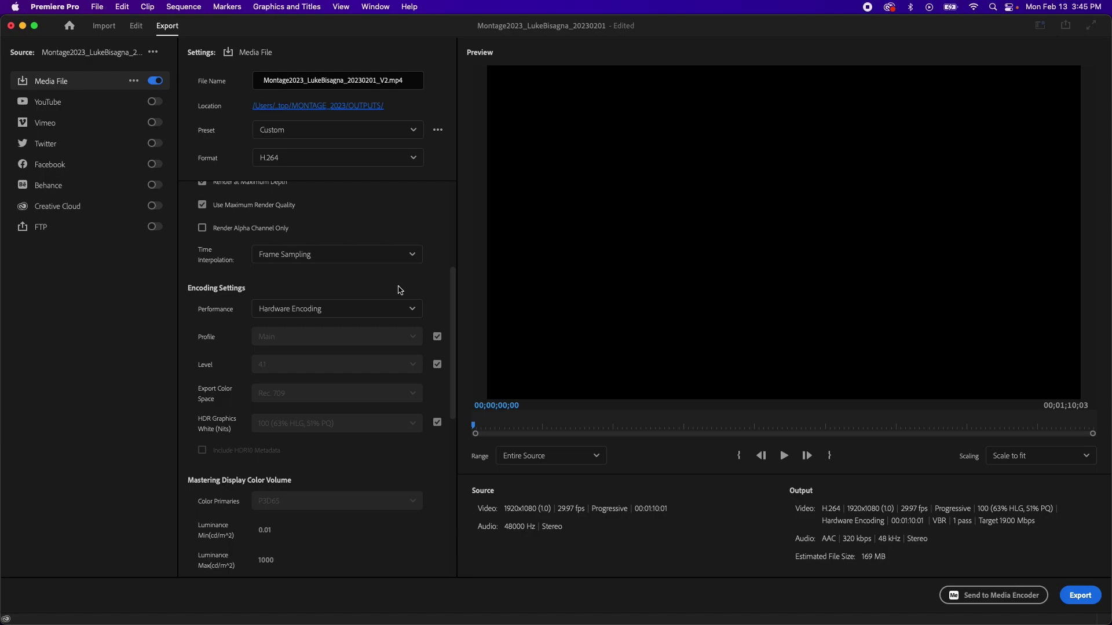
left_click_drag(451, 296, 451, 316)
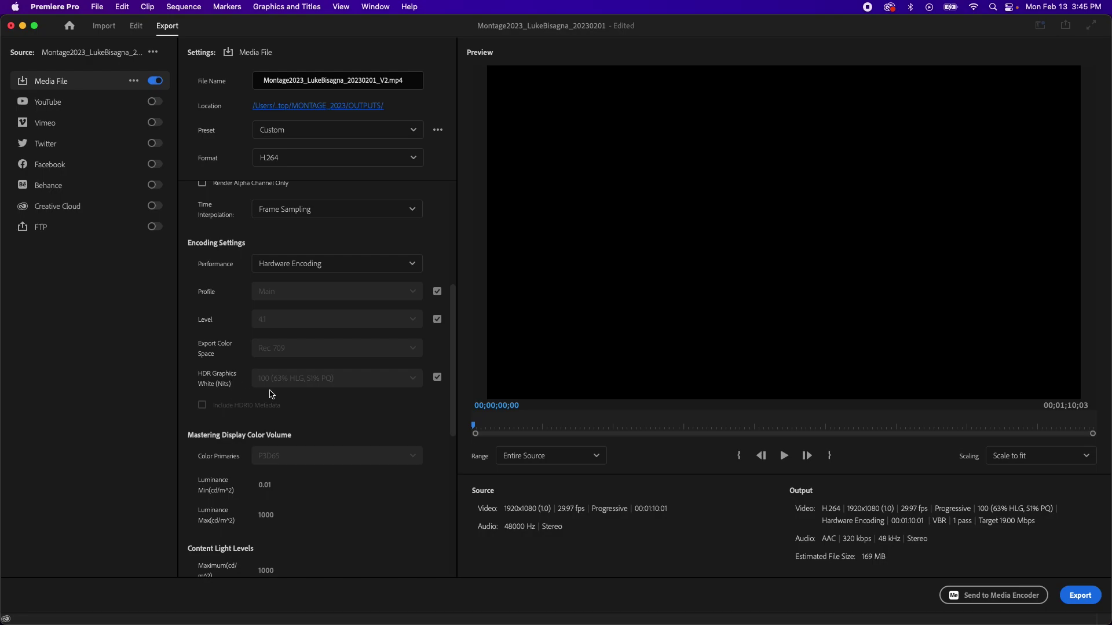
Step: Change Bitrate Encoding from VBR 1 pass to CBR
scroll(450, 438, "down", 5)
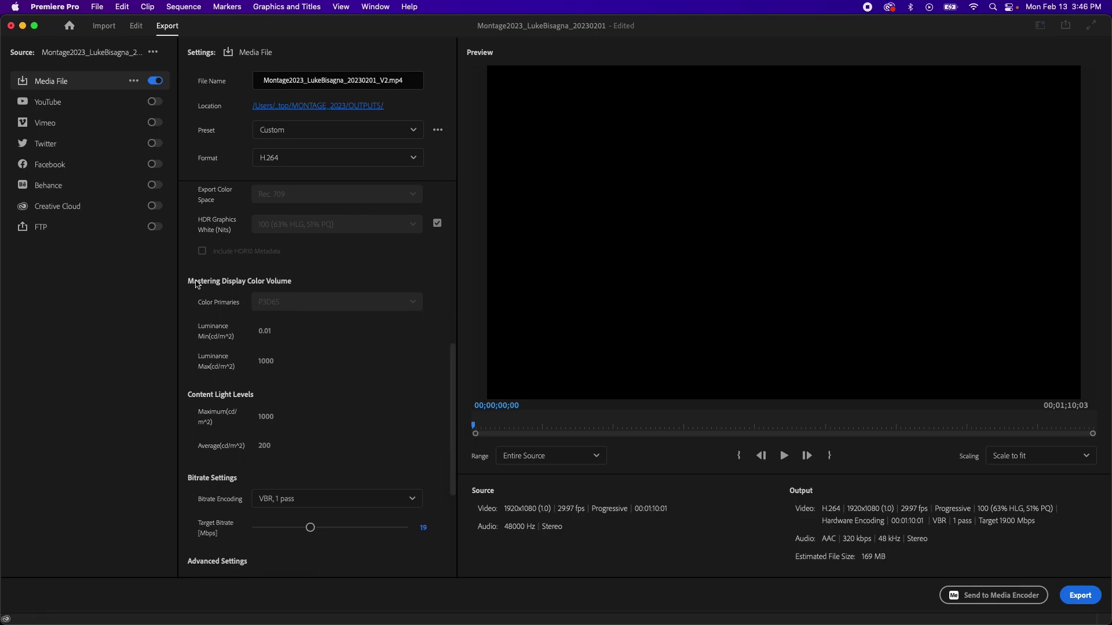
scroll(299, 338, "down", 1)
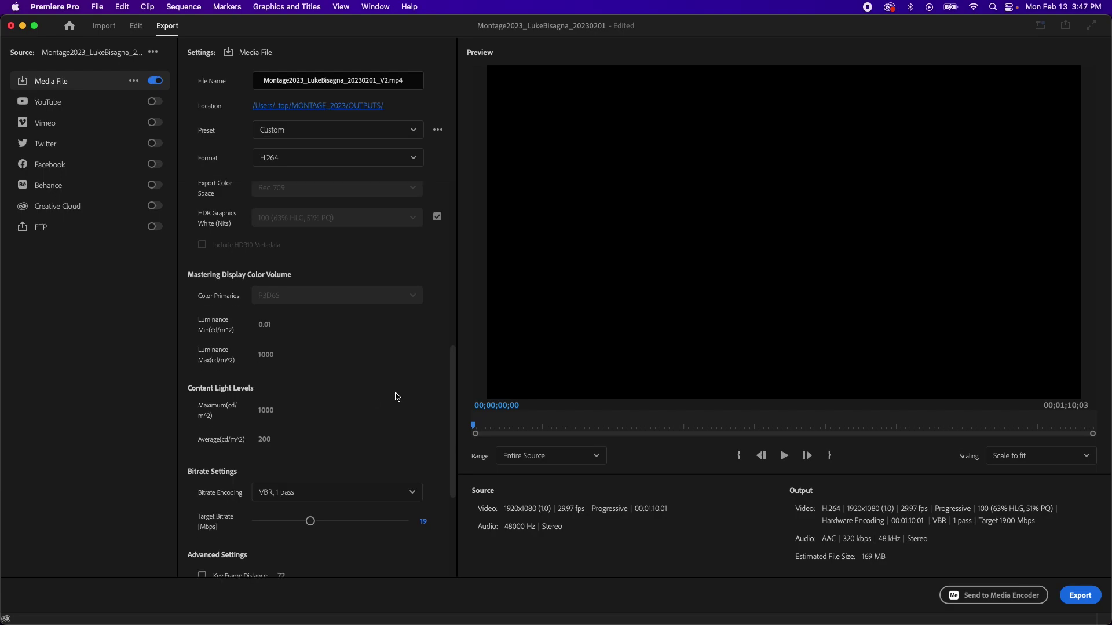
left_click_drag(452, 370, 449, 445)
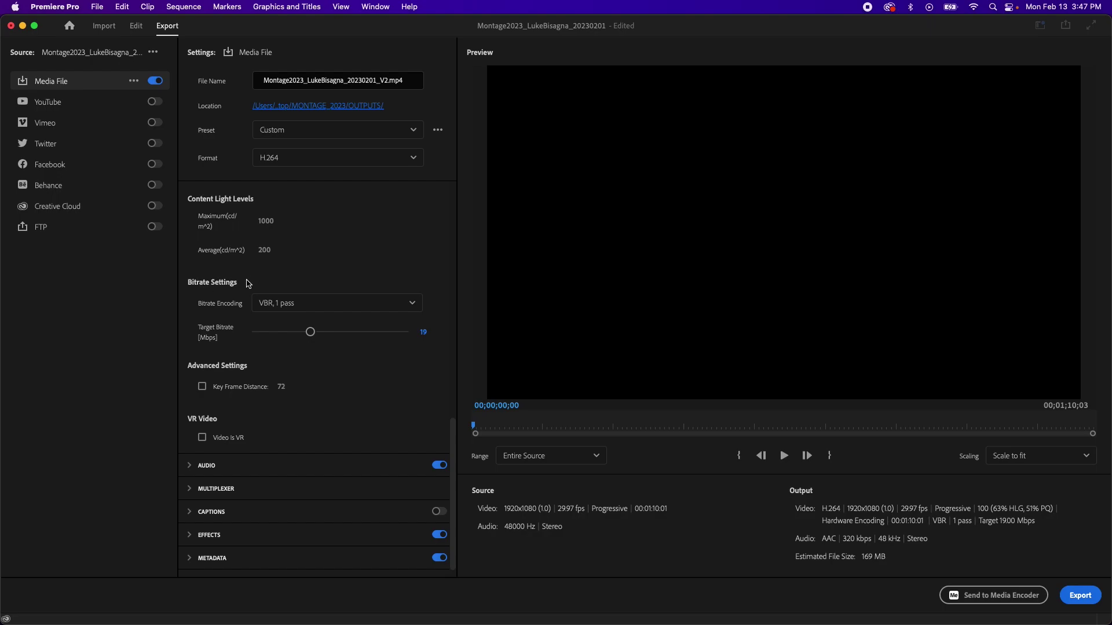
left_click(412, 306)
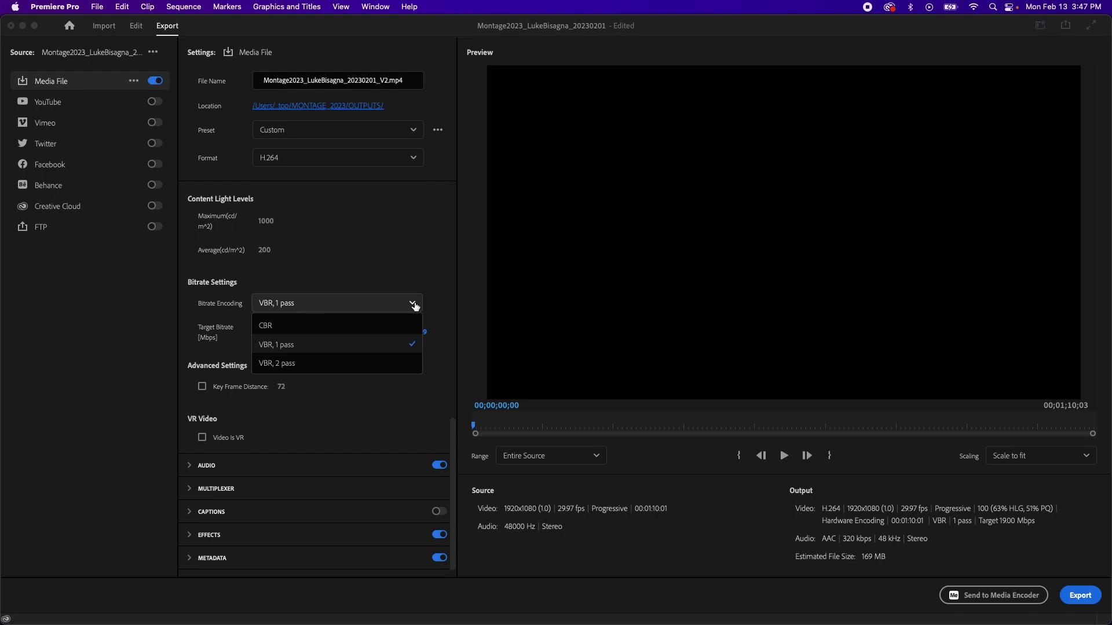
left_click(421, 284)
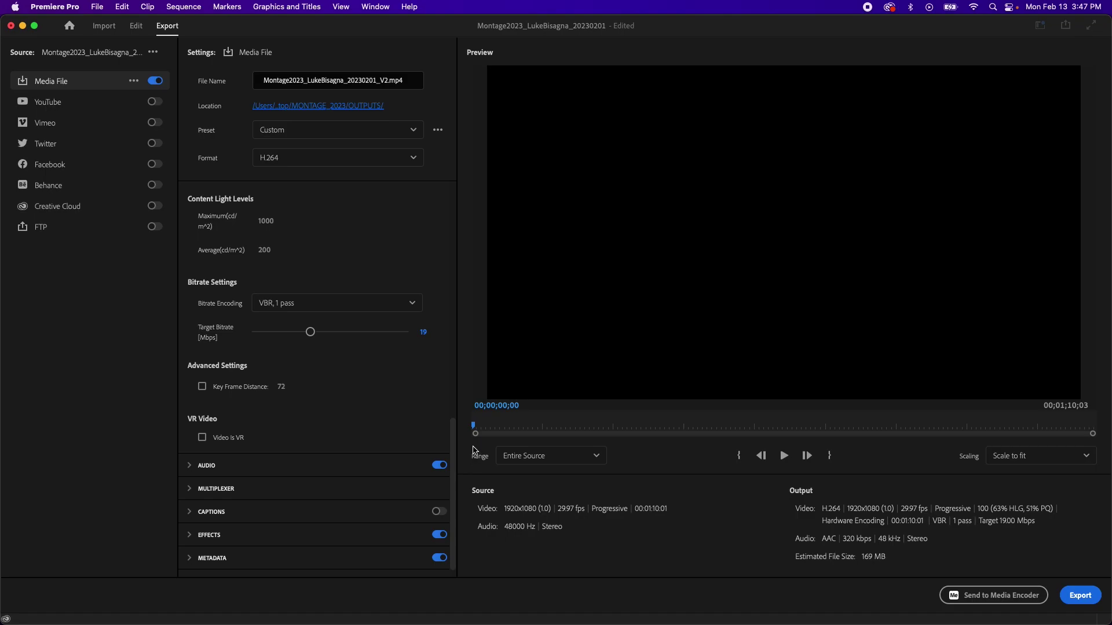
left_click_drag(475, 426, 688, 426)
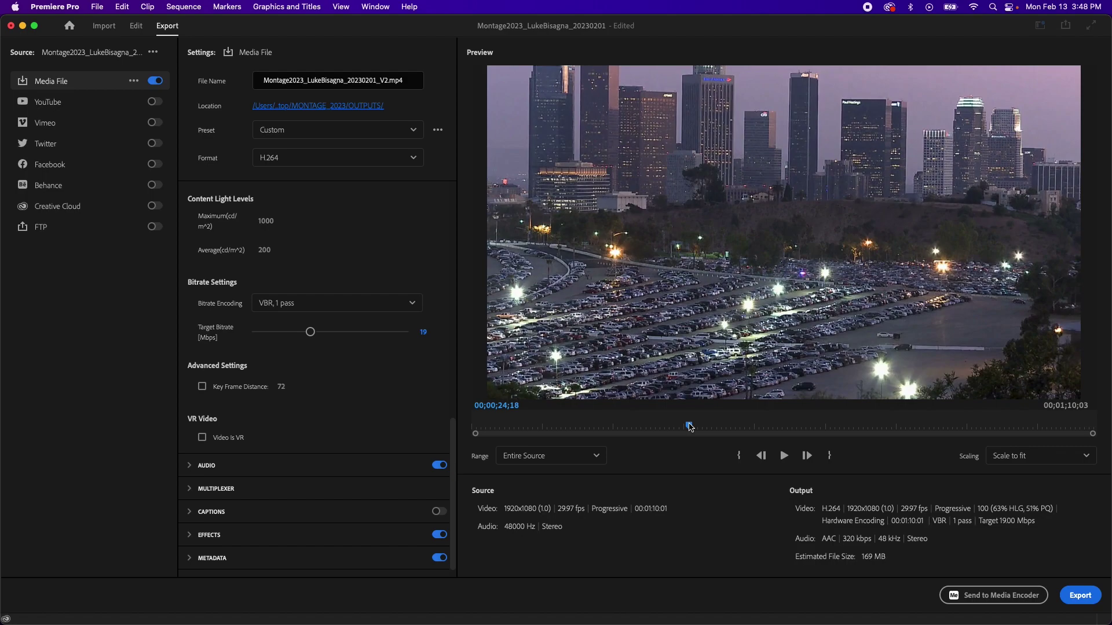
left_click(414, 307)
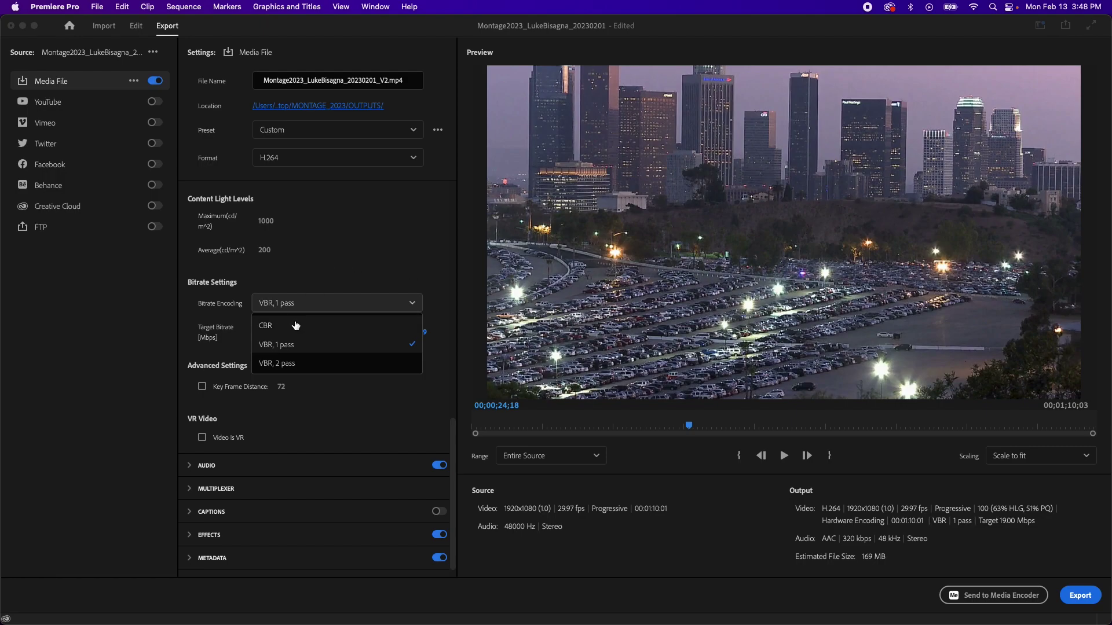
left_click(272, 327)
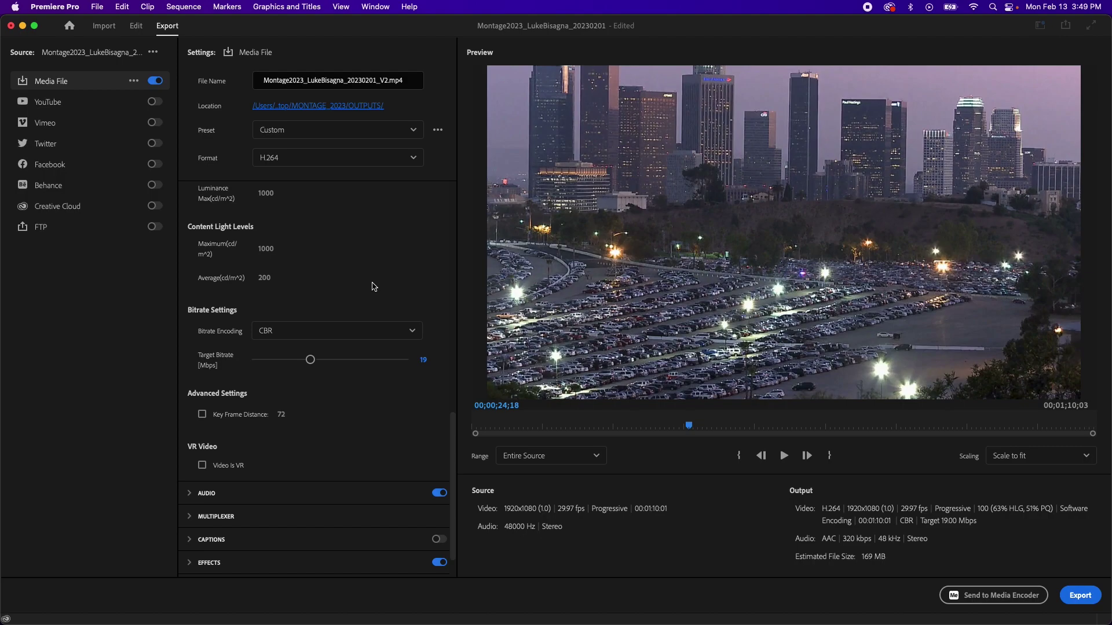
Step: Set the target video bitrate to 20 Mbps
left_click(423, 361)
type("20")
left_click(362, 380)
Step: Enable Key Frame Distance and set it to 30
left_click(202, 415)
left_click(281, 415)
type("30")
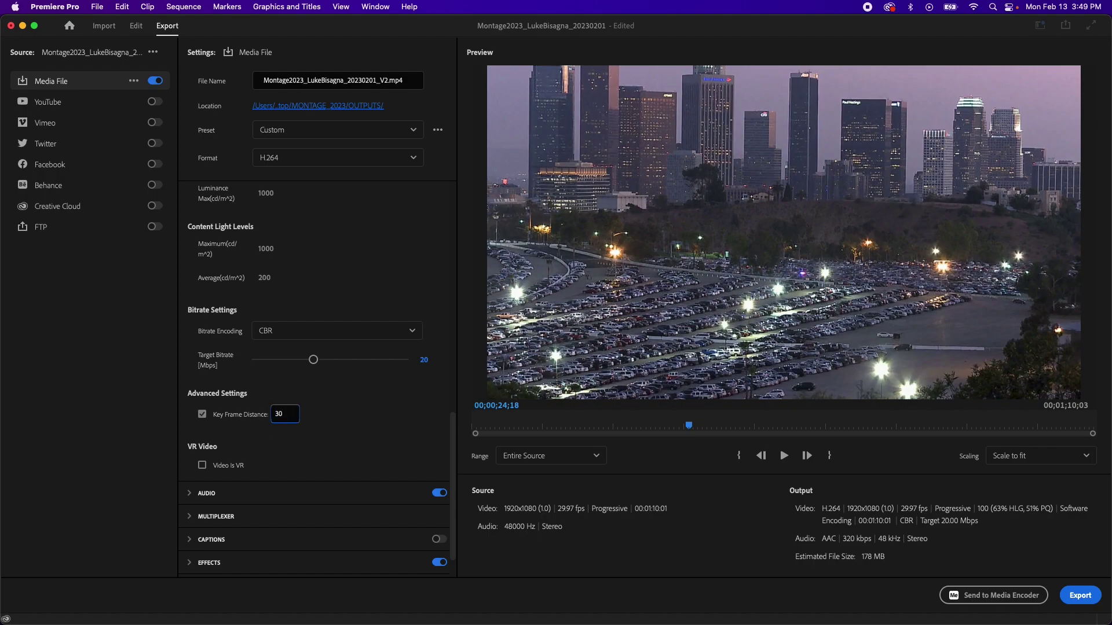
left_click(317, 412)
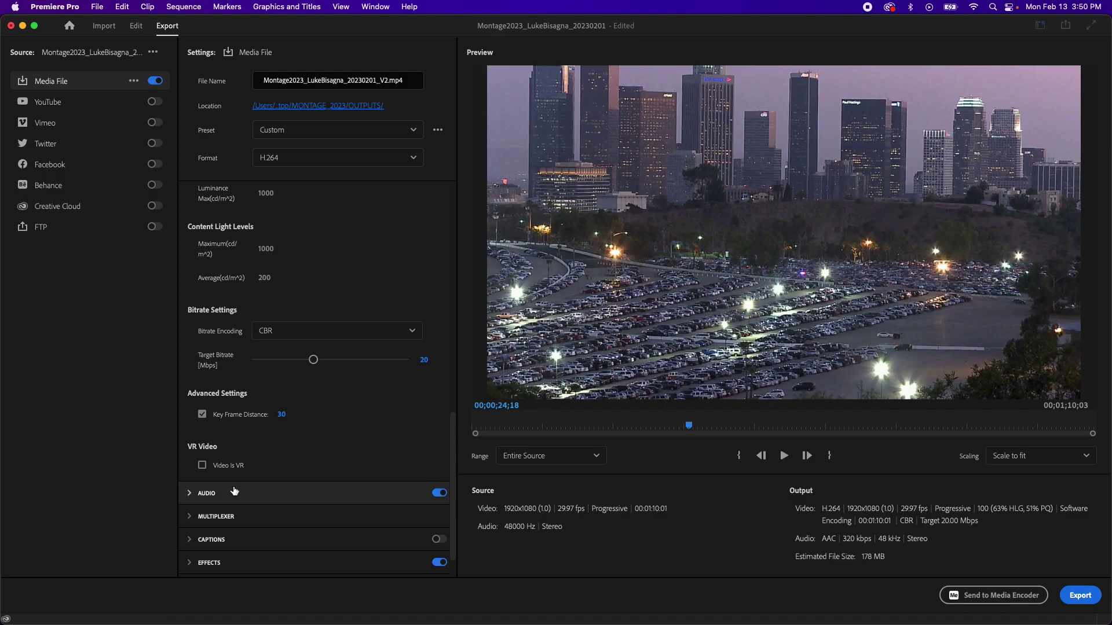
Step: Set the audio export to AAC, 48000 Hz stereo at 512 kbps
left_click(190, 494)
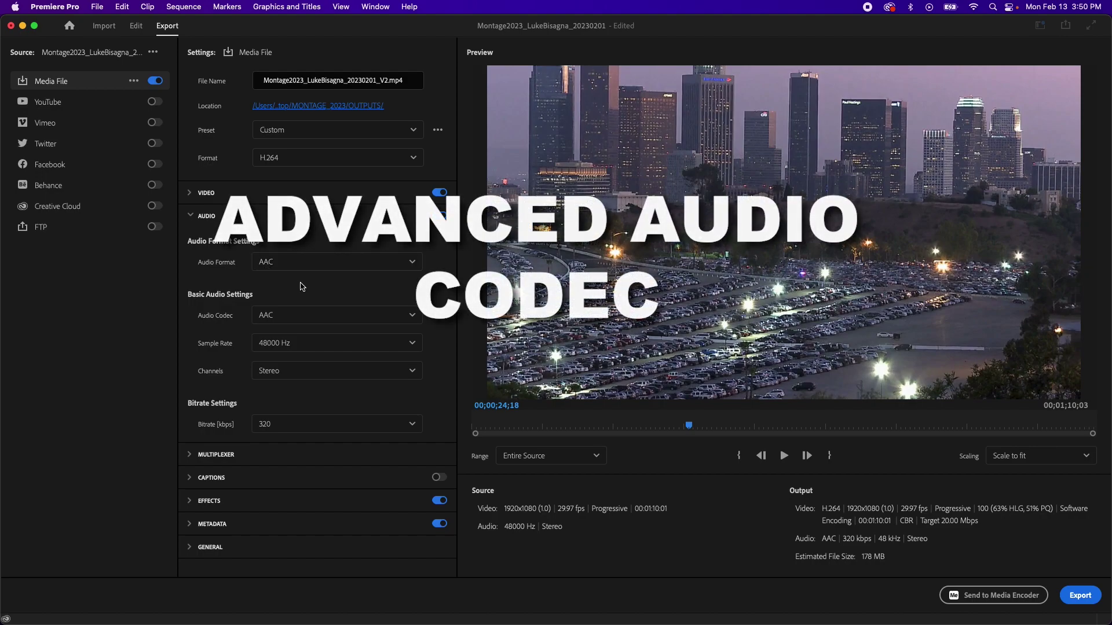
mouse_move(250, 312)
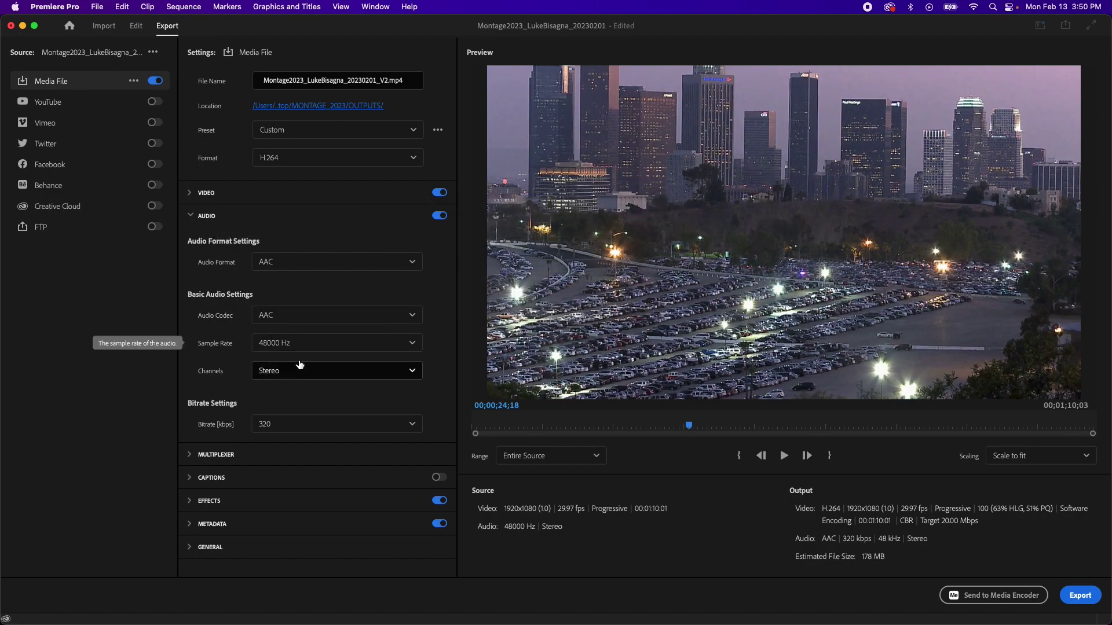
mouse_move(278, 352)
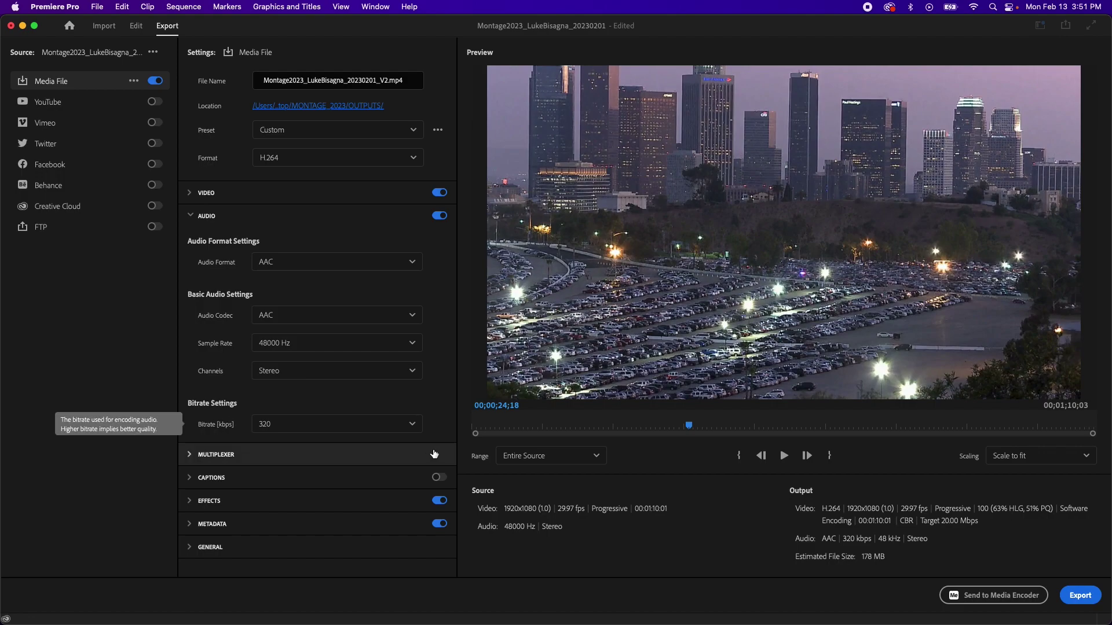
left_click(413, 426)
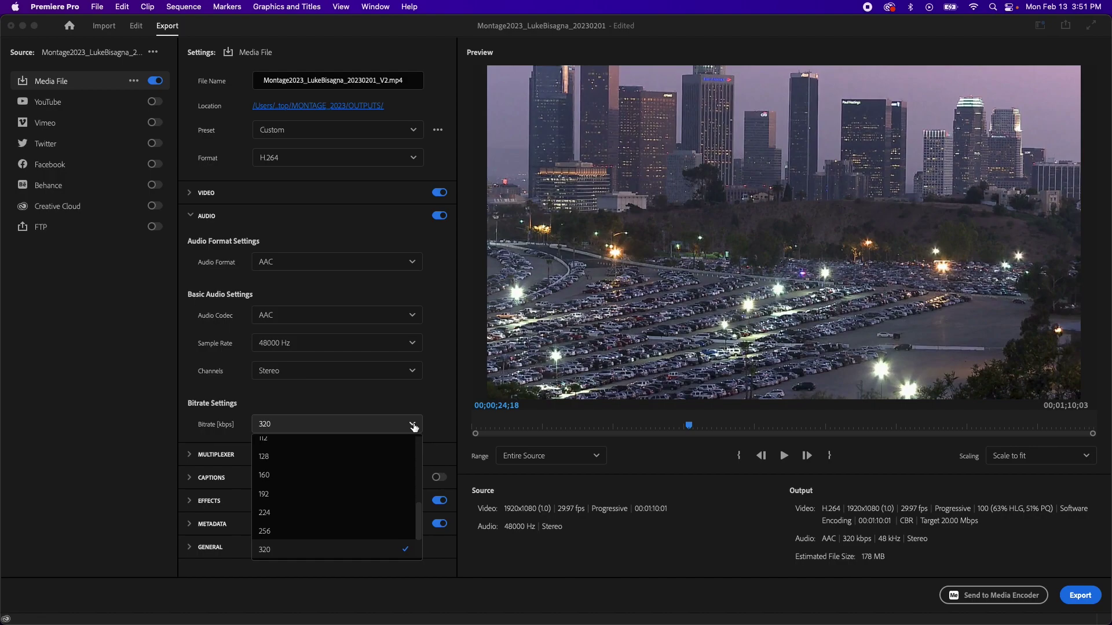
scroll(397, 457, "down", 3)
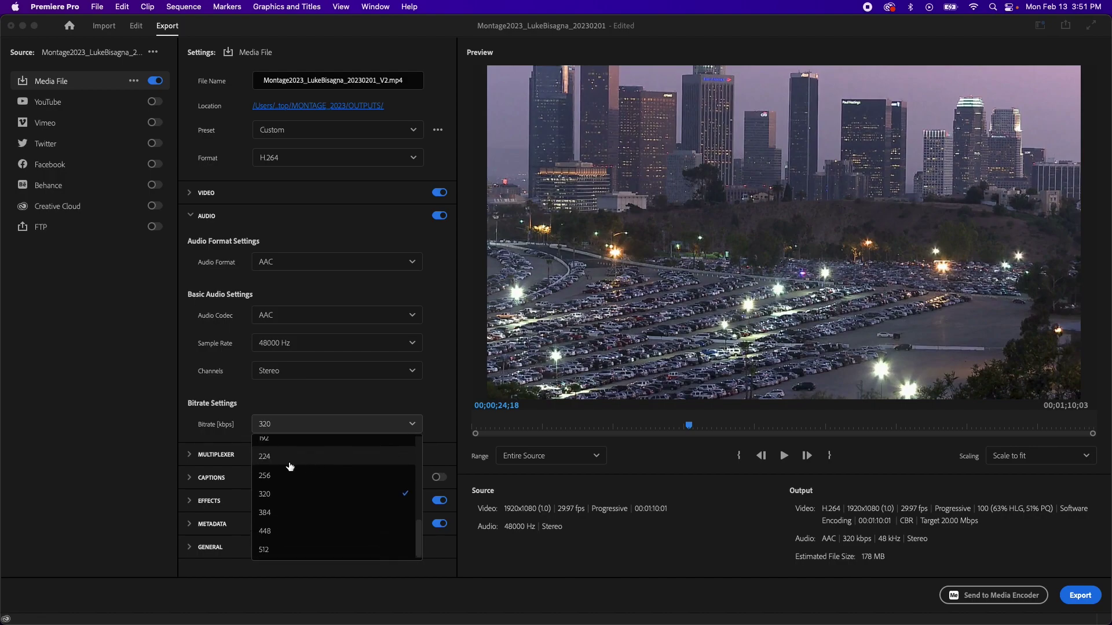
left_click(275, 552)
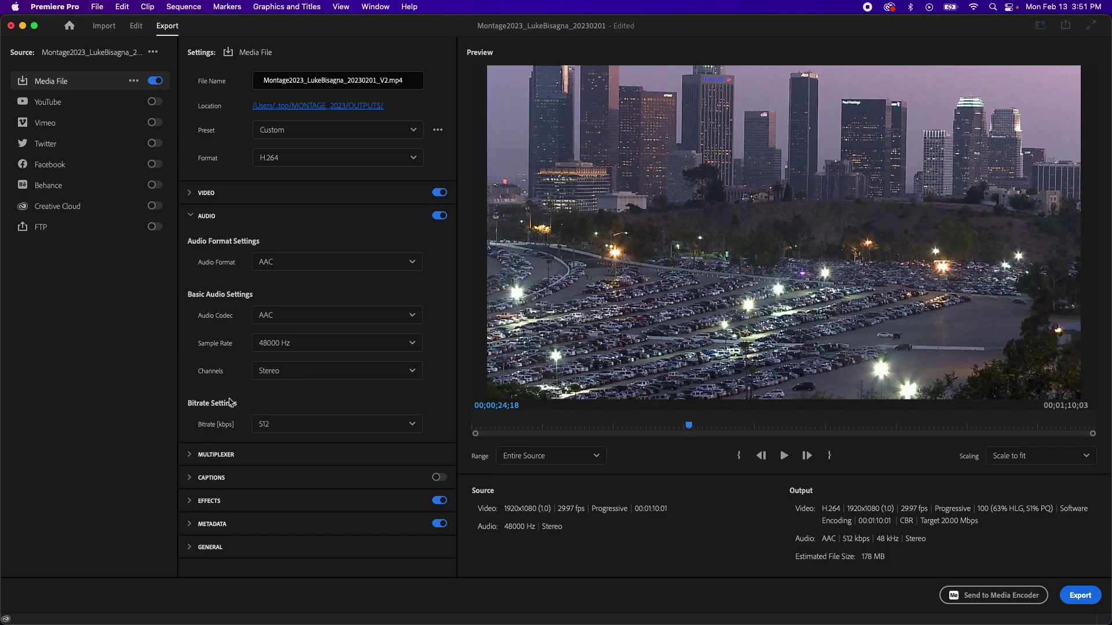
Step: Review the MP4 Multiplexer, Captions and Effects export settings
left_click(188, 458)
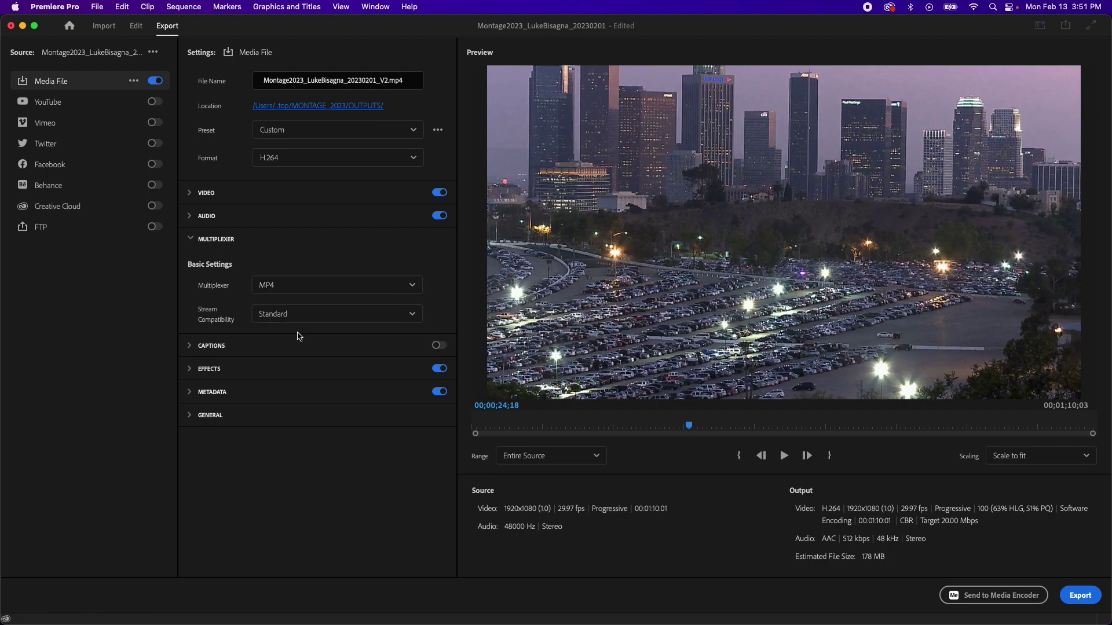
left_click(190, 346)
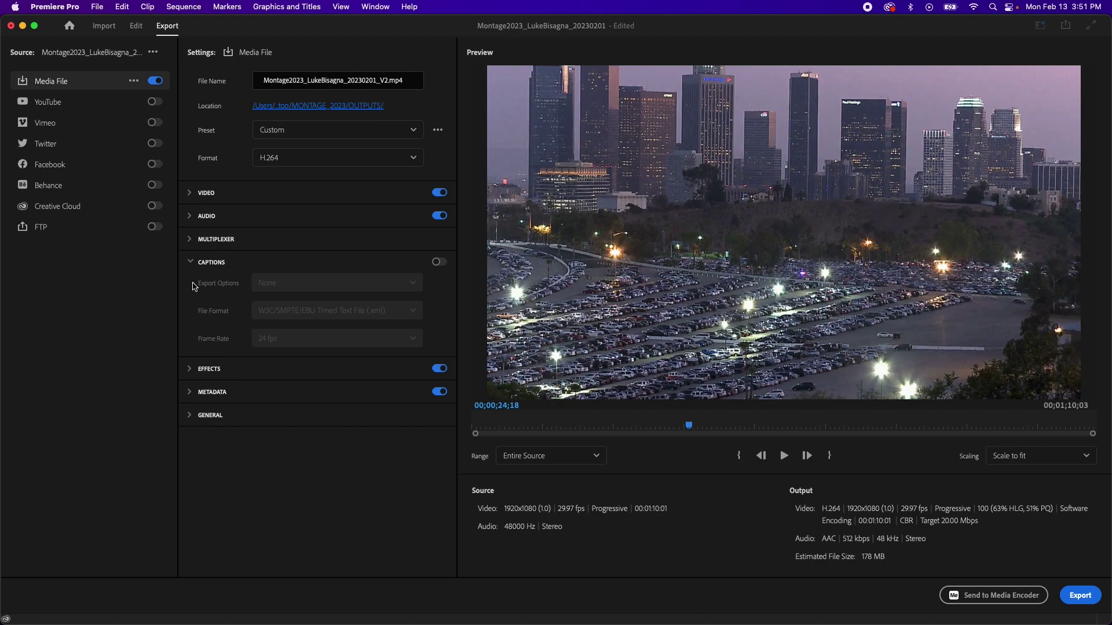
left_click(190, 264)
left_click(190, 287)
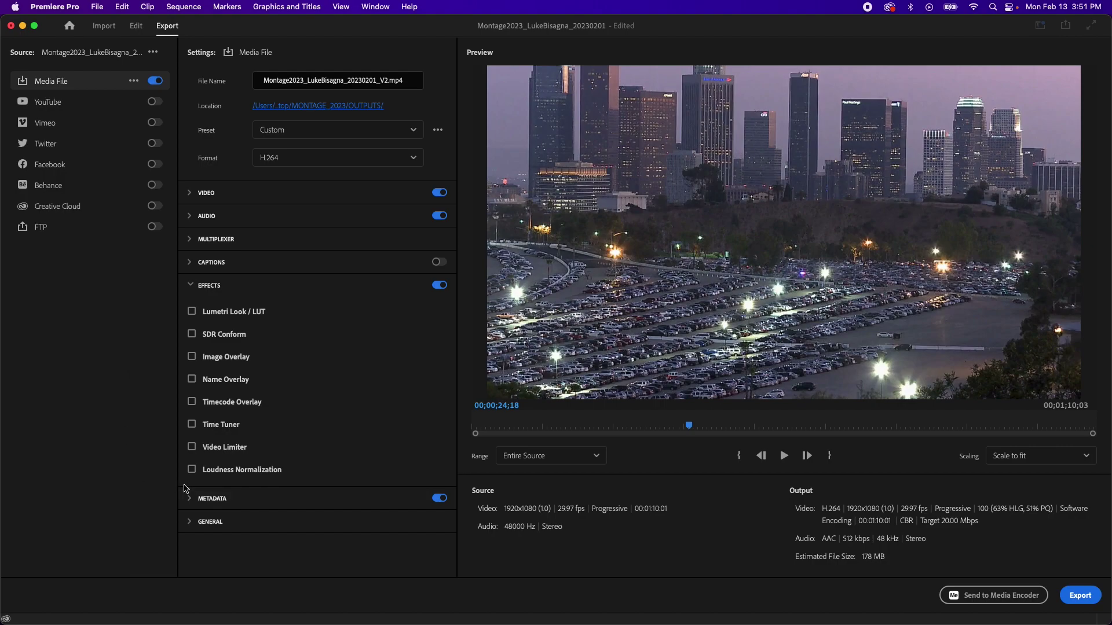
left_click(190, 285)
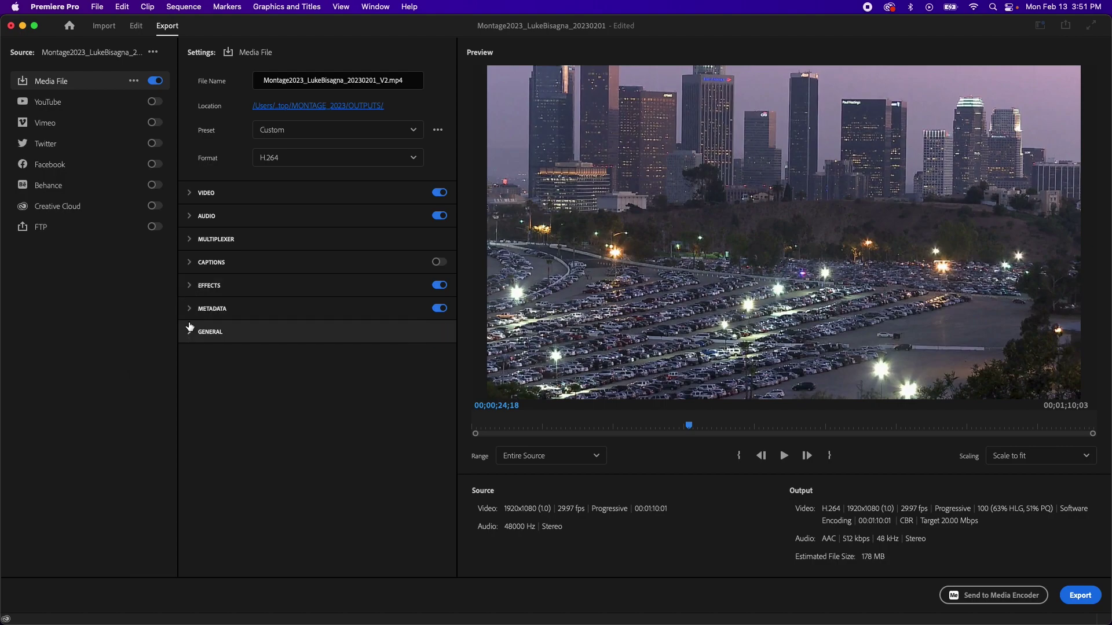
Step: Set Metadata Export Options to Off and expand the General settings
left_click(190, 310)
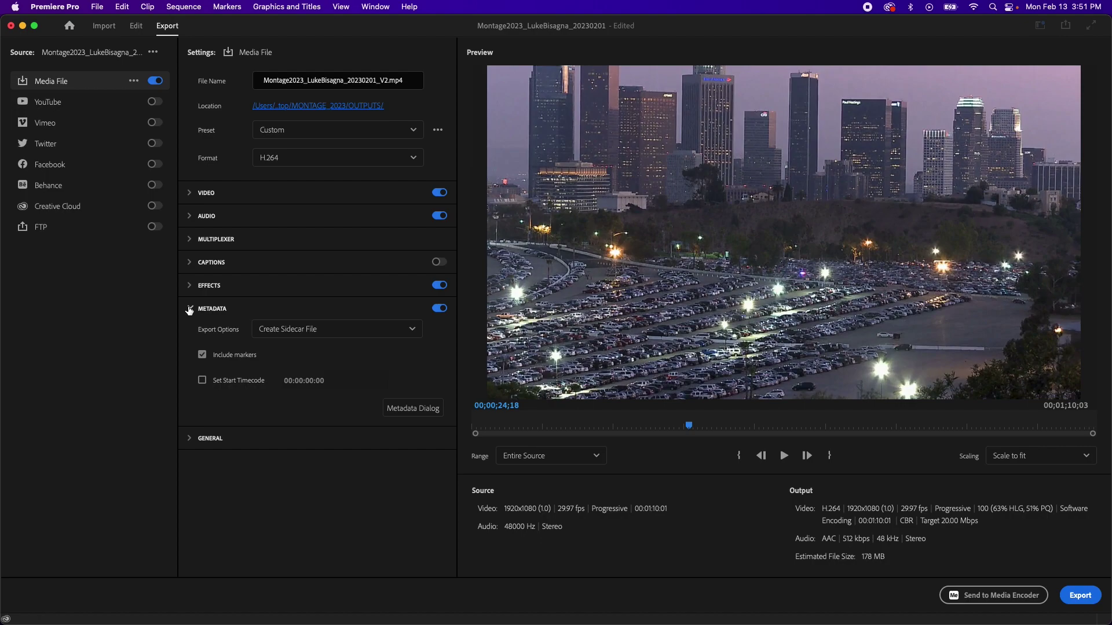
left_click(415, 329)
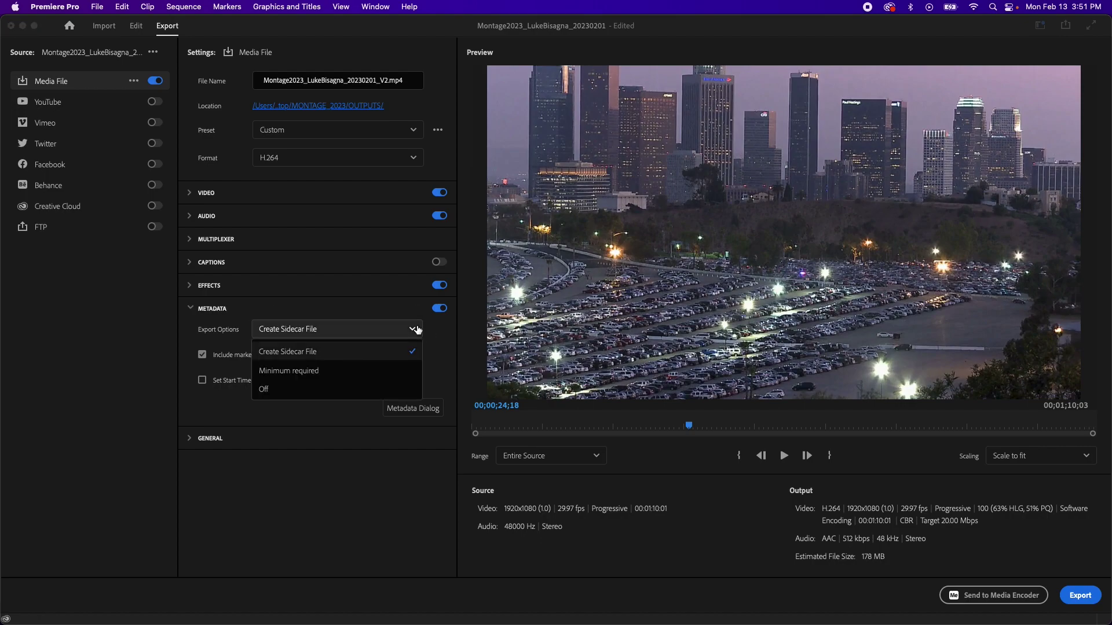
left_click(264, 391)
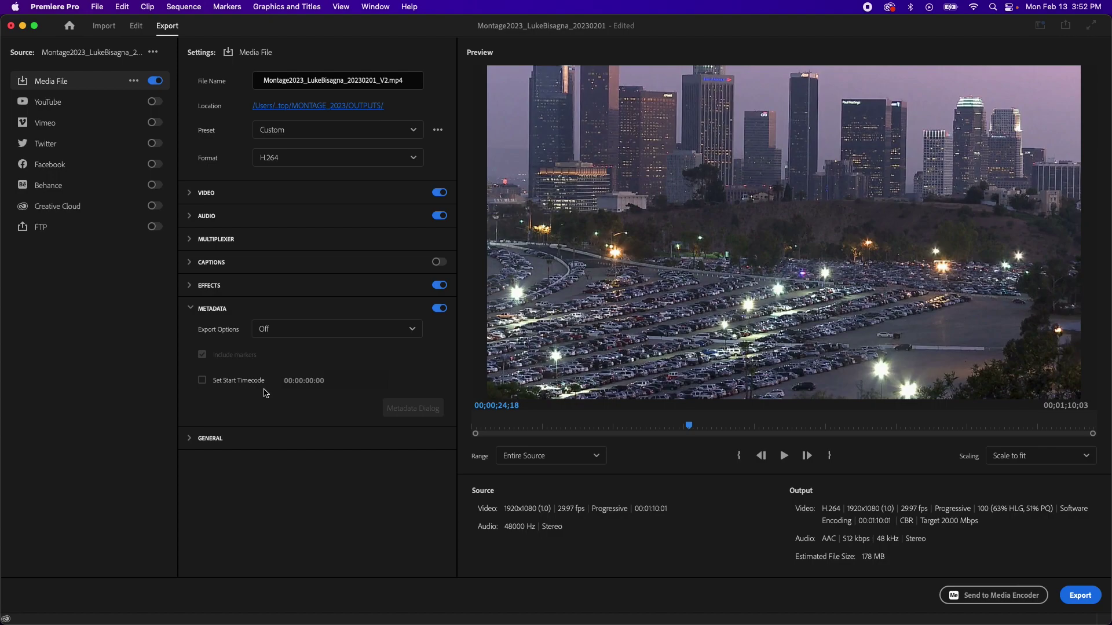
left_click(191, 440)
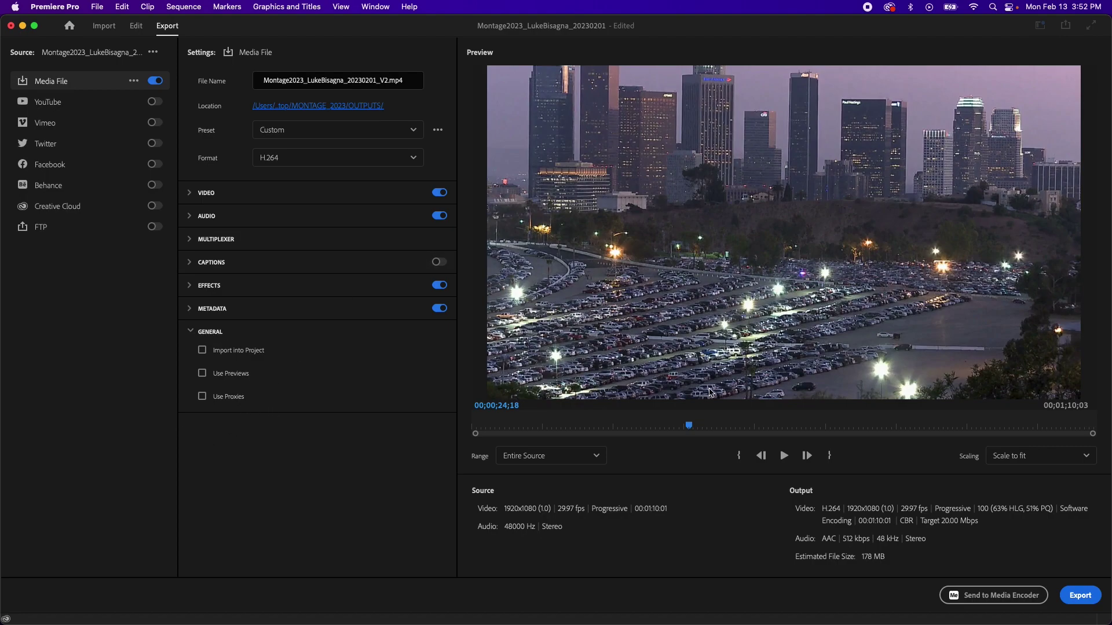
left_click_drag(688, 431, 501, 427)
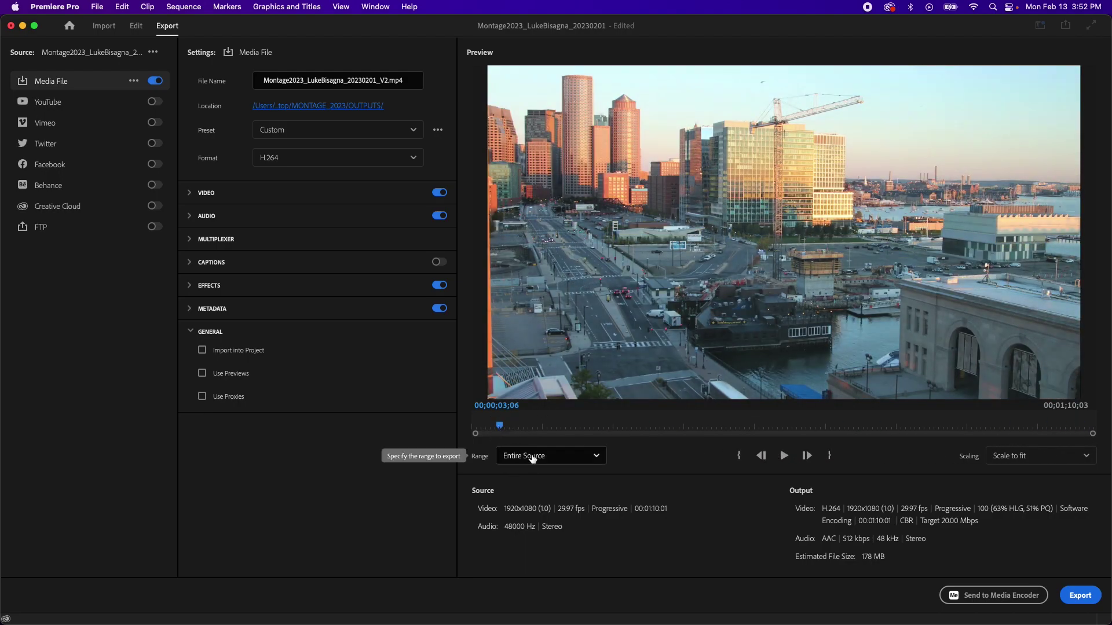
left_click(596, 456)
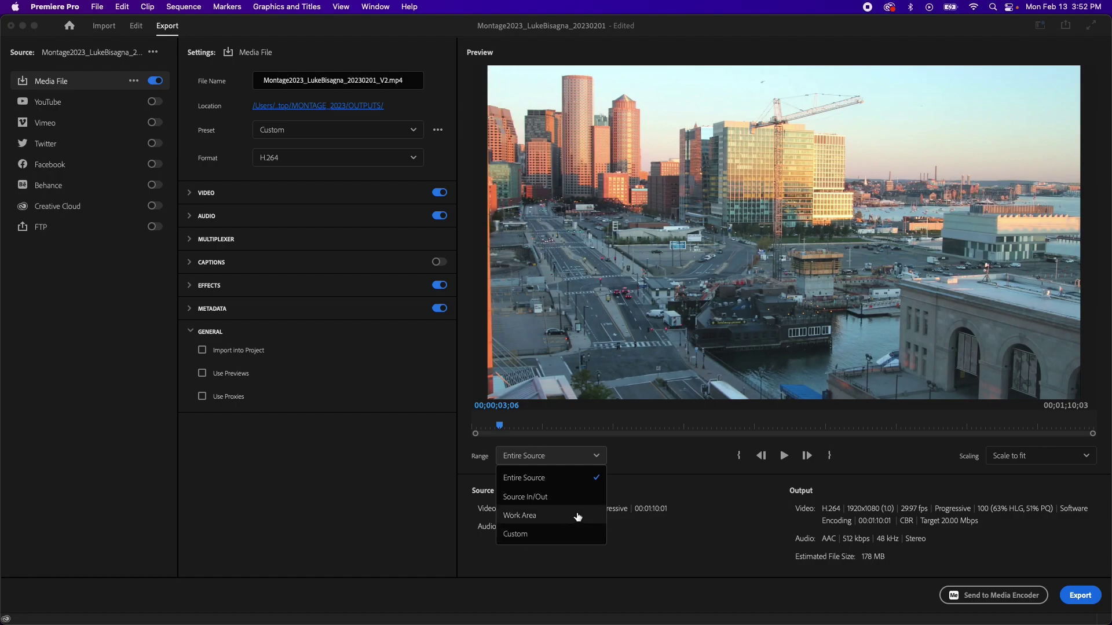
left_click(528, 498)
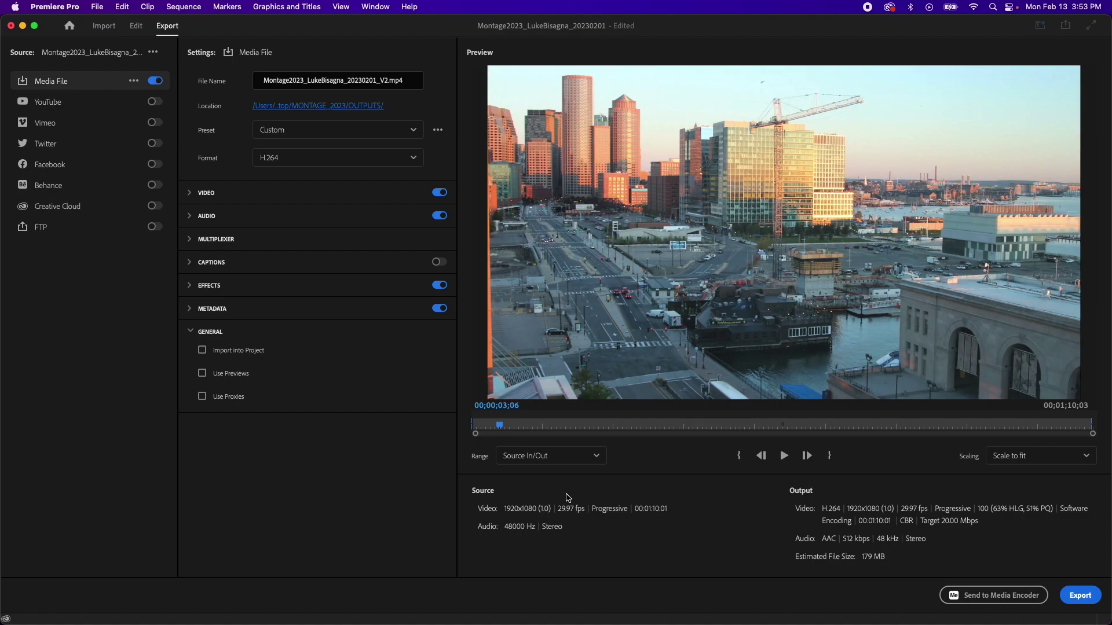
left_click(595, 456)
left_click(505, 482)
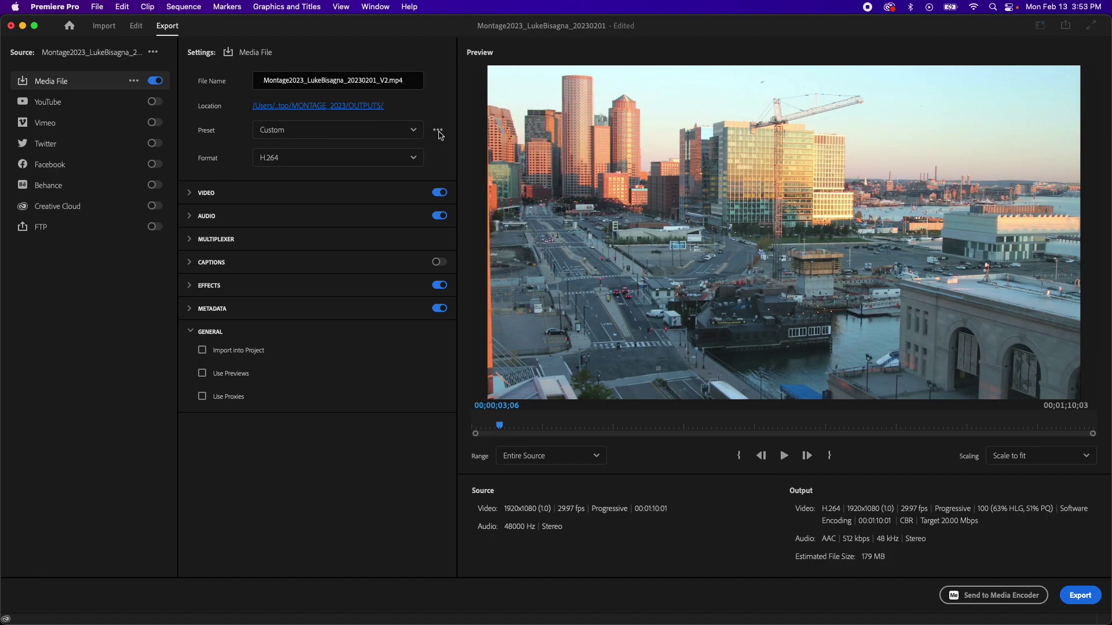
Step: Save the export settings as preset '1080p_2997_Stereo_20Mbps' and confirm it in the Preset list
left_click(439, 132)
left_click(438, 132)
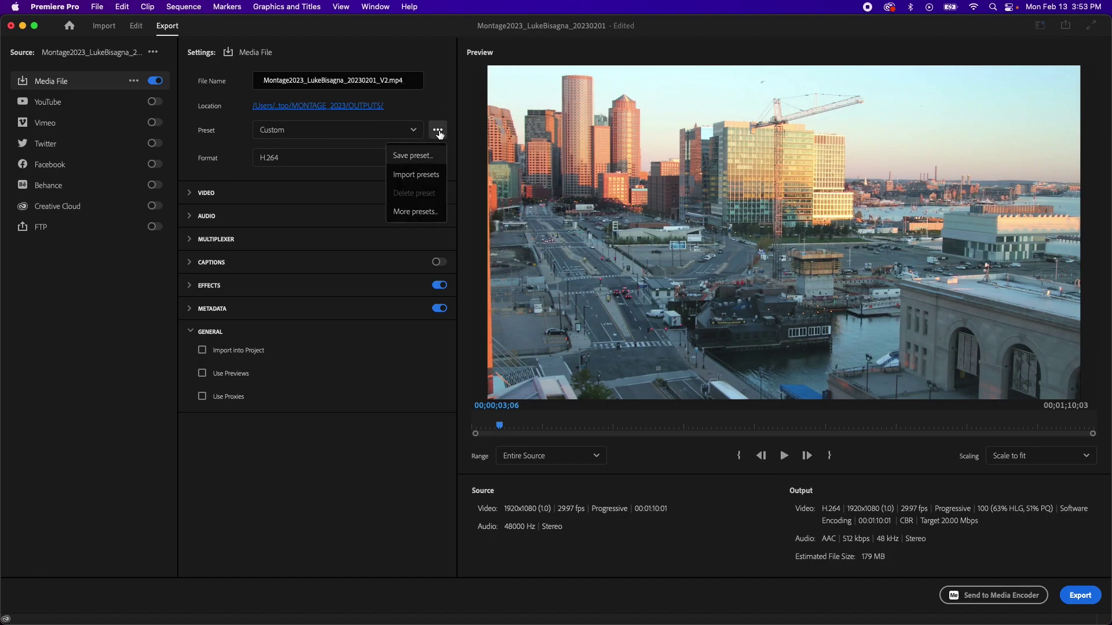
left_click(407, 157)
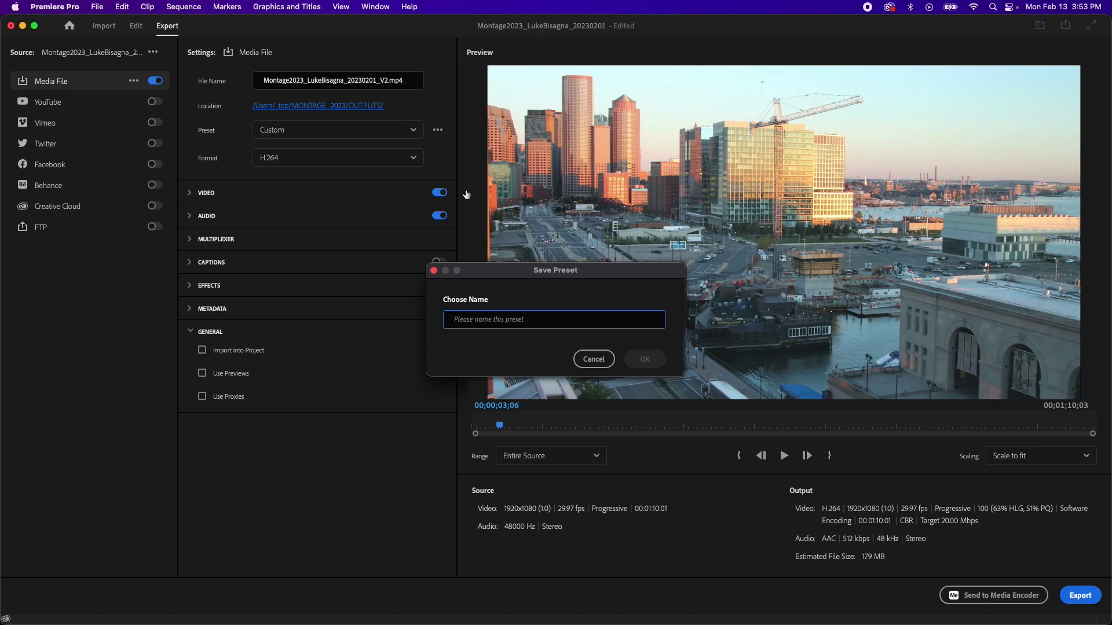
type("1080p")
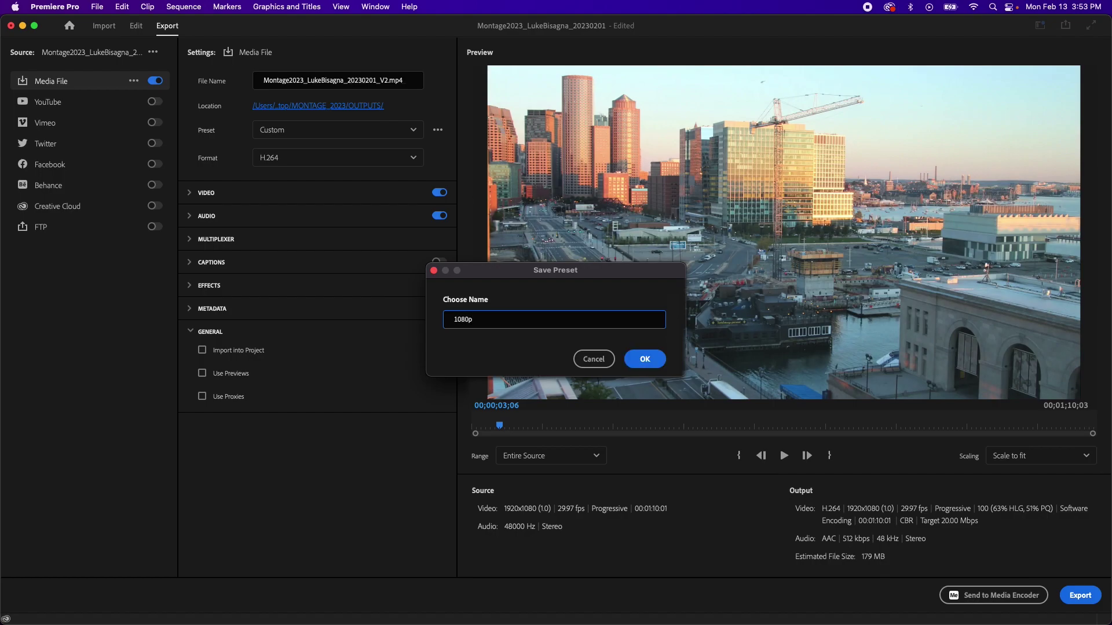
type("_2997_Stereo_20Mbps")
left_click(645, 360)
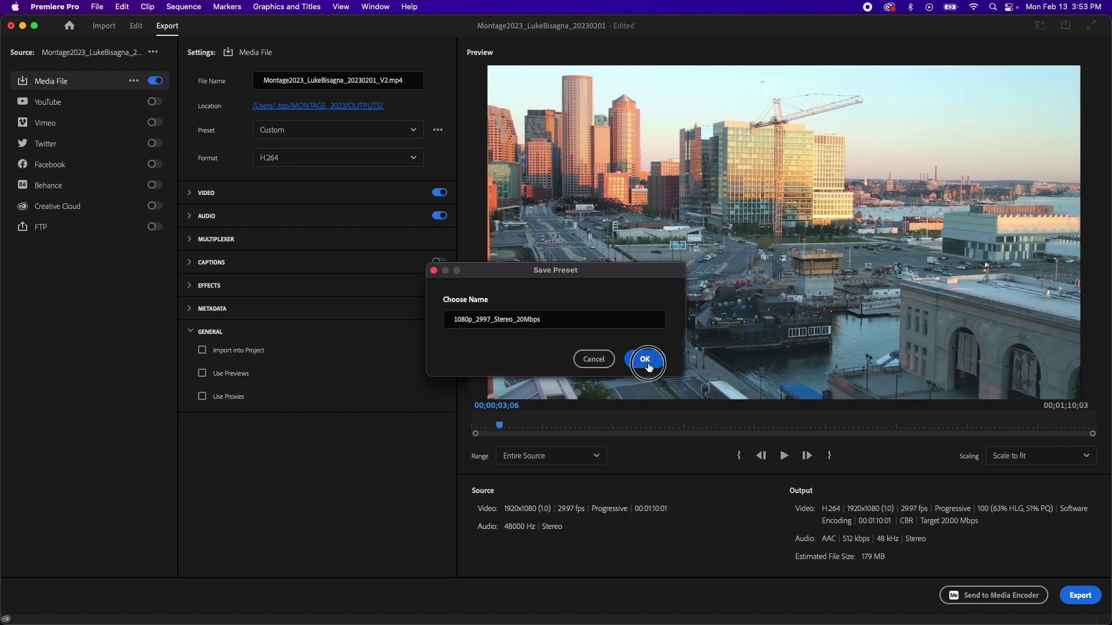
left_click(410, 134)
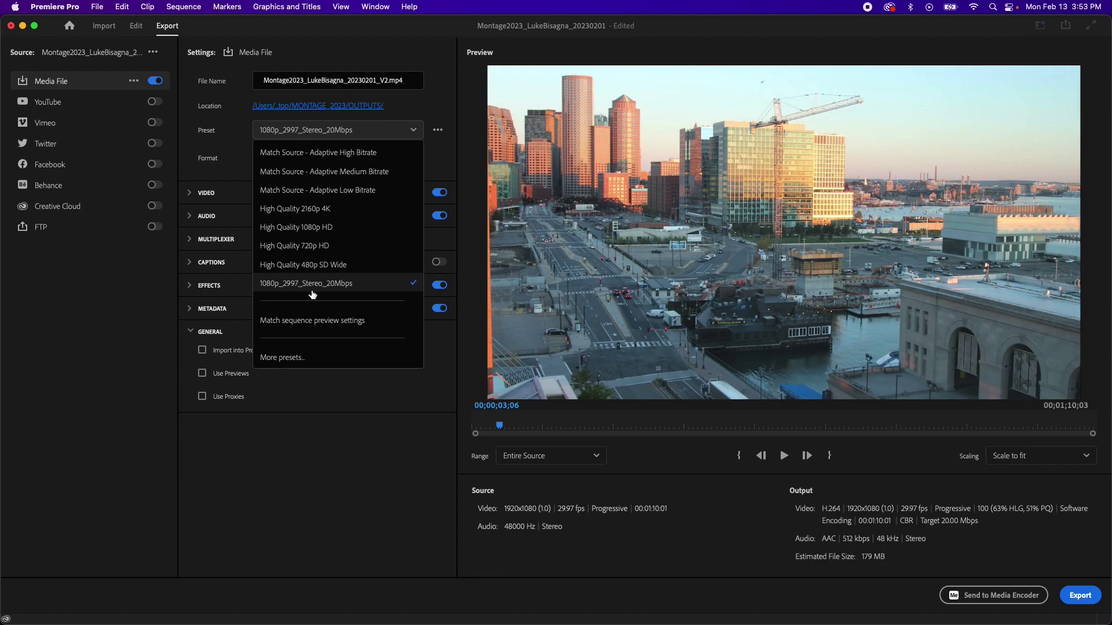
left_click(313, 292)
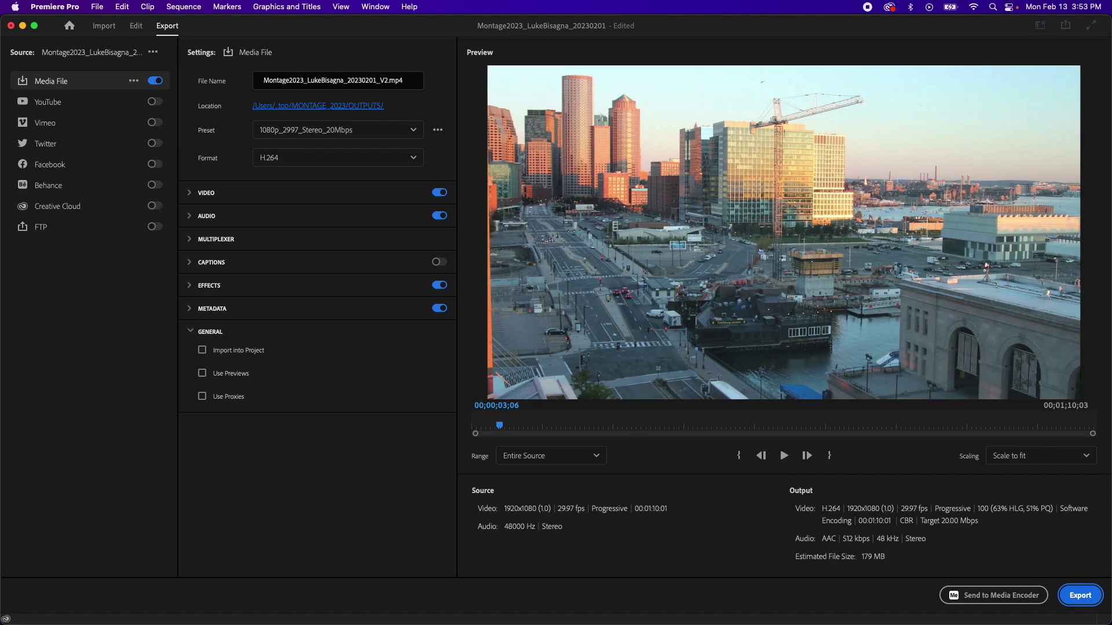
Step: Save the project, export the montage MP4 to OUTPUTS, then hide Premiere
left_click(134, 27)
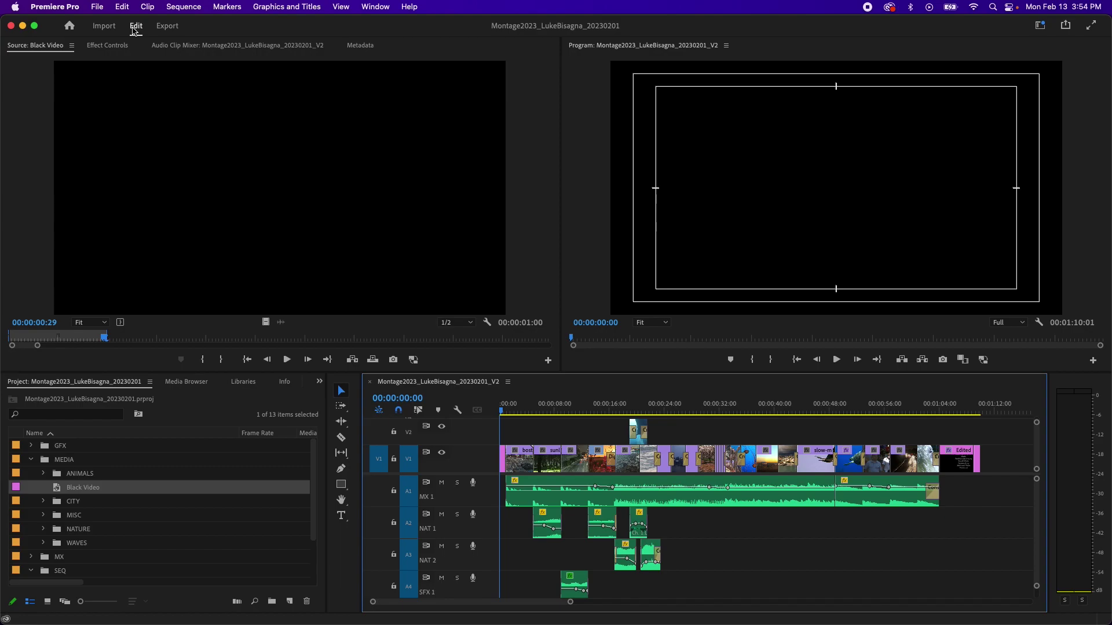
key("super+s")
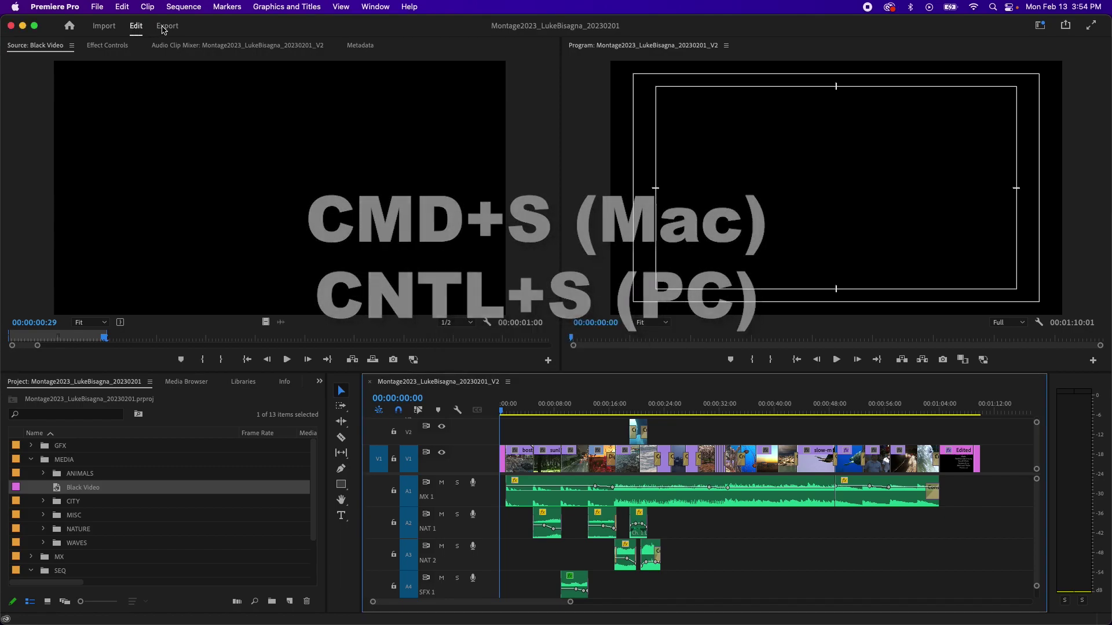
left_click(167, 26)
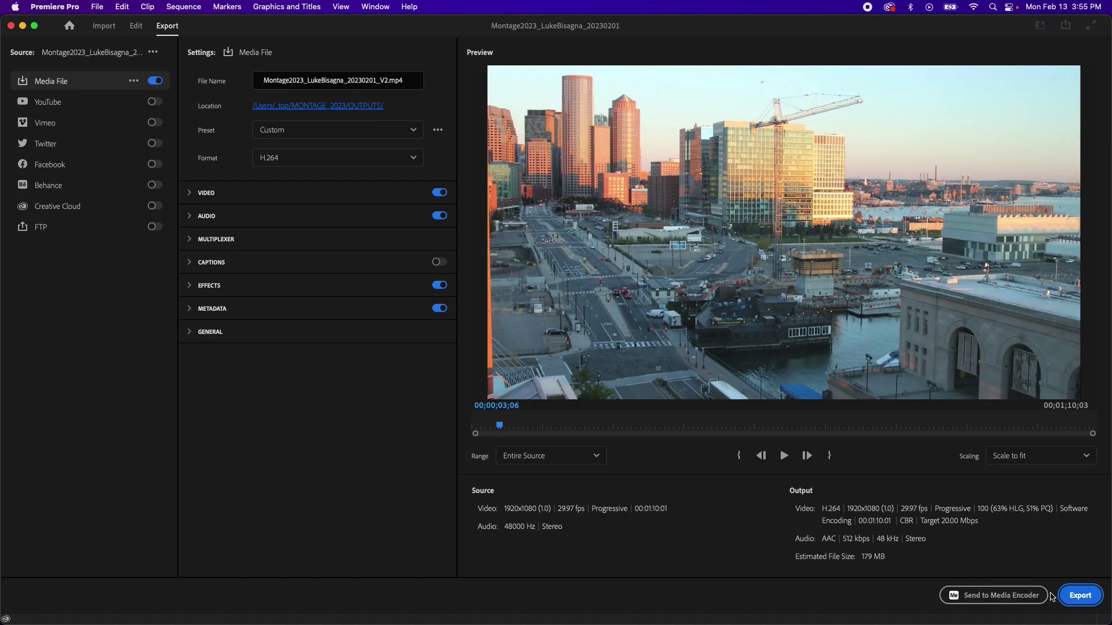
left_click(1081, 596)
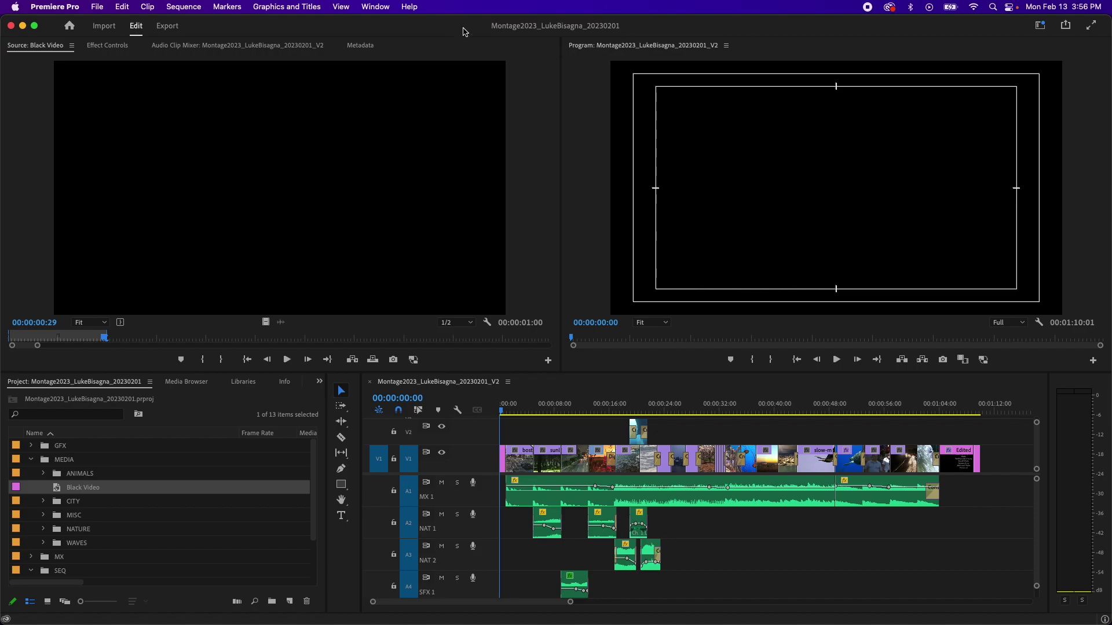
key("super+h")
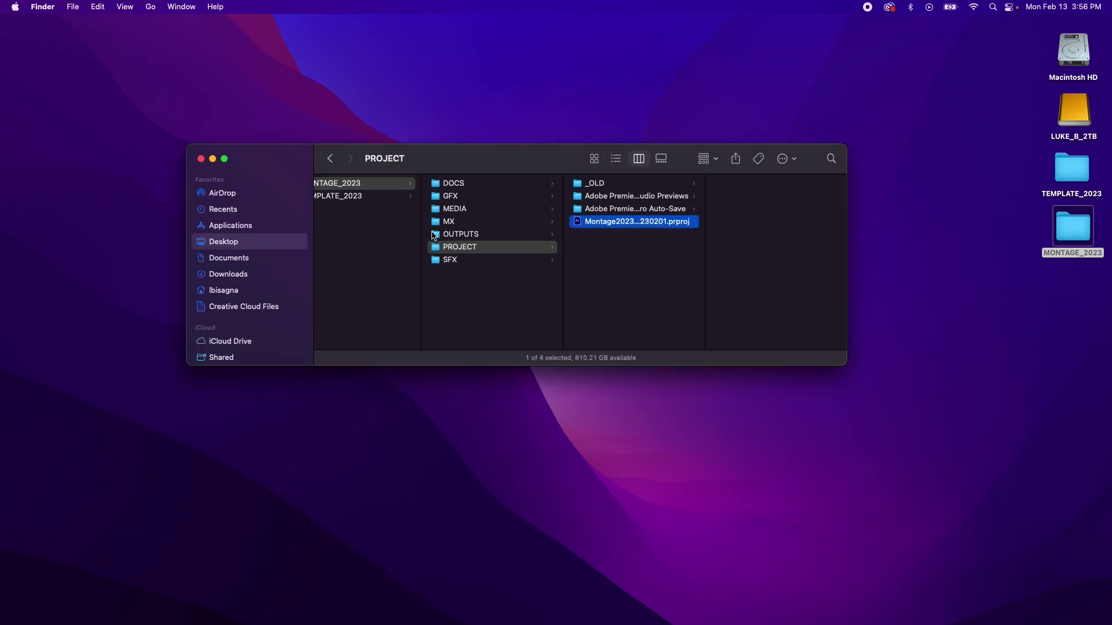
Step: Open the exported V2 montage MP4 from the OUTPUTS folder in QuickTime Player
left_click(435, 235)
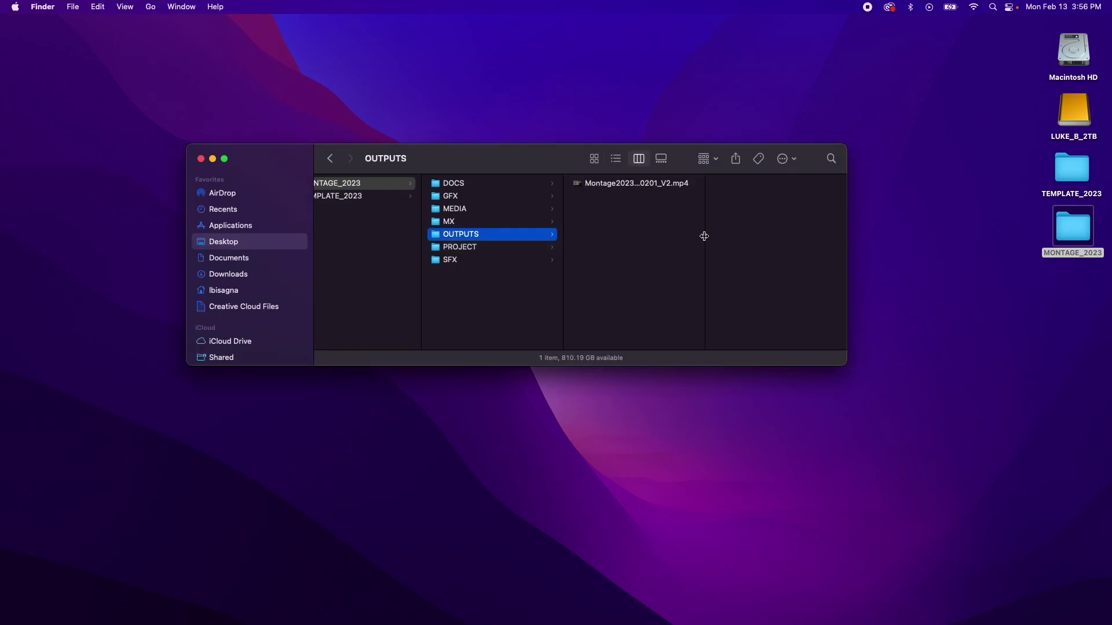
left_click_drag(704, 237, 791, 235)
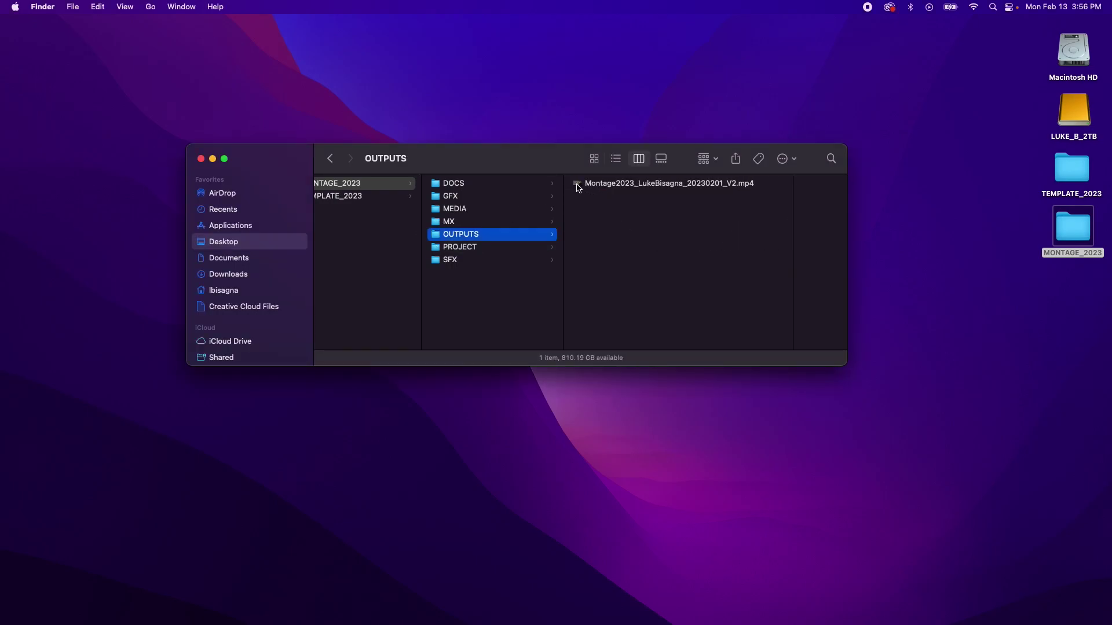
left_click(577, 185)
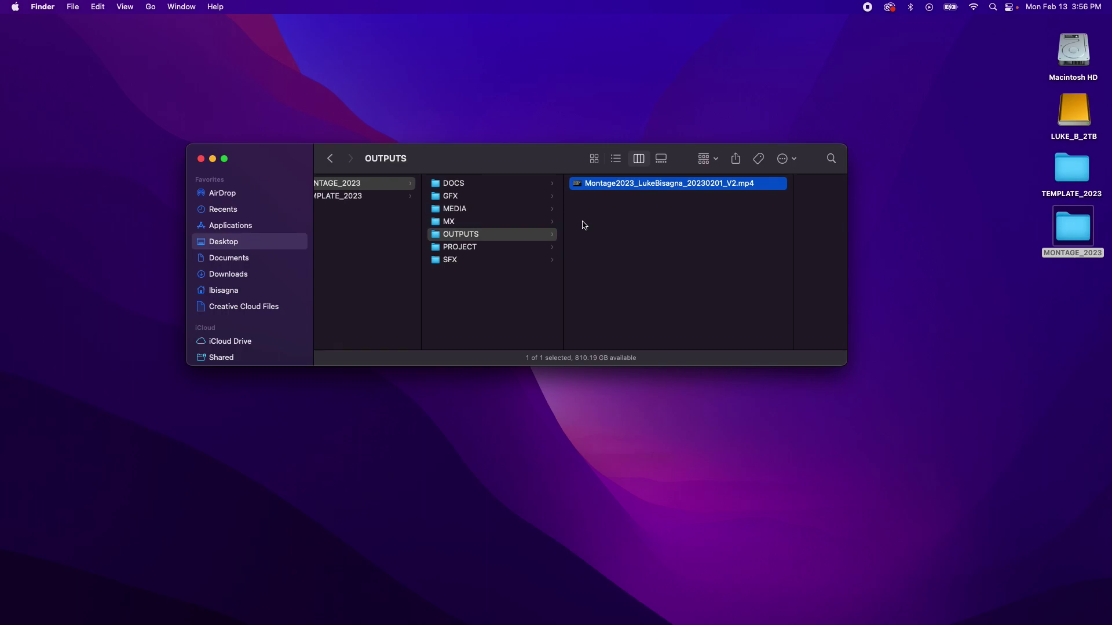
double_click(577, 185)
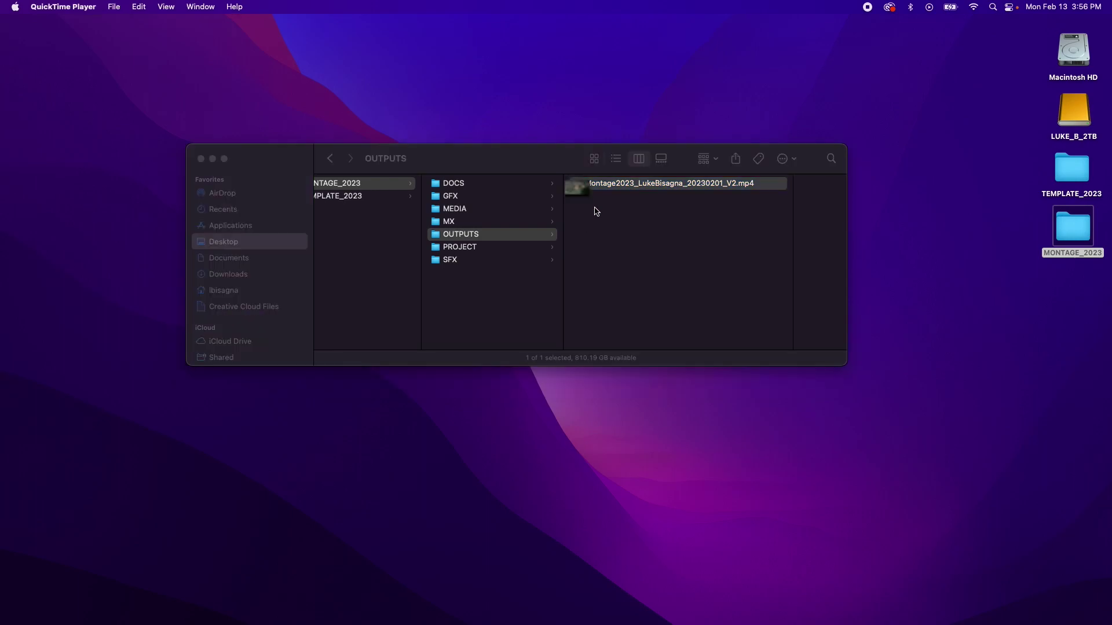